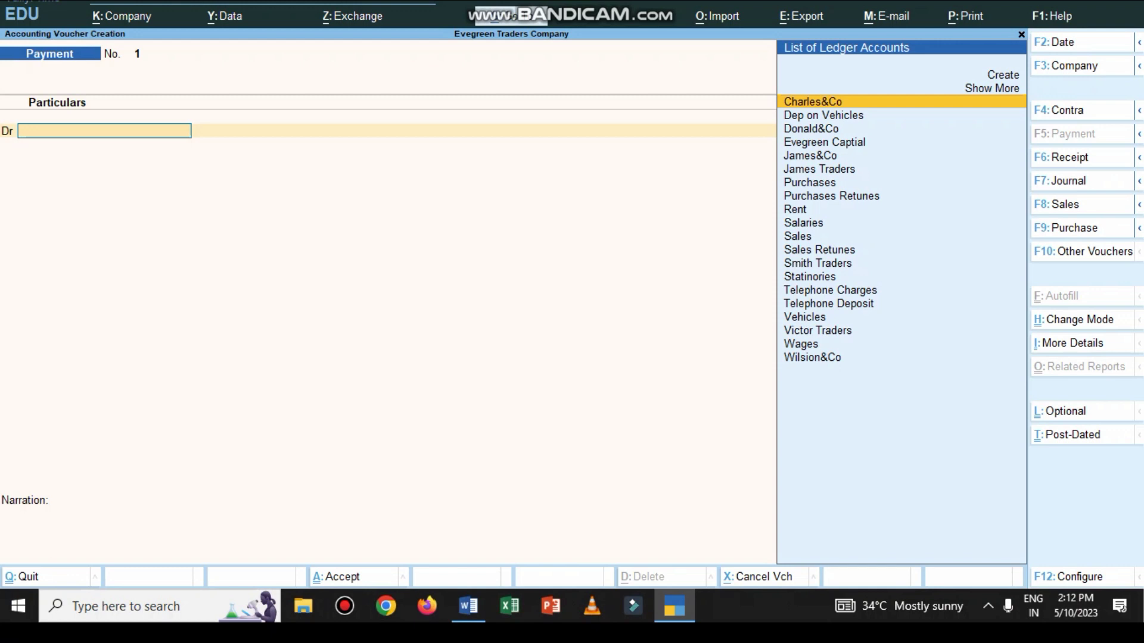
# Check the transaction list in Word, and in a new receipt voucher in Tally credit Evegreen Captial with 2,00,000
pyautogui.click(468, 607)
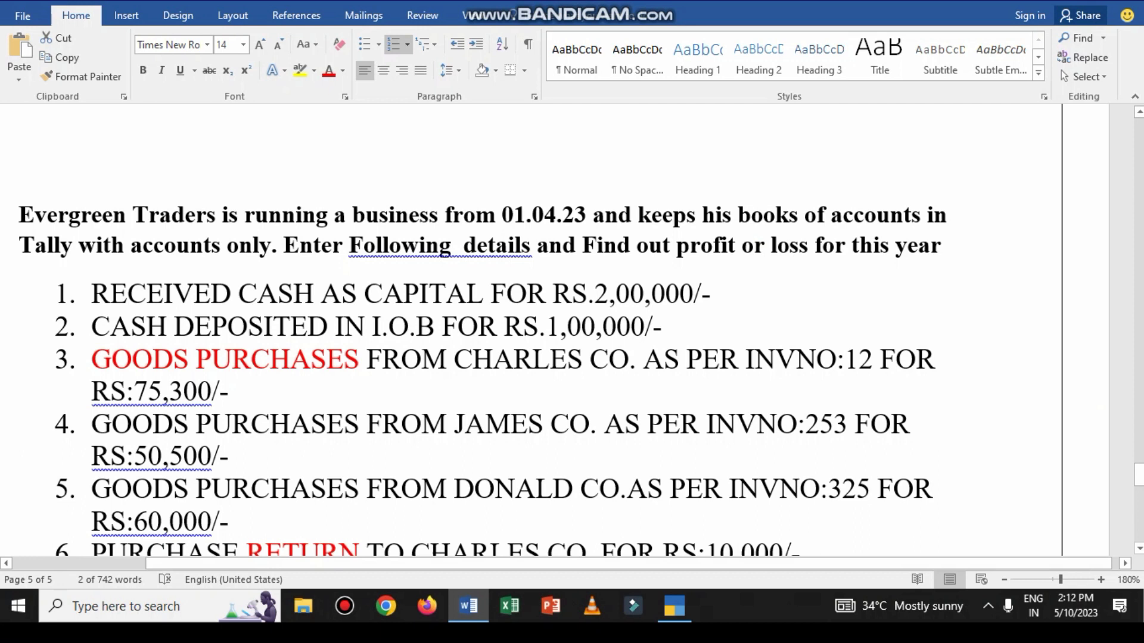
pyautogui.click(468, 606)
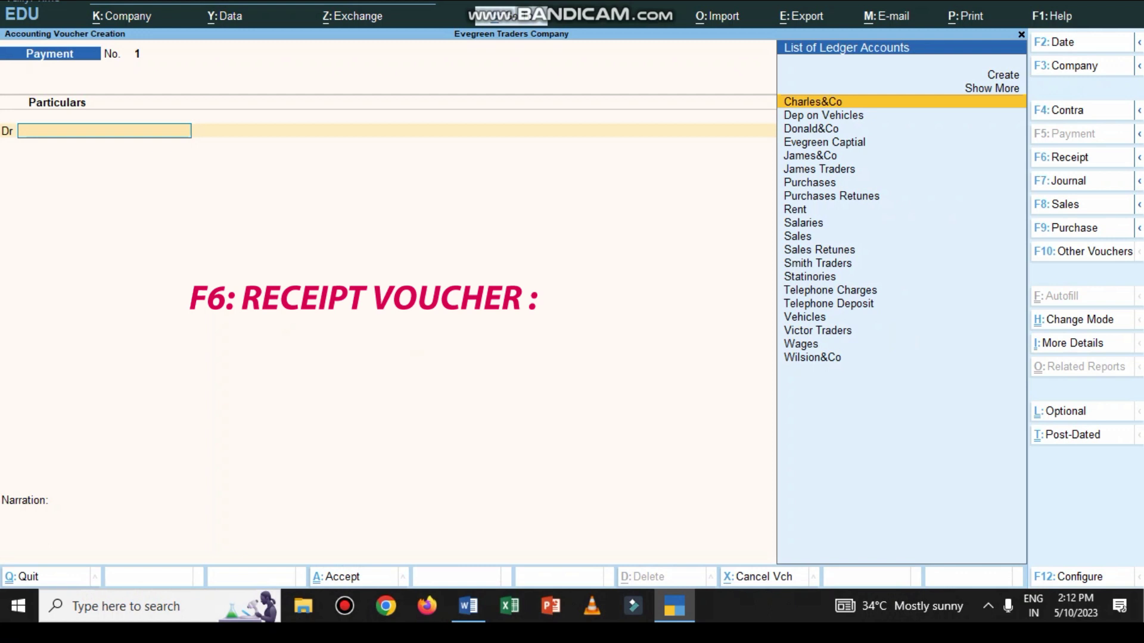
pyautogui.press('F6')
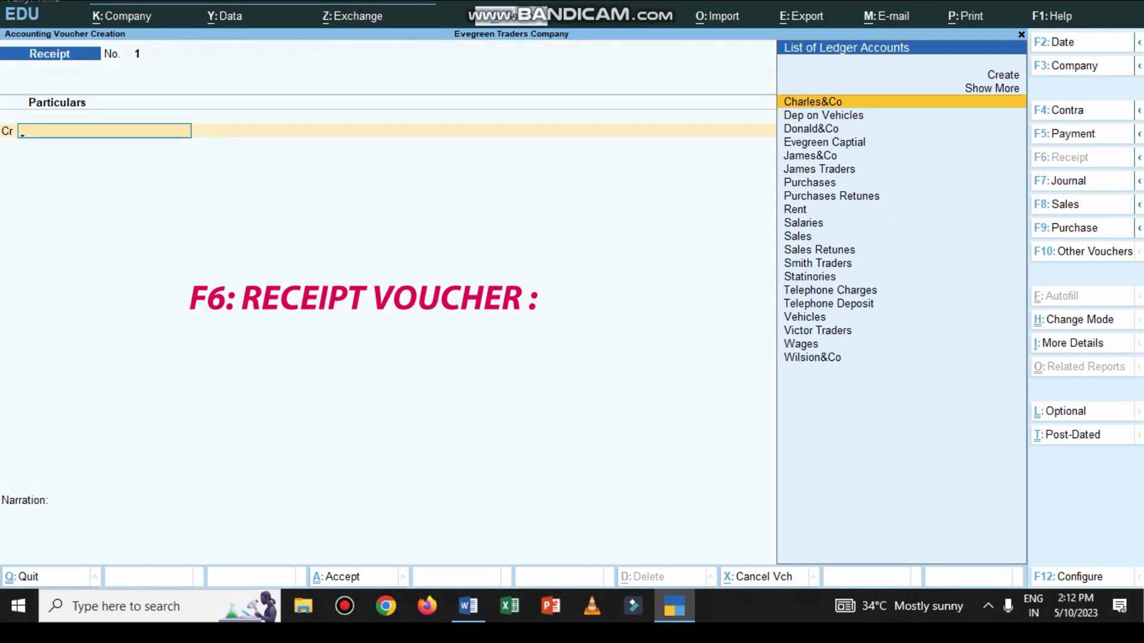
pyautogui.write('E')
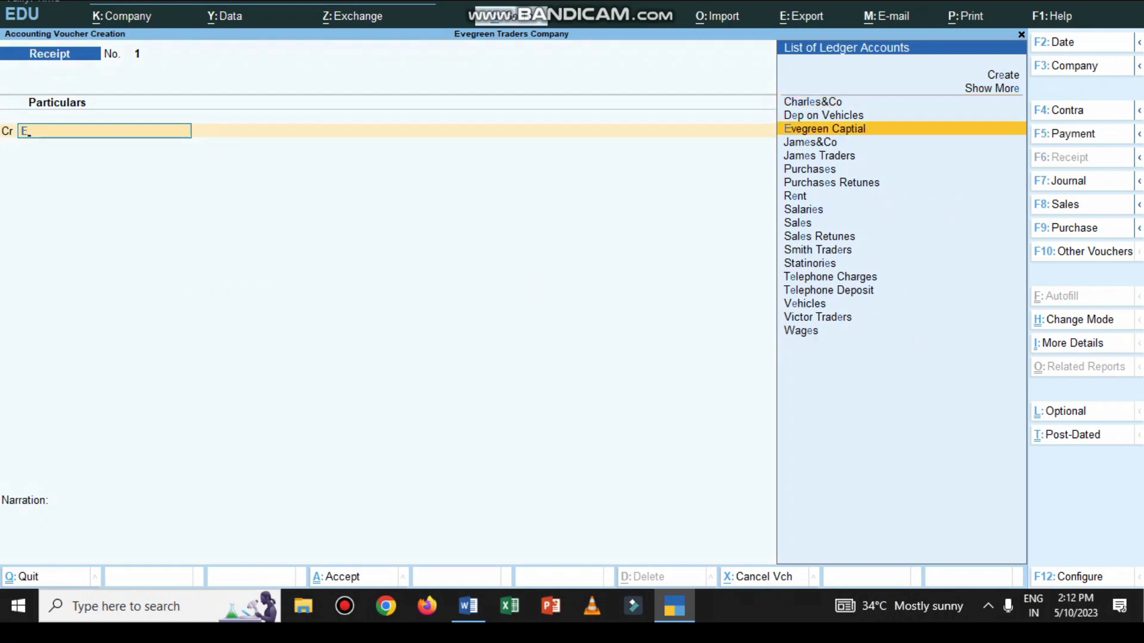
pyautogui.press('Return')
pyautogui.write('200000')
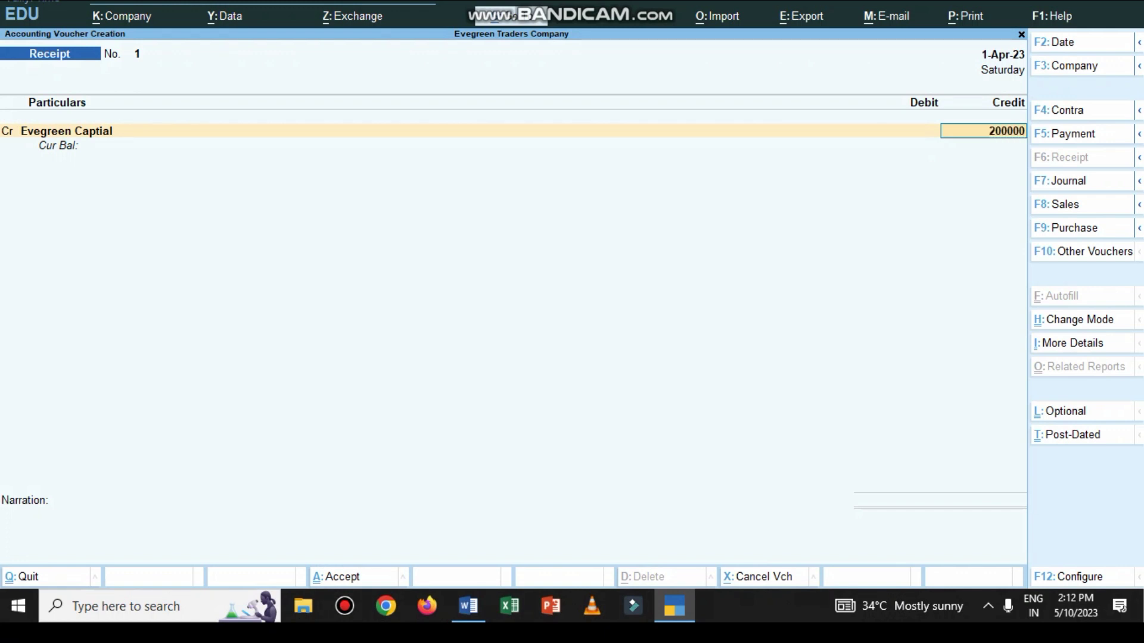
pyautogui.press('Return')
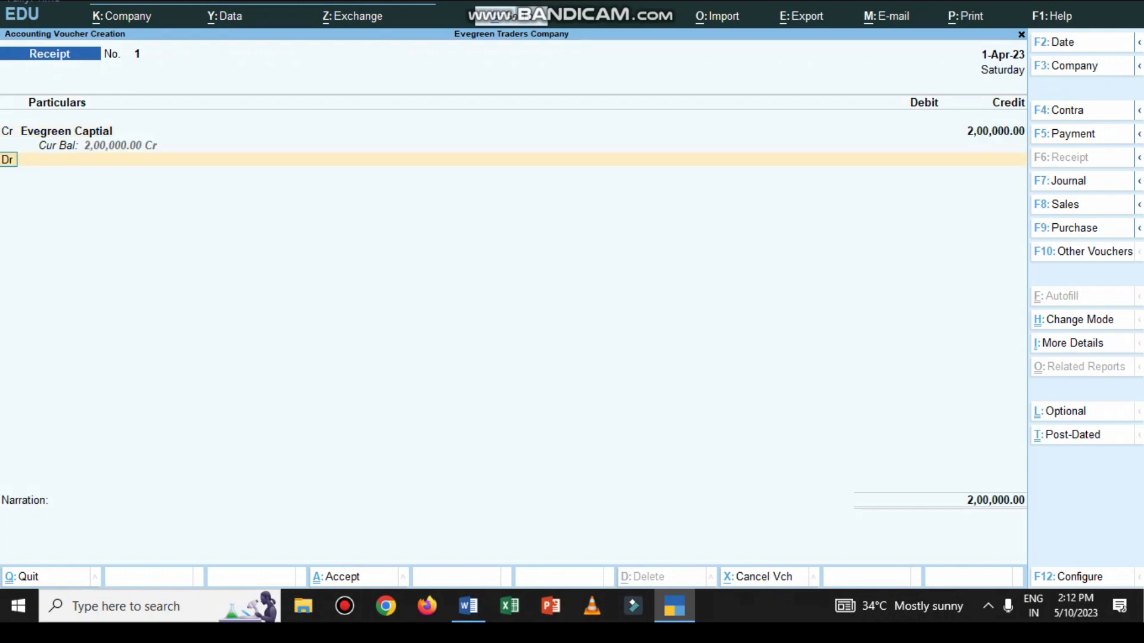
# Debit Cash with 2,00,000 and save the receipt voucher with the narration "BEINGCAPTIAL RECEIVED"
pyautogui.press('Return')
pyautogui.write('CA')
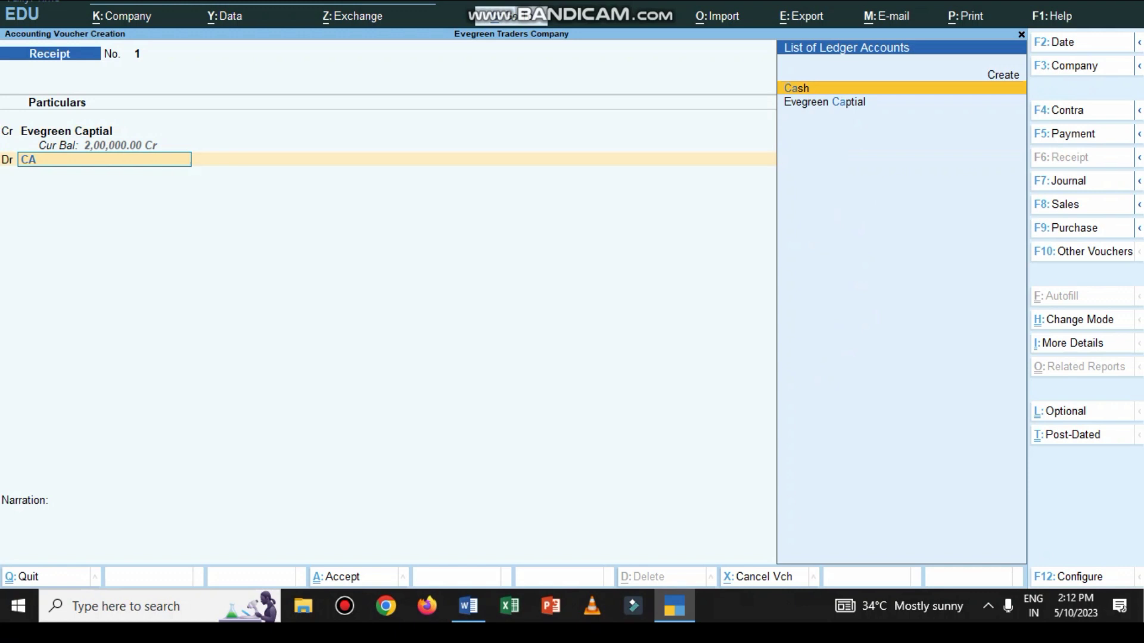
pyautogui.press('Return')
pyautogui.press('Return')
pyautogui.write('B')
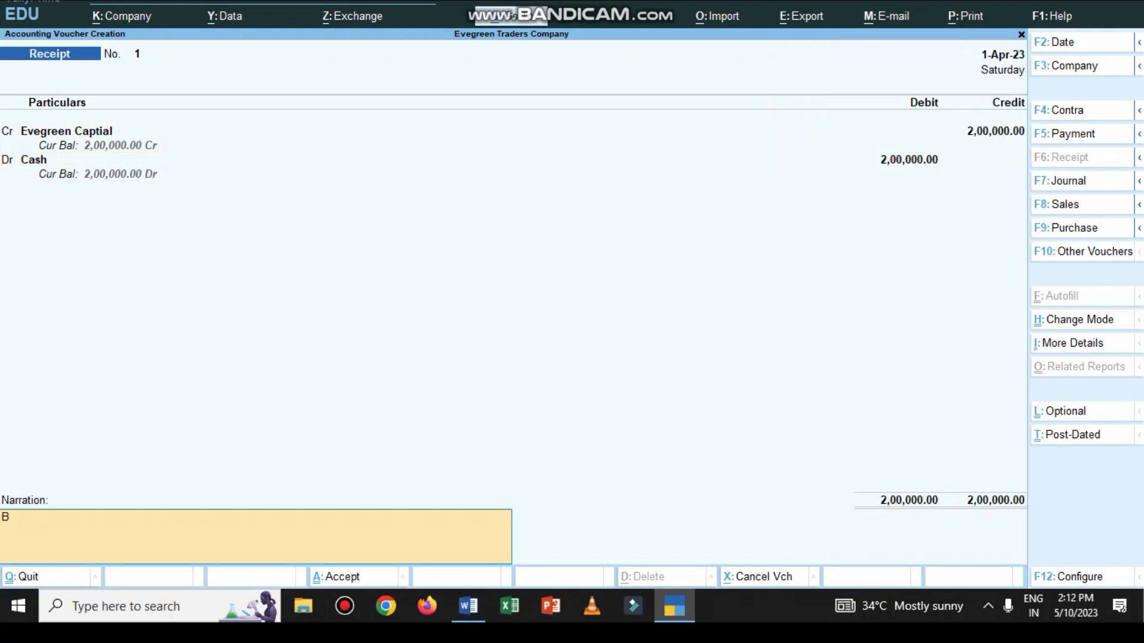
pyautogui.write('EINGCAPTIAL RECEIVED')
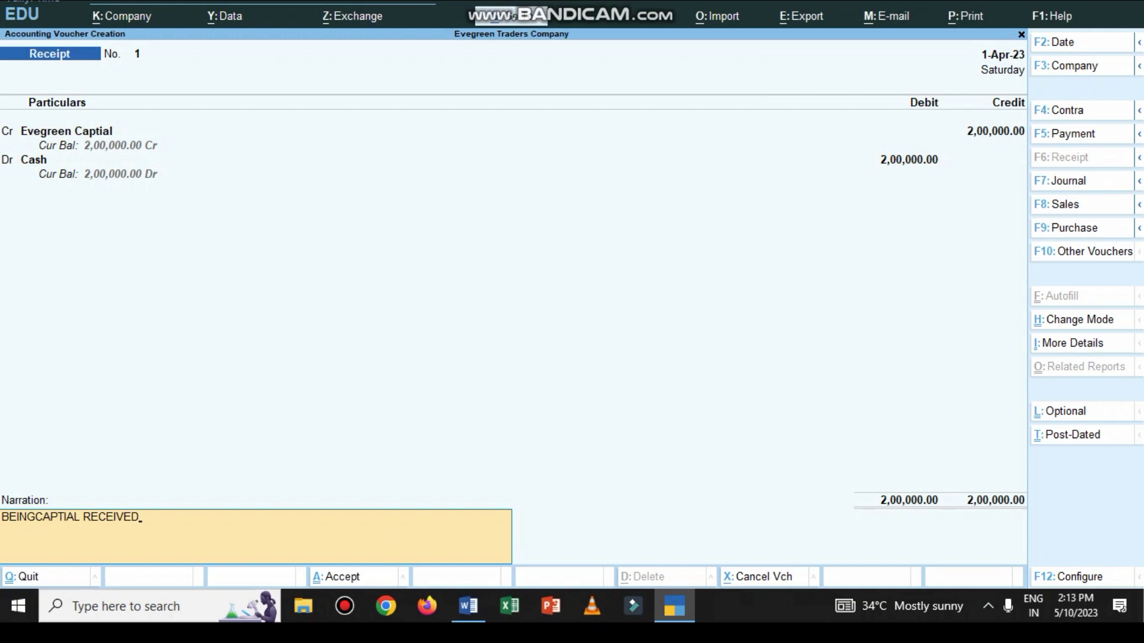
pyautogui.press('Return')
pyautogui.press('Return')
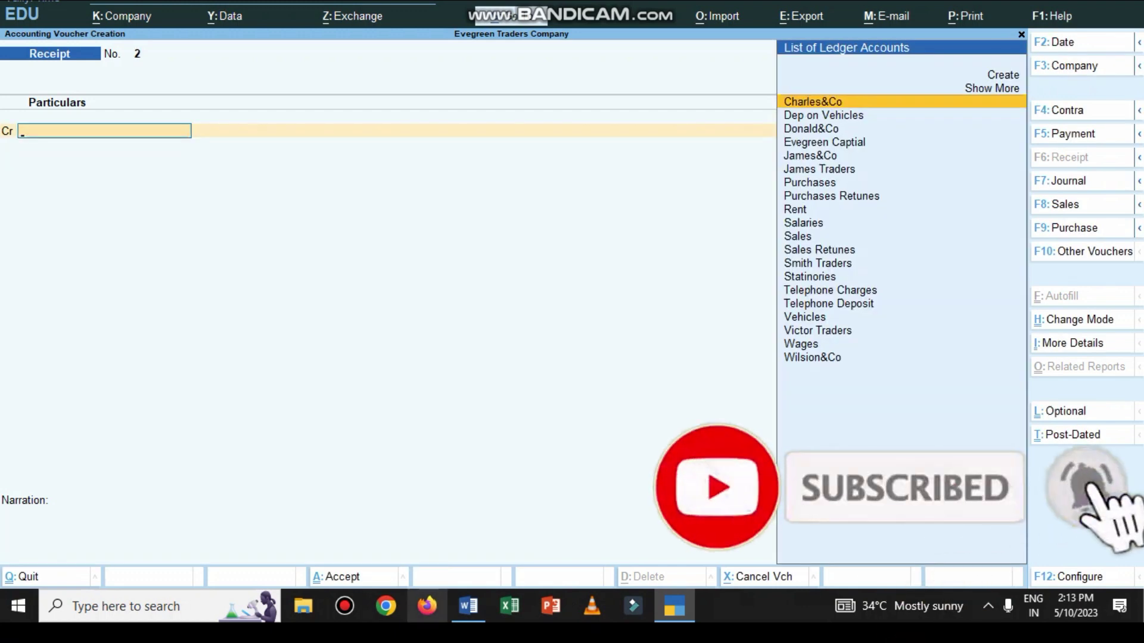
# Check the bank deposit entry in the Word list, and in a new contra voucher in Tally credit Cash with 1,00,000
pyautogui.click(468, 606)
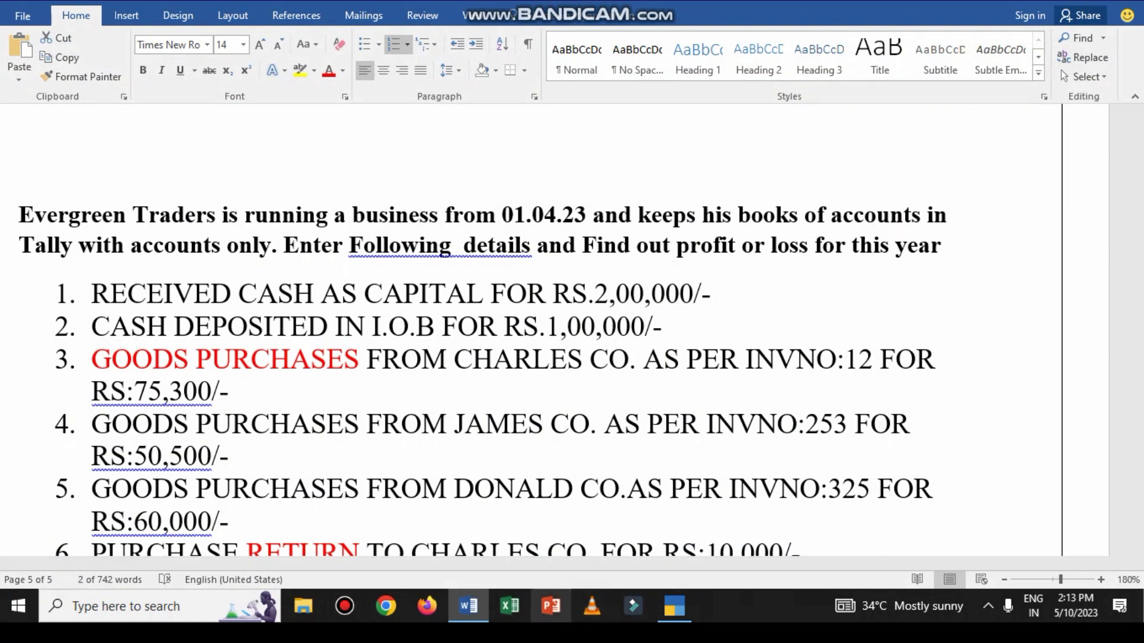
pyautogui.click(468, 606)
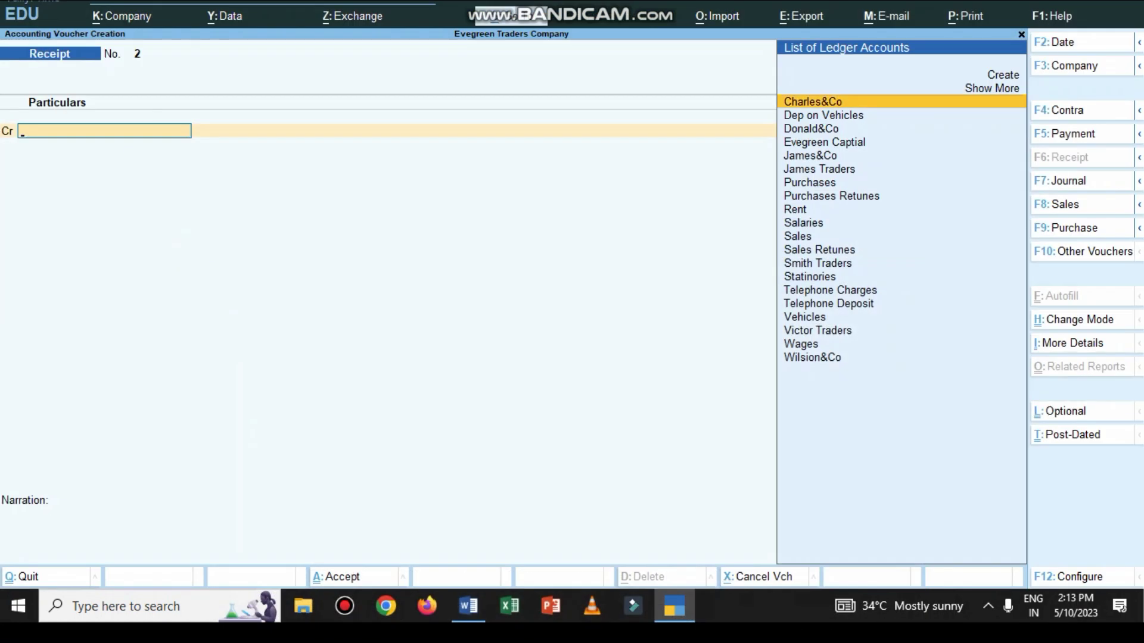
pyautogui.press('F4')
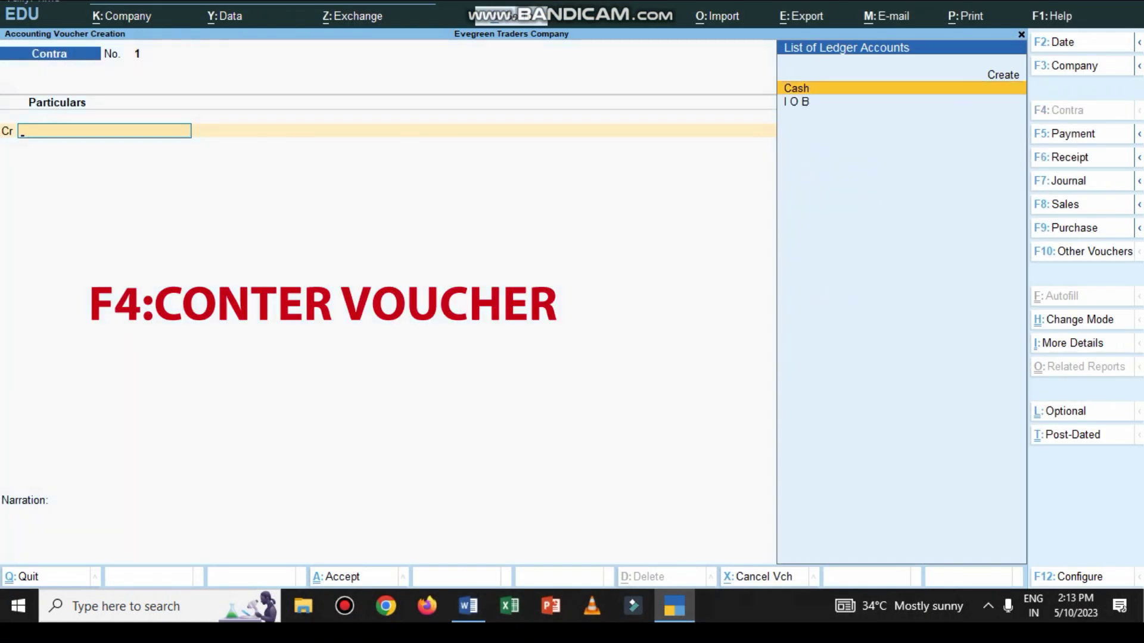
pyautogui.press('Return')
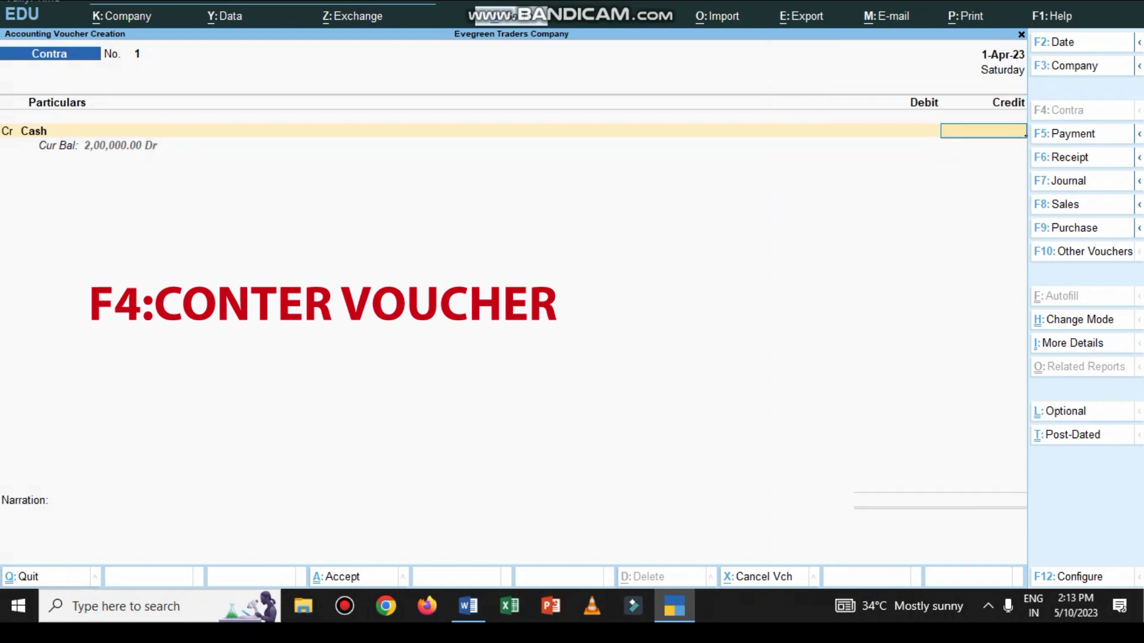
pyautogui.write('100000')
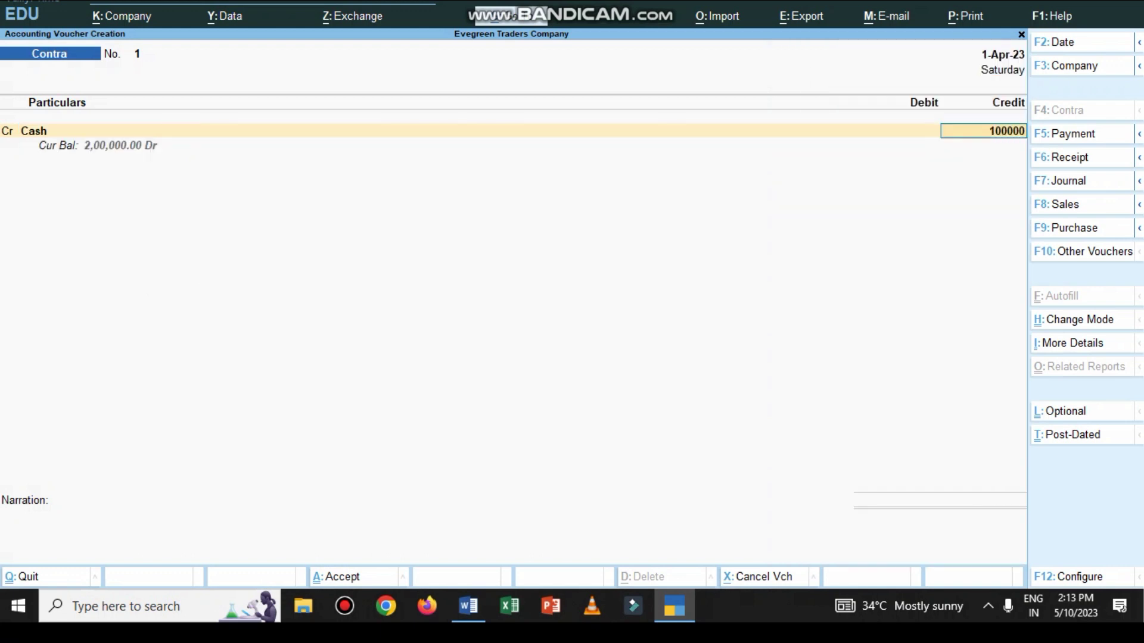
pyautogui.press('Return')
# Debit I O B with 1,00,000 as 50 notes of 2000, and save the contra voucher with a narration
pyautogui.press('Down')
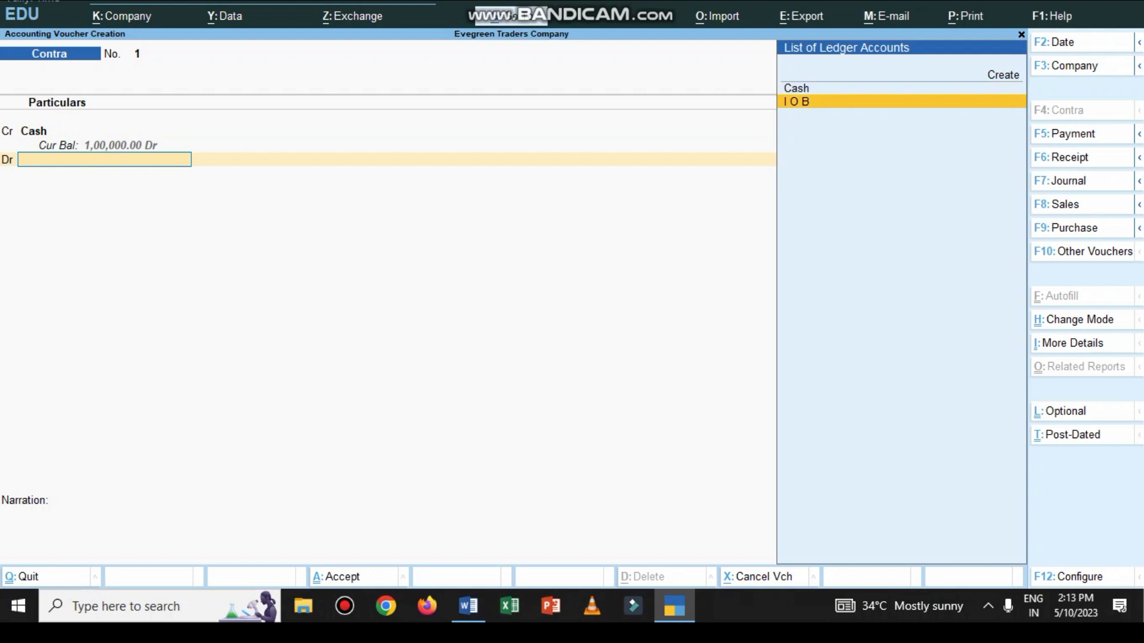
pyautogui.press('Return')
pyautogui.press('Return')
pyautogui.write('50')
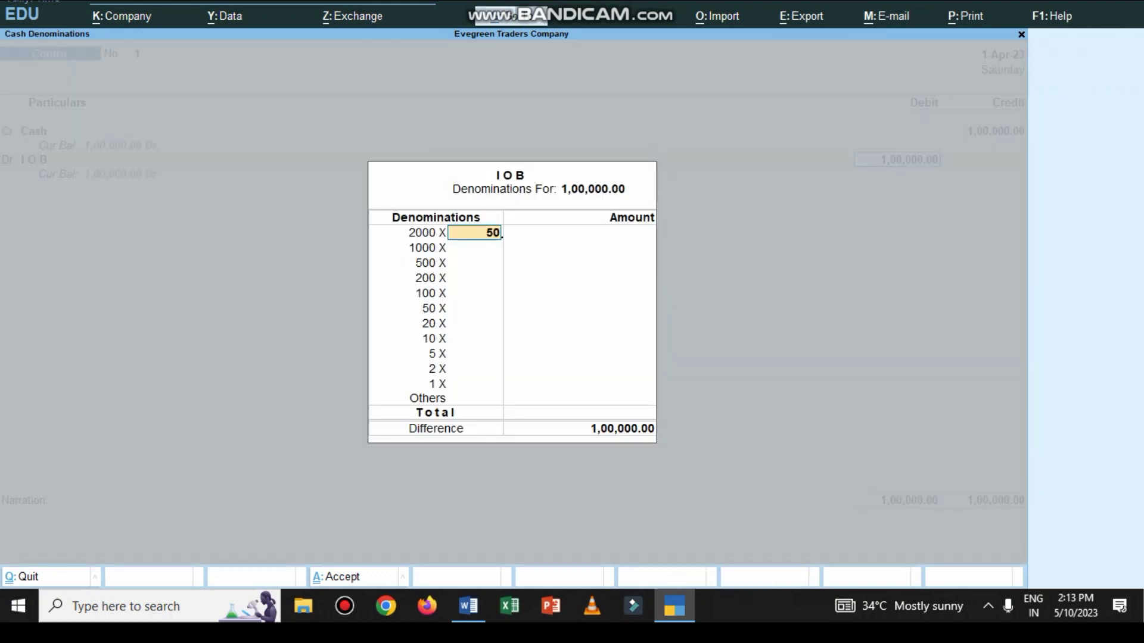
pyautogui.press('Return')
pyautogui.press('Return')
pyautogui.write('BEIN')
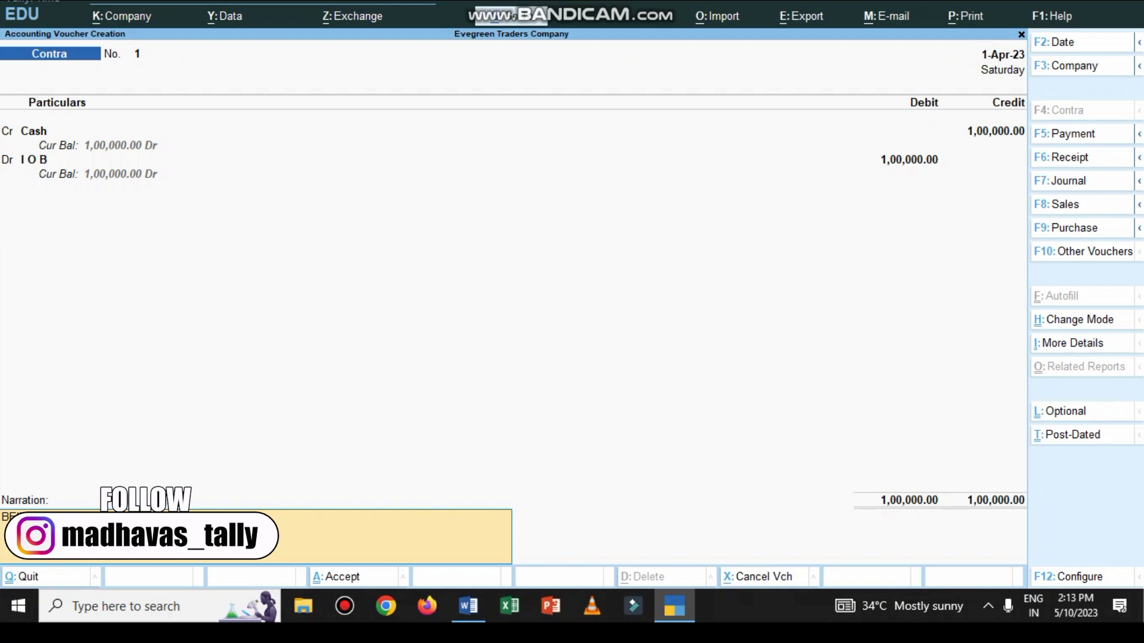
pyautogui.press('Return')
pyautogui.press('Return')
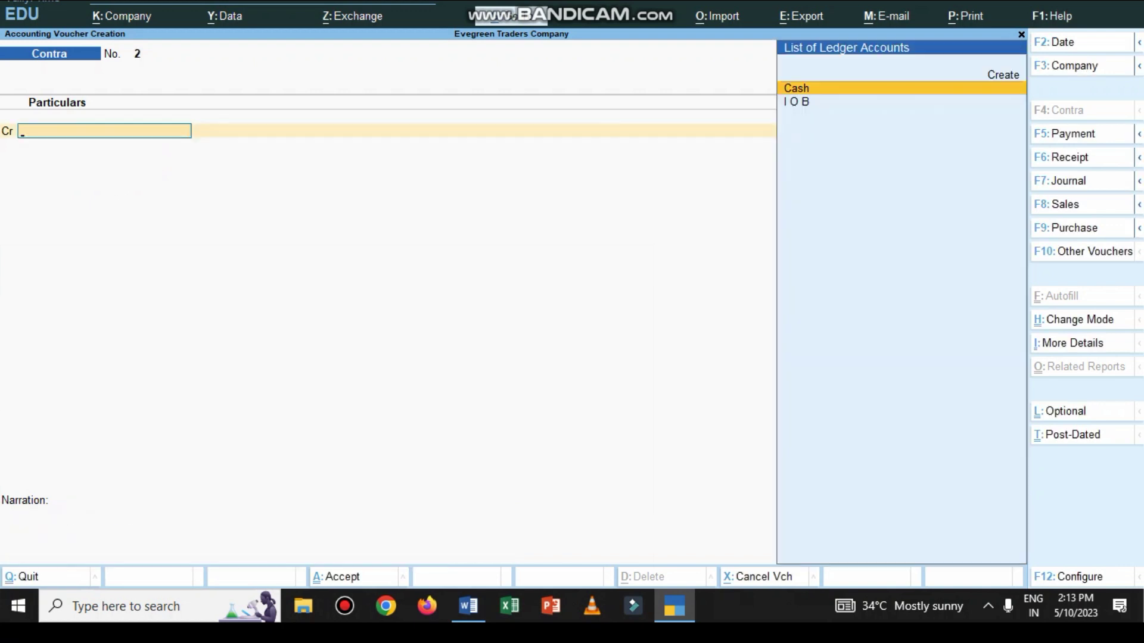
# Read the goods purchase from Charles Co. in the Word list and open a purchase voucher in Tally
pyautogui.click(469, 607)
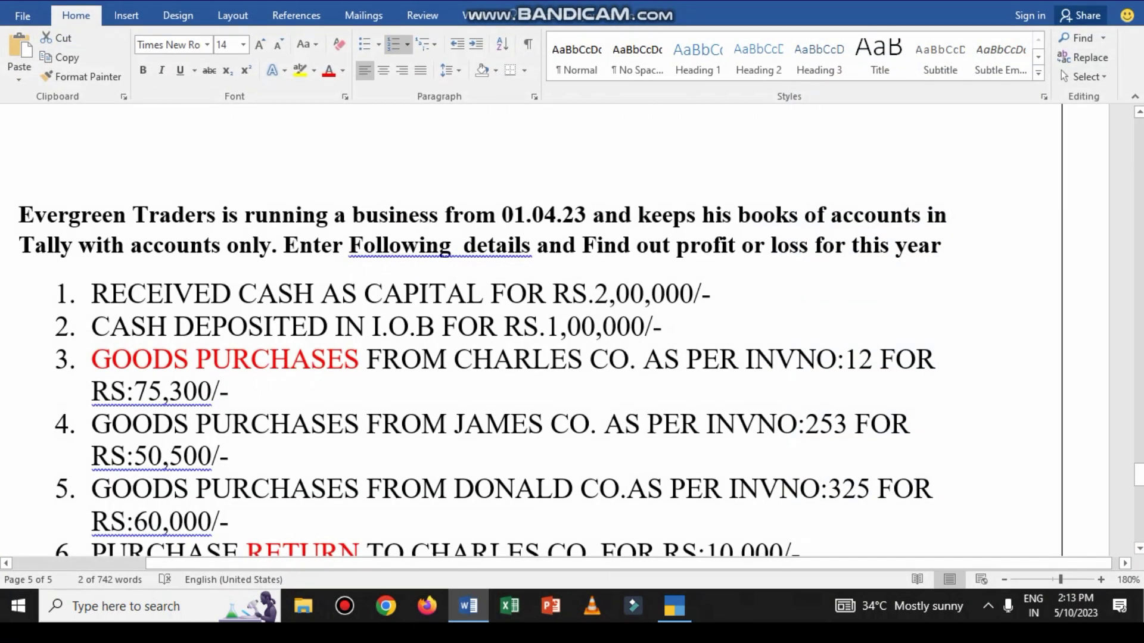
pyautogui.scroll(-3, 483, 374)
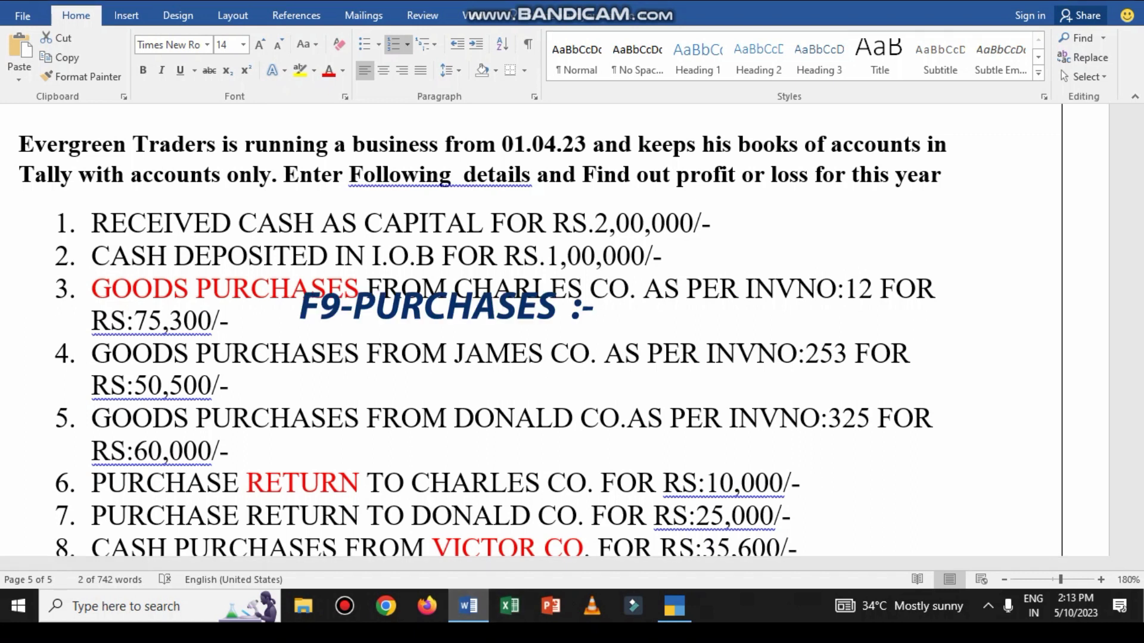
pyautogui.hotkey('alt', 'Tab')
pyautogui.press('F9')
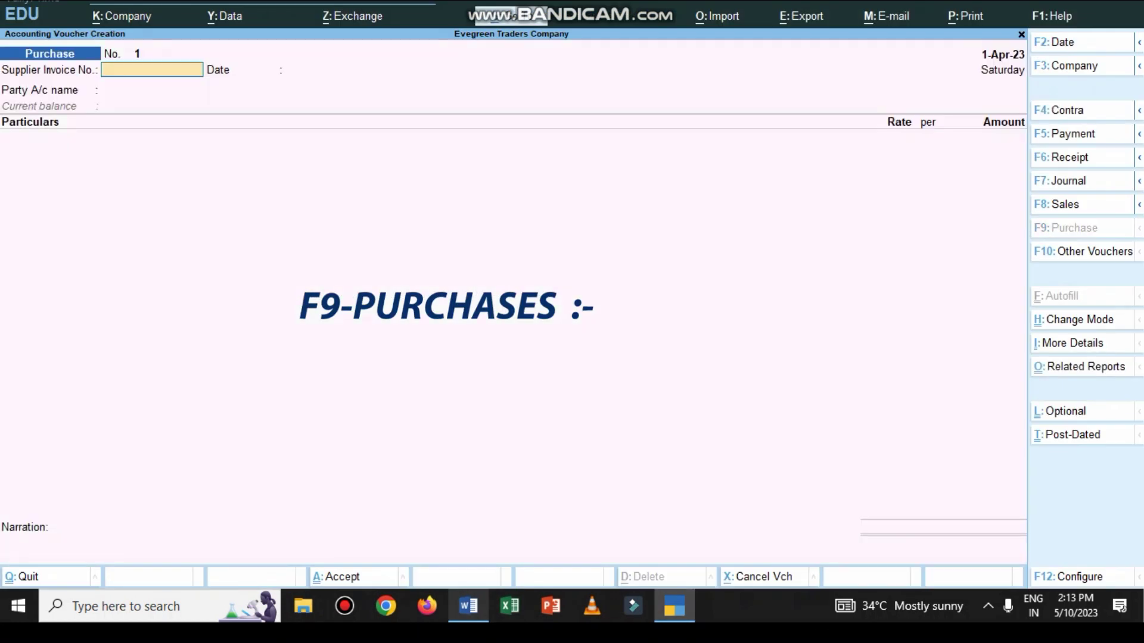
pyautogui.hotkey('alt', 'Tab')
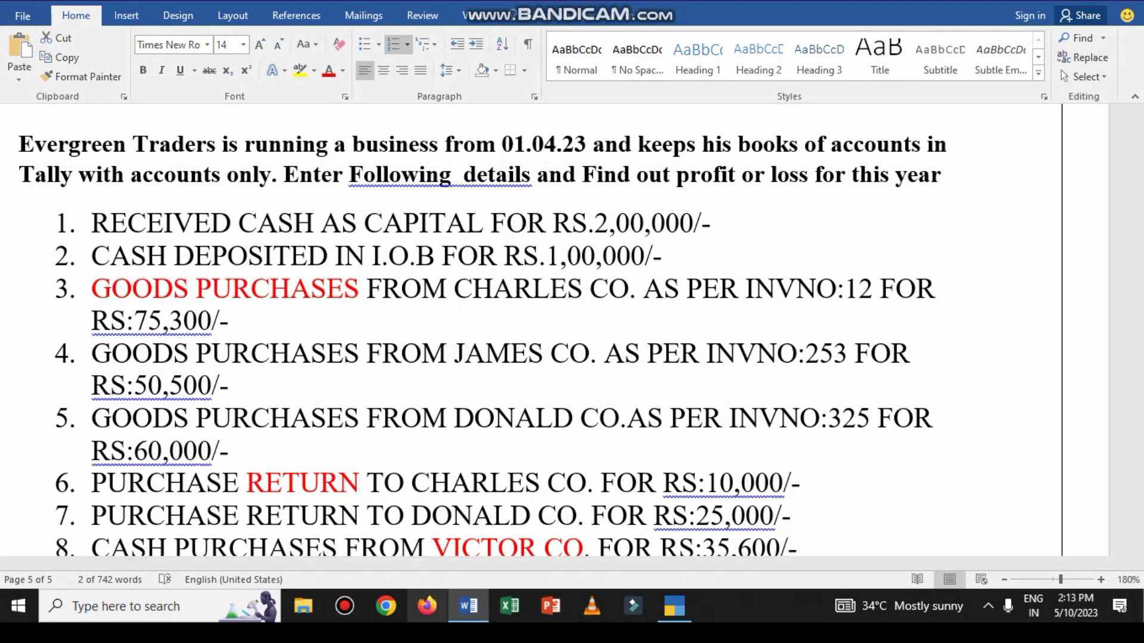
pyautogui.hotkey('alt', 'Tab')
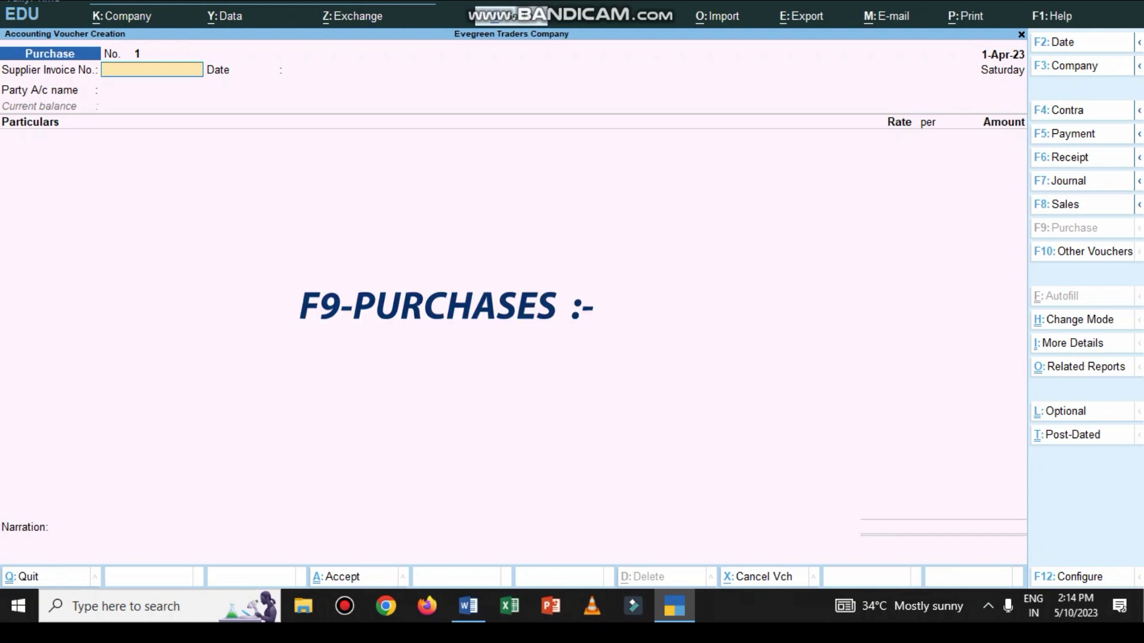
# Change the purchase voucher's mode from accounting invoice to As Voucher
pyautogui.press('ctrl')
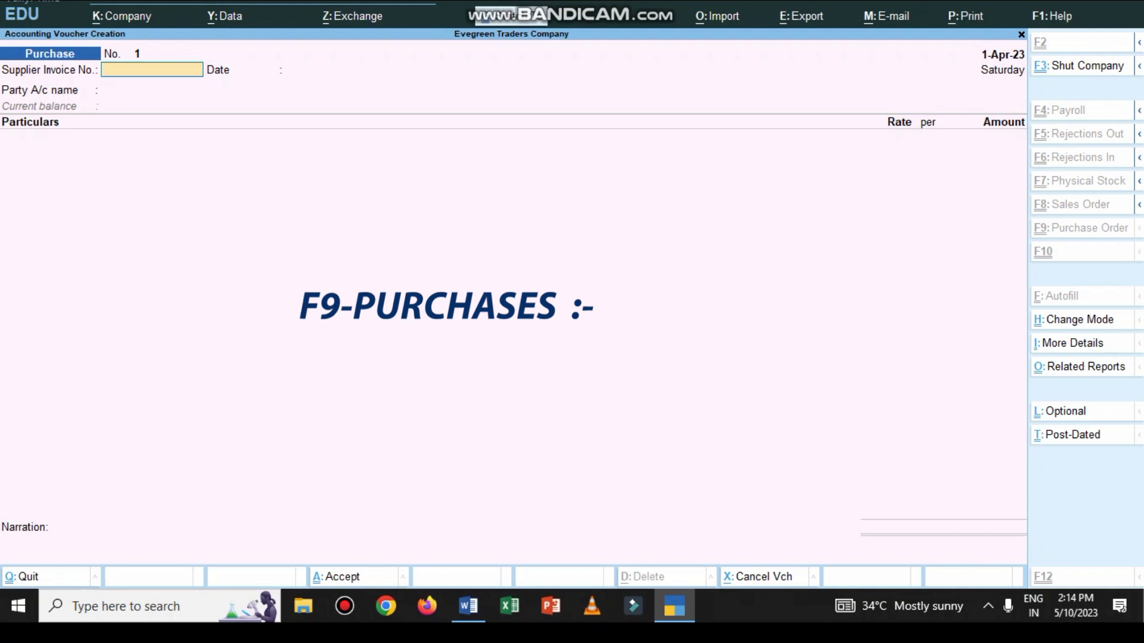
pyautogui.hotkey('ctrl', 'h')
pyautogui.press('Down')
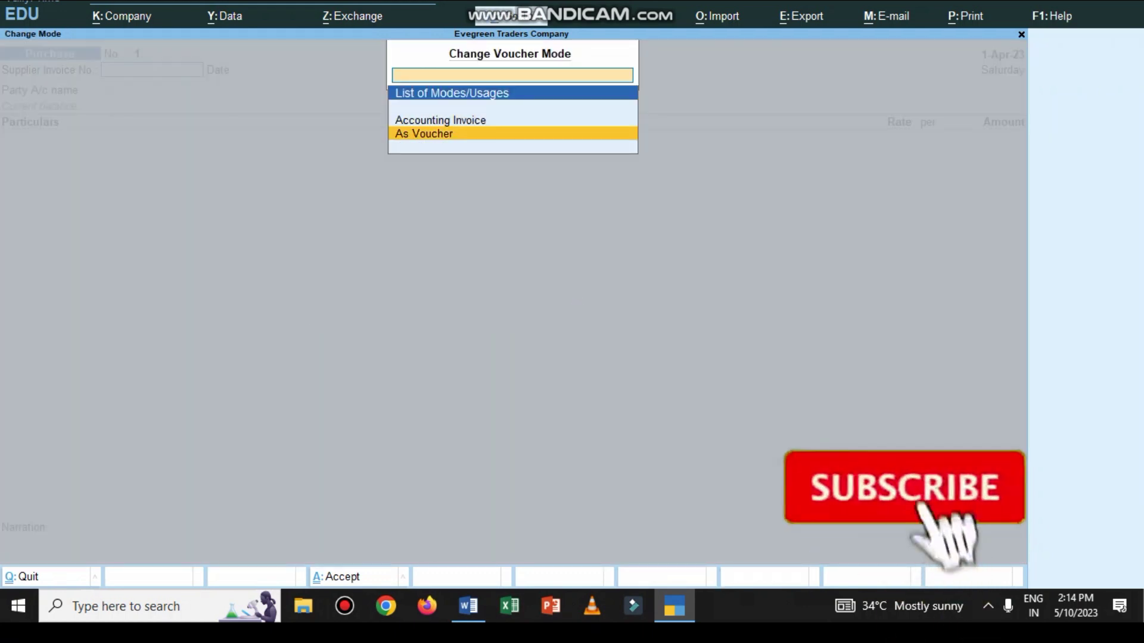
pyautogui.press('Return')
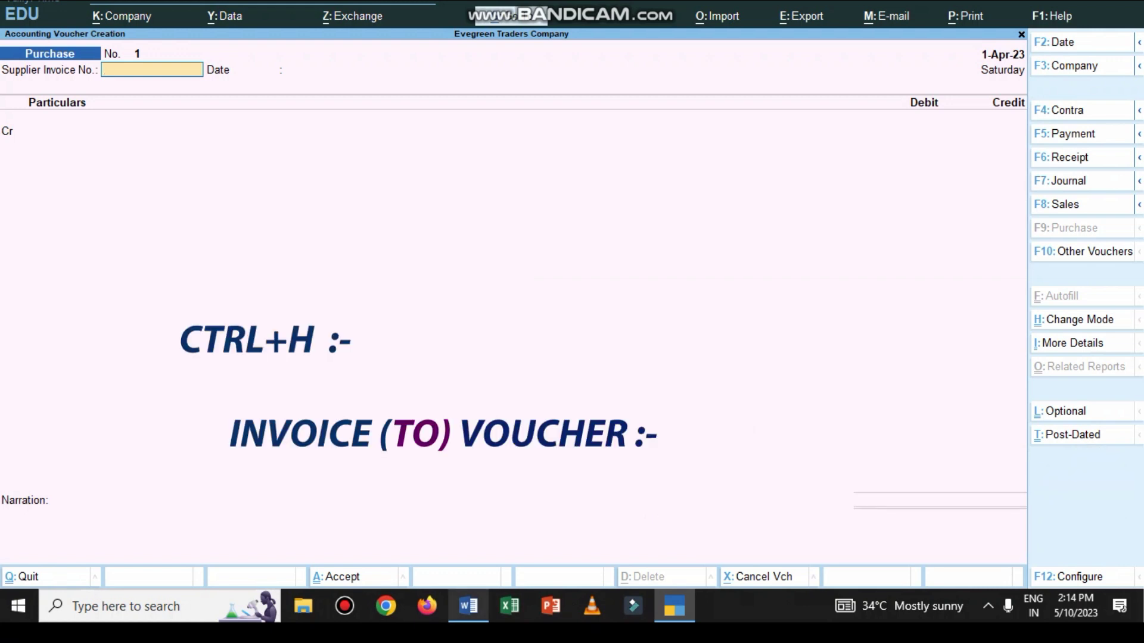
# Recheck the invoice in the Word list and set the purchase voucher's supplier invoice number to 12, dated 1-Apr-23
pyautogui.hotkey('alt', 'Tab')
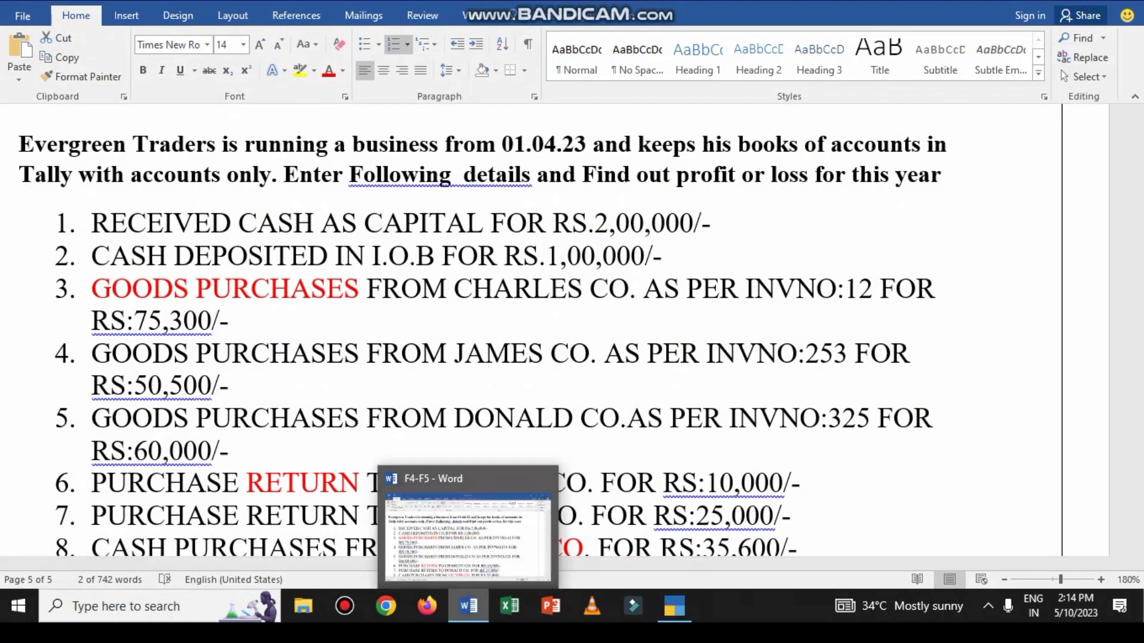
pyautogui.click(469, 606)
pyautogui.write('2')
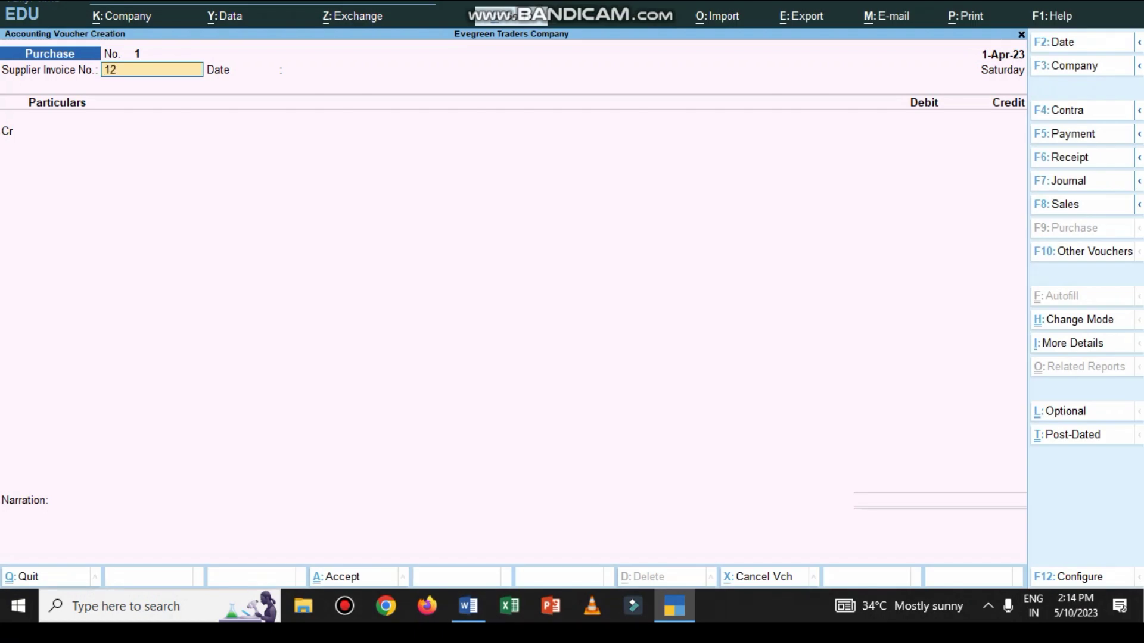
pyautogui.press('Return')
pyautogui.press('Return')
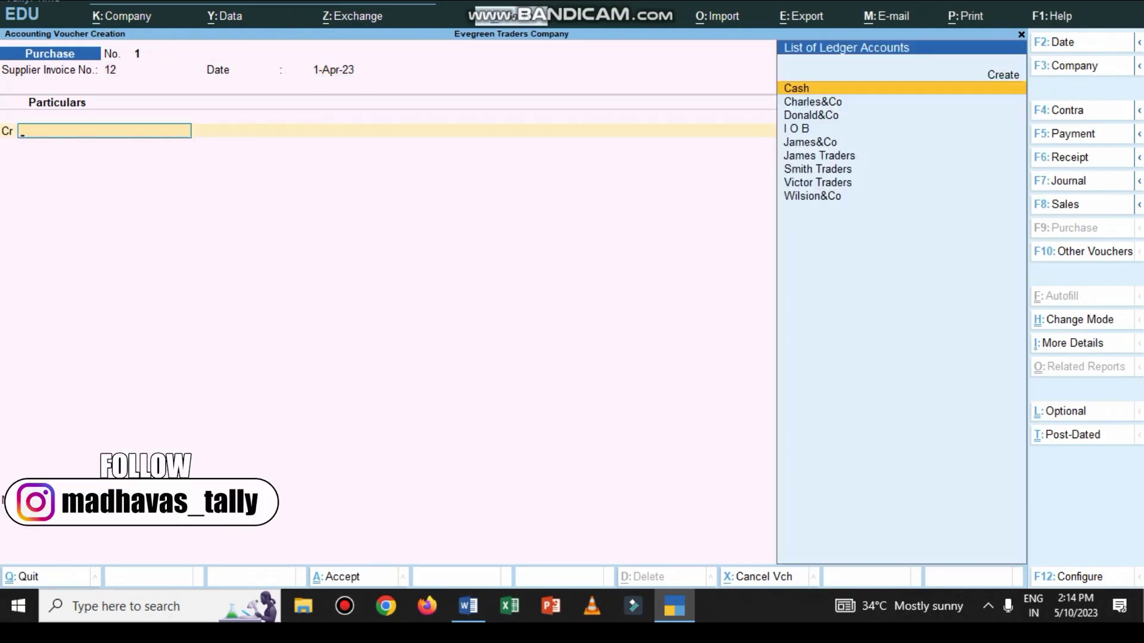
# Credit Charles&Co with 75,300 in the purchase voucher, leaving the receipt, order and import details blank
pyautogui.write('CH')
pyautogui.press('Return')
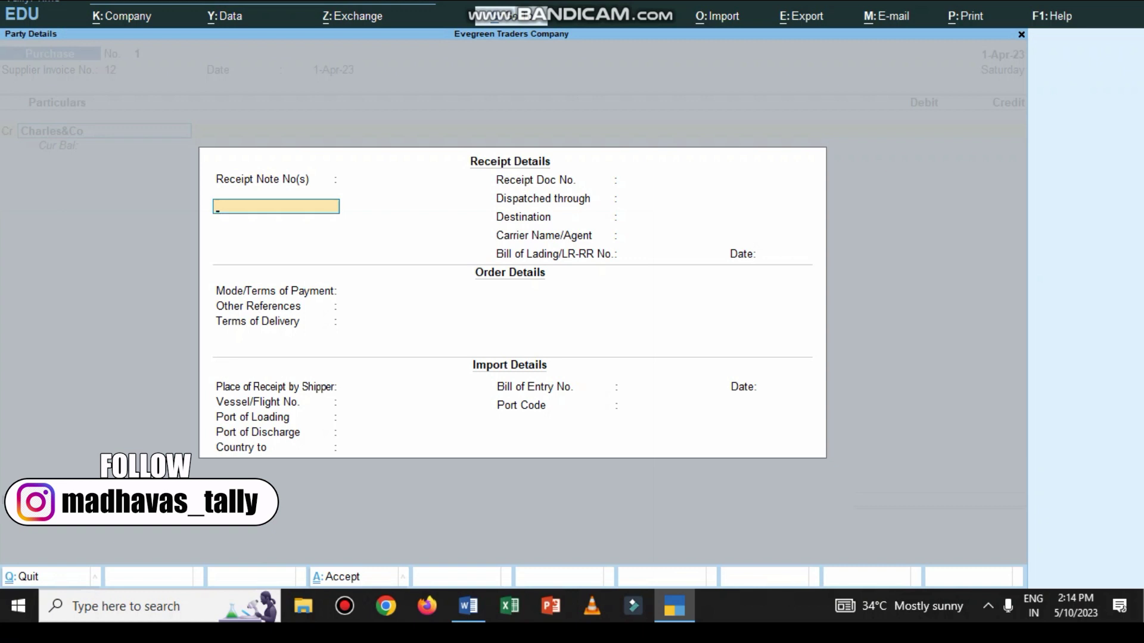
pyautogui.hotkey('ctrl', 'a')
pyautogui.hotkey('ctrl', 'a')
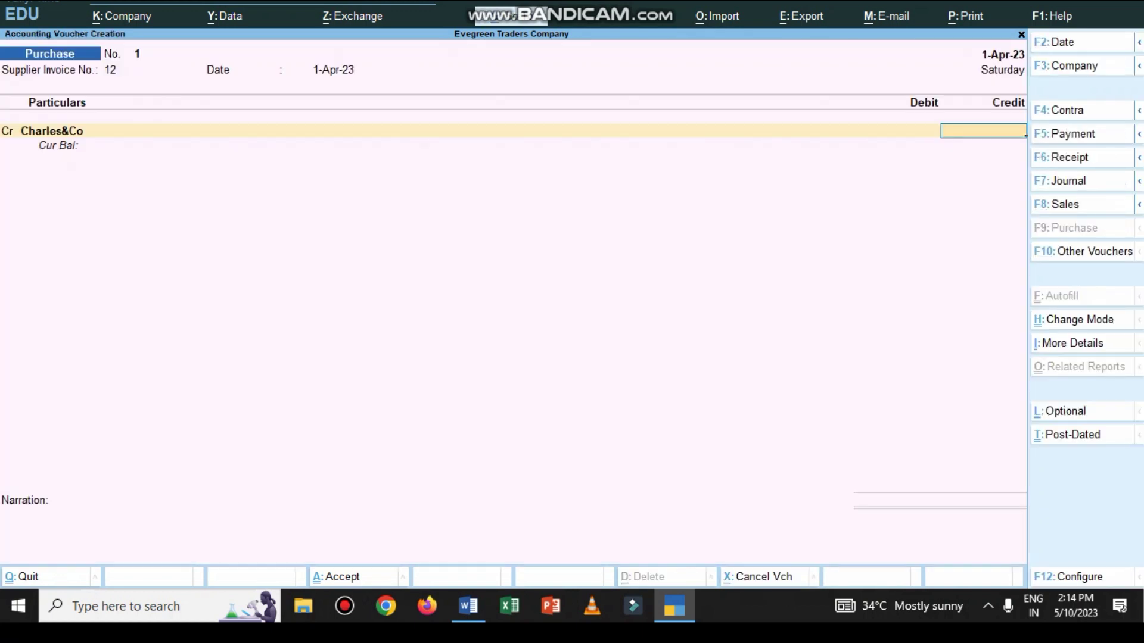
pyautogui.write('75300')
pyautogui.press('Return')
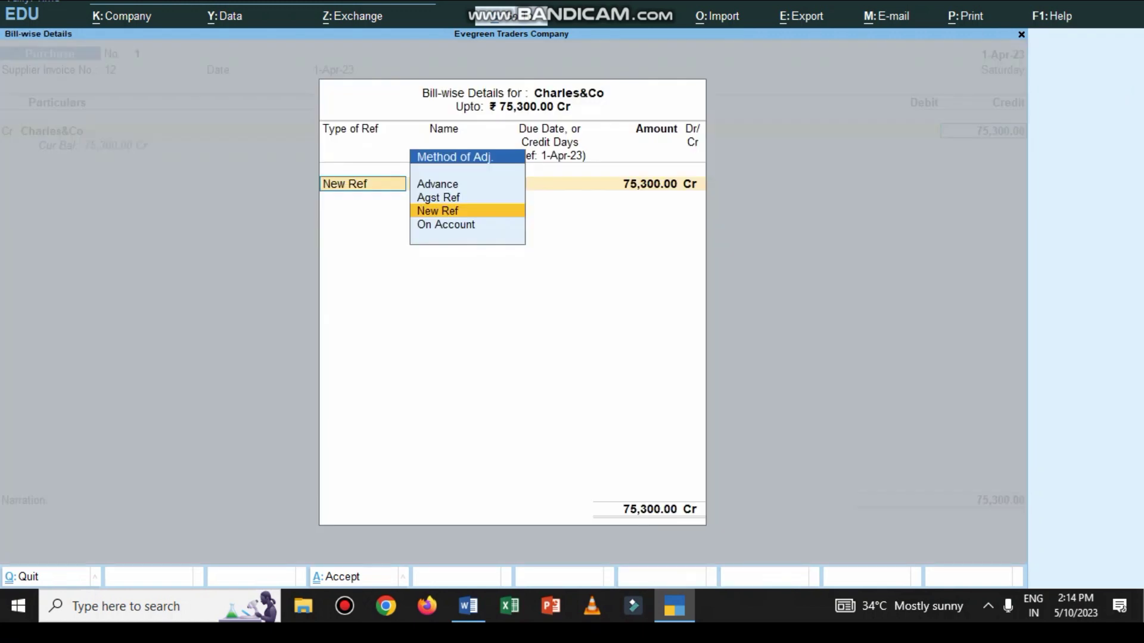
# Allocate the Charles&Co amount to New Ref 12 and debit the Purchases ledger with 75,300
pyautogui.press('Return')
pyautogui.press('Return')
pyautogui.press('Return')
pyautogui.press('Return')
pyautogui.press('Return')
pyautogui.press('Return')
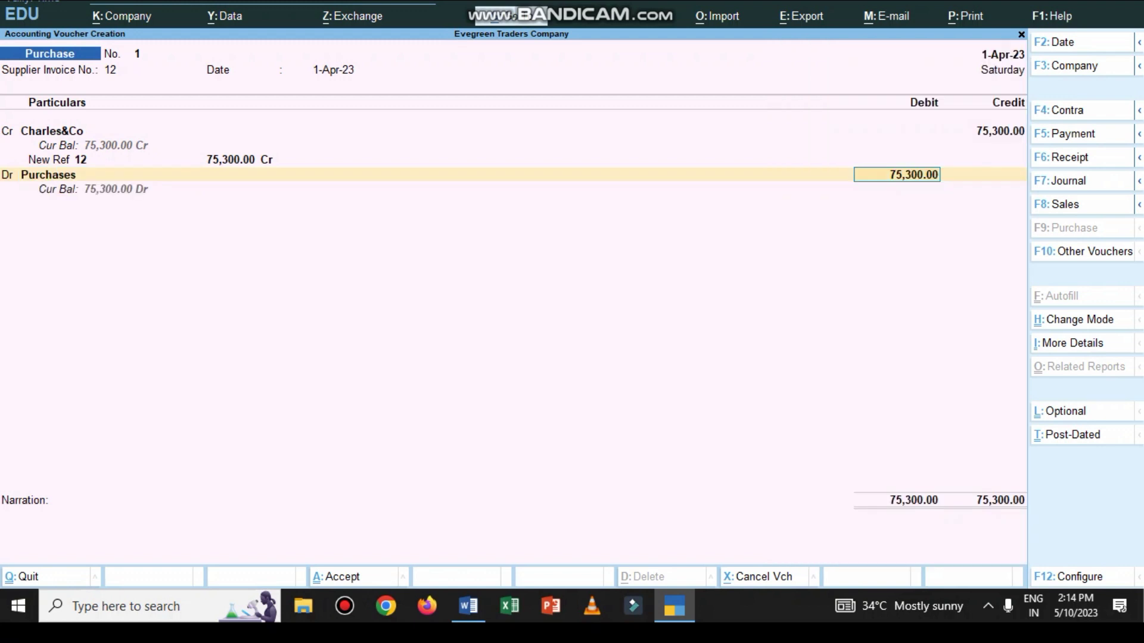
# Add the narration BEING GOODS PURCHASED FROM PARTY to the Charles&Co purchase voucher and save it
pyautogui.press('Return')
pyautogui.write('B')
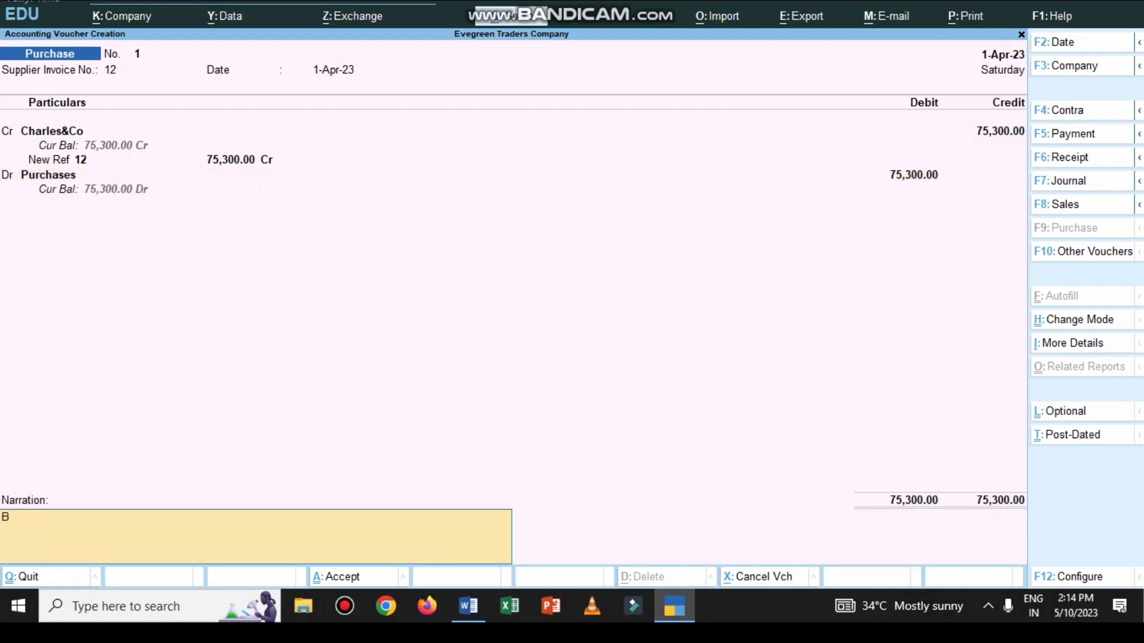
pyautogui.write('EING GOODS PURCHASED')
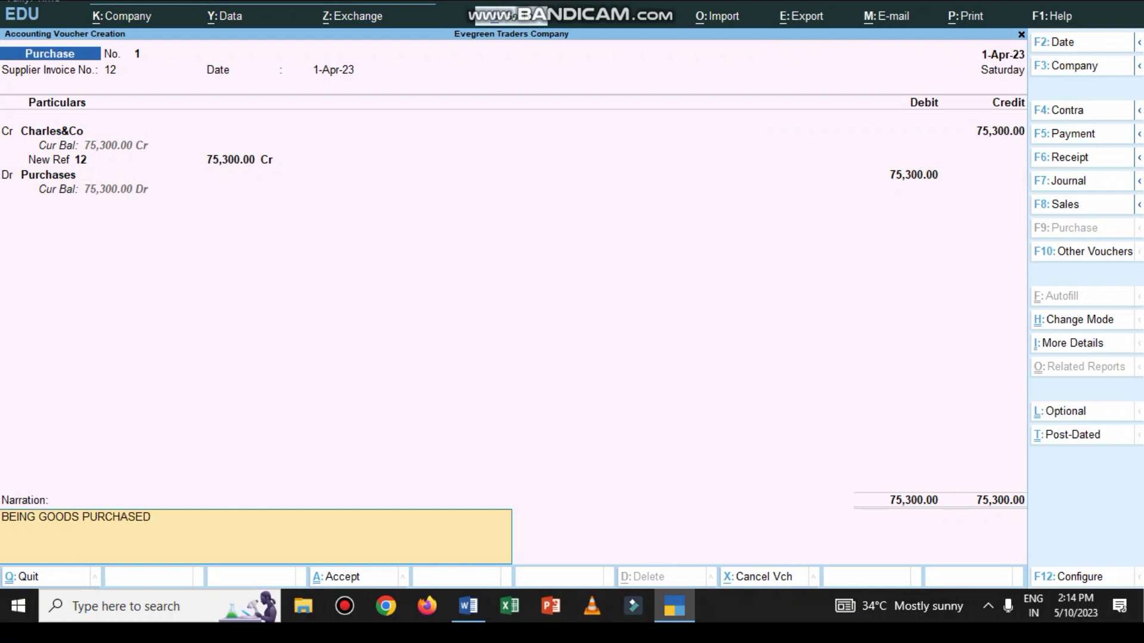
pyautogui.write(' FROM PARTY')
pyautogui.press('Return')
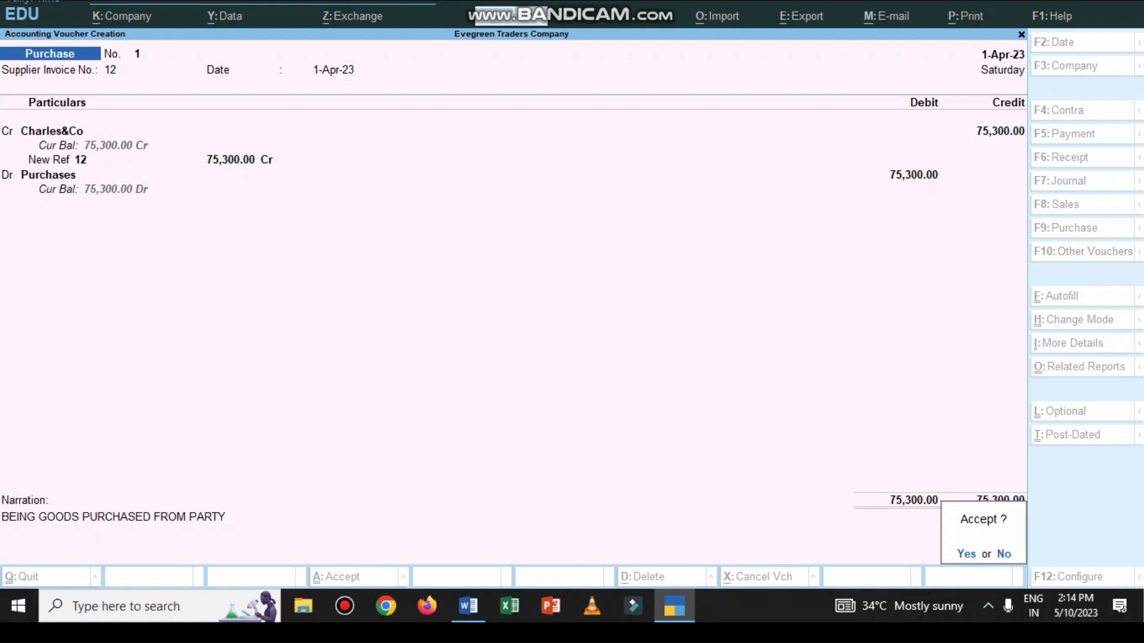
pyautogui.press('Return')
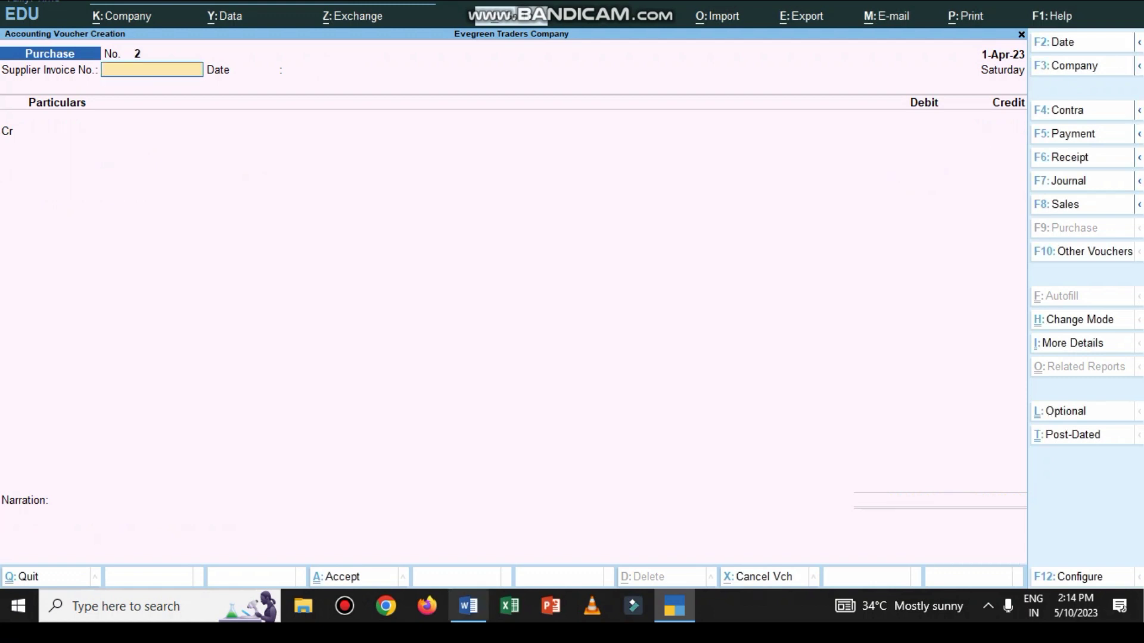
# Check the next purchase in the Word list and set the new purchase voucher's supplier invoice number to 253, dated 1-Apr-23
pyautogui.click(468, 606)
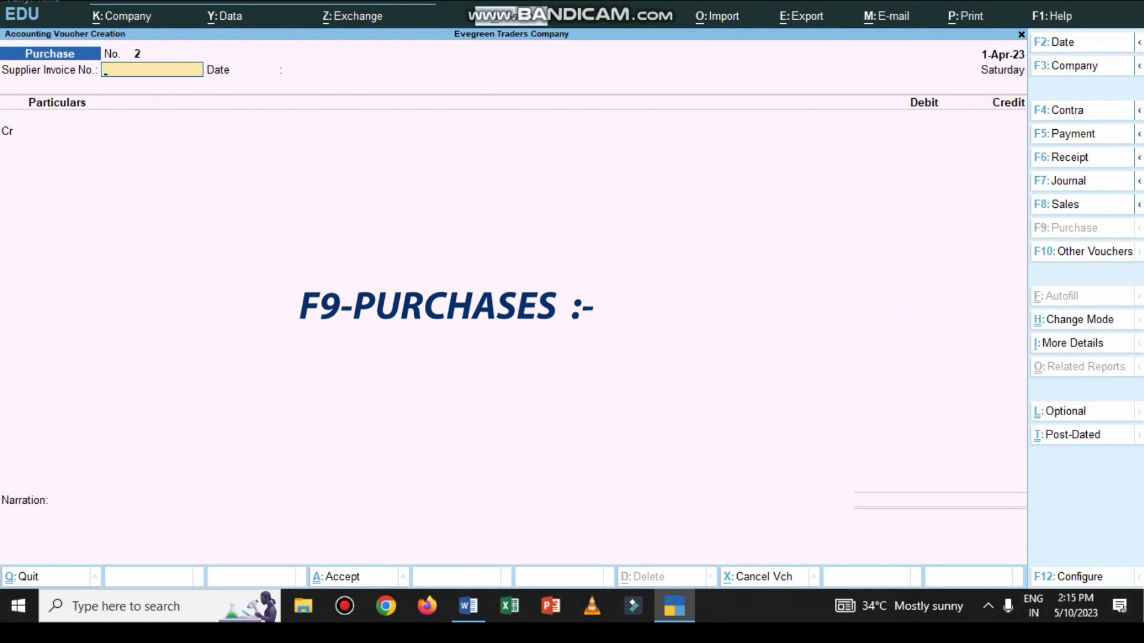
pyautogui.write('253')
pyautogui.press('Return')
pyautogui.press('Return')
# Credit James&Co with 50,500 in the purchase voucher, accepting the dispatch and party details without changes
pyautogui.write('James&Co')
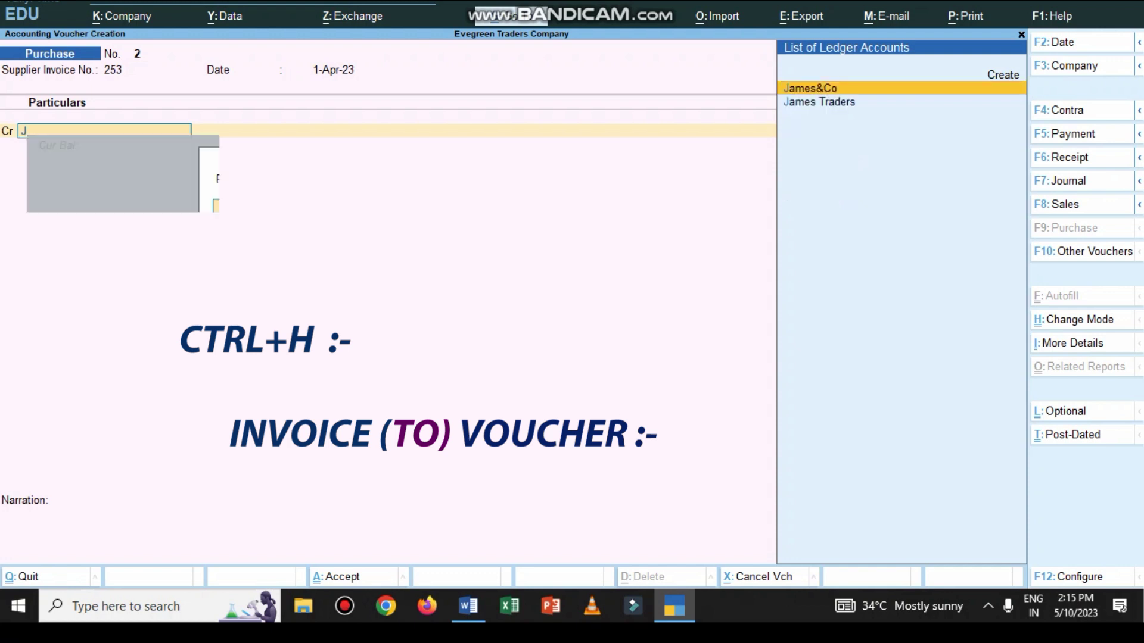
pyautogui.press('Return')
pyautogui.hotkey('ctrl', 'a')
pyautogui.hotkey('ctrl', 'a')
pyautogui.write('50500')
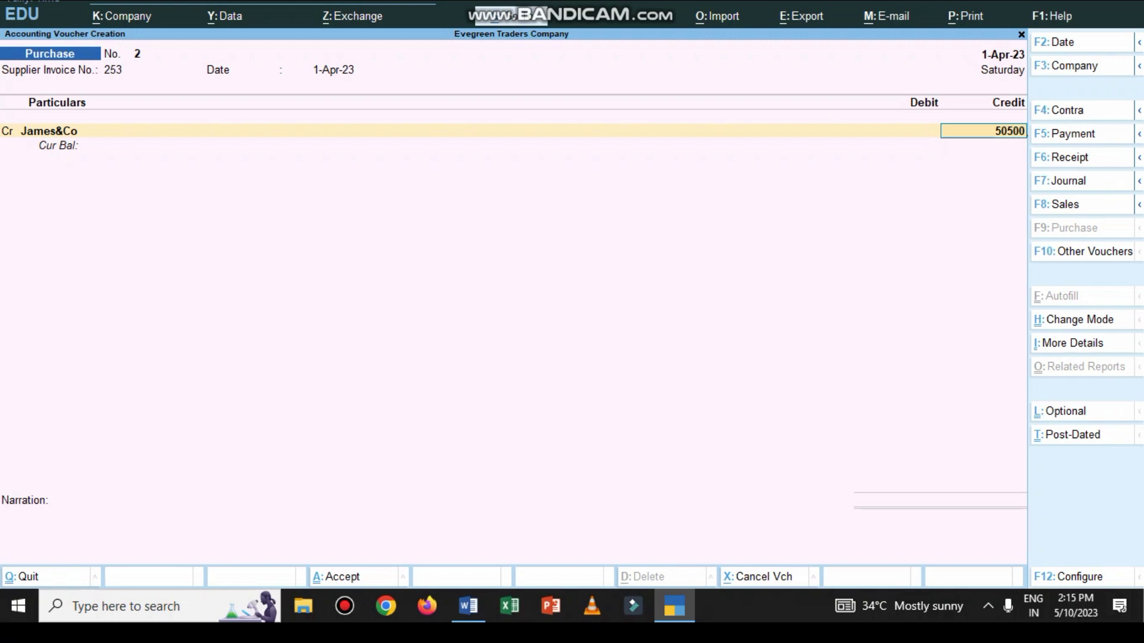
pyautogui.press('Return')
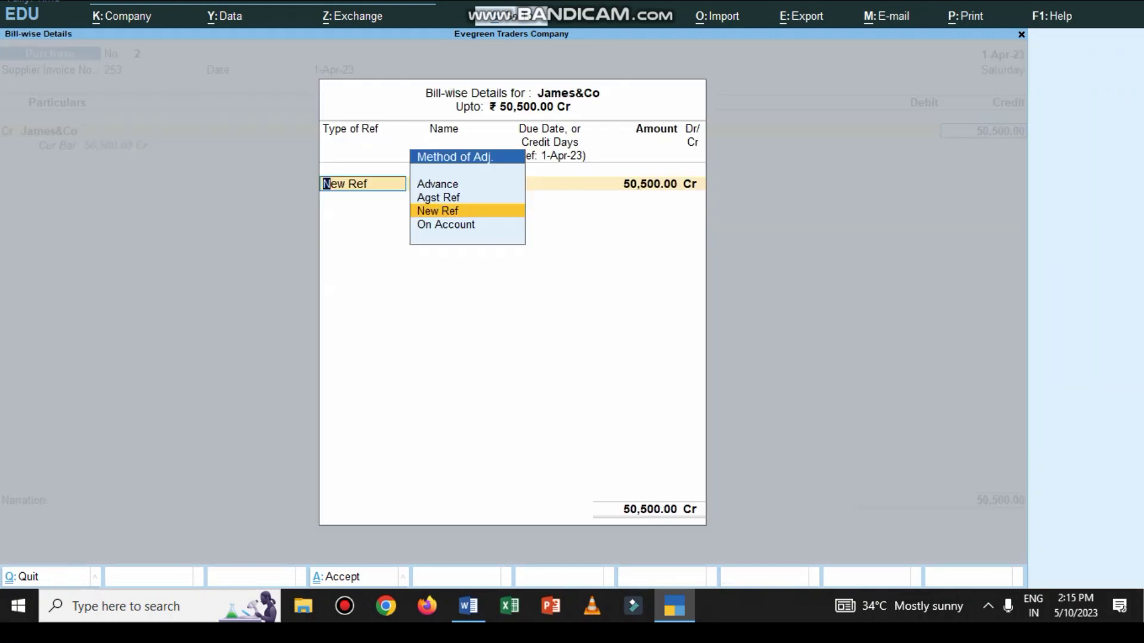
# Allocate the James&Co amount to New Ref 253 and debit the Purchases ledger with 50,500
pyautogui.press('Return')
pyautogui.press('Return')
pyautogui.press('Return')
pyautogui.press('Return')
pyautogui.press('Return')
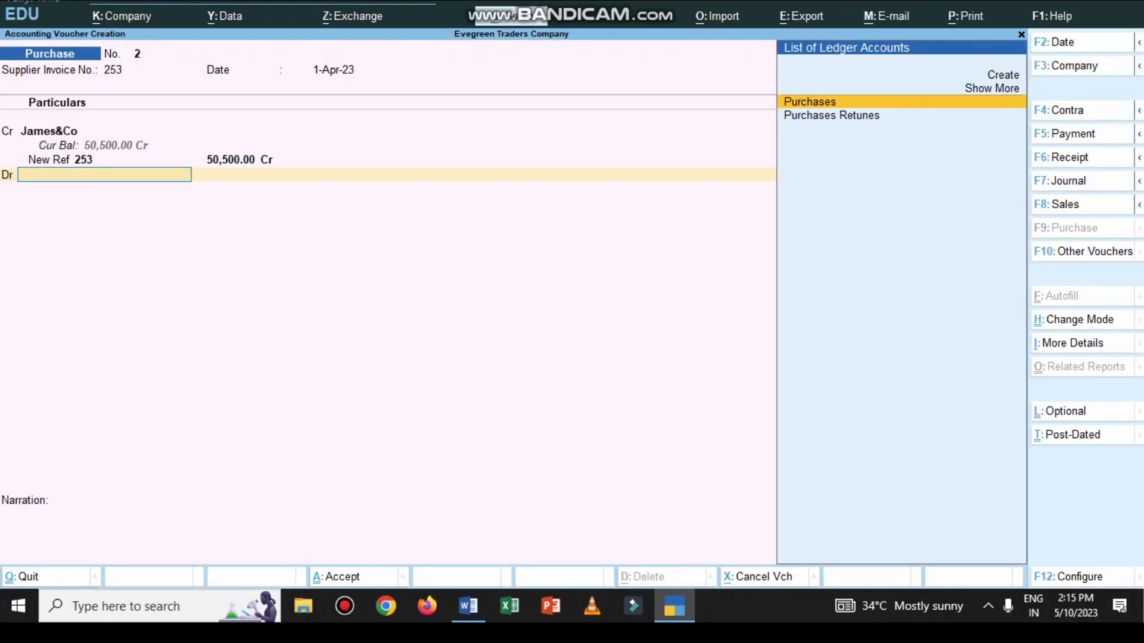
pyautogui.press('Return')
pyautogui.press('Return')
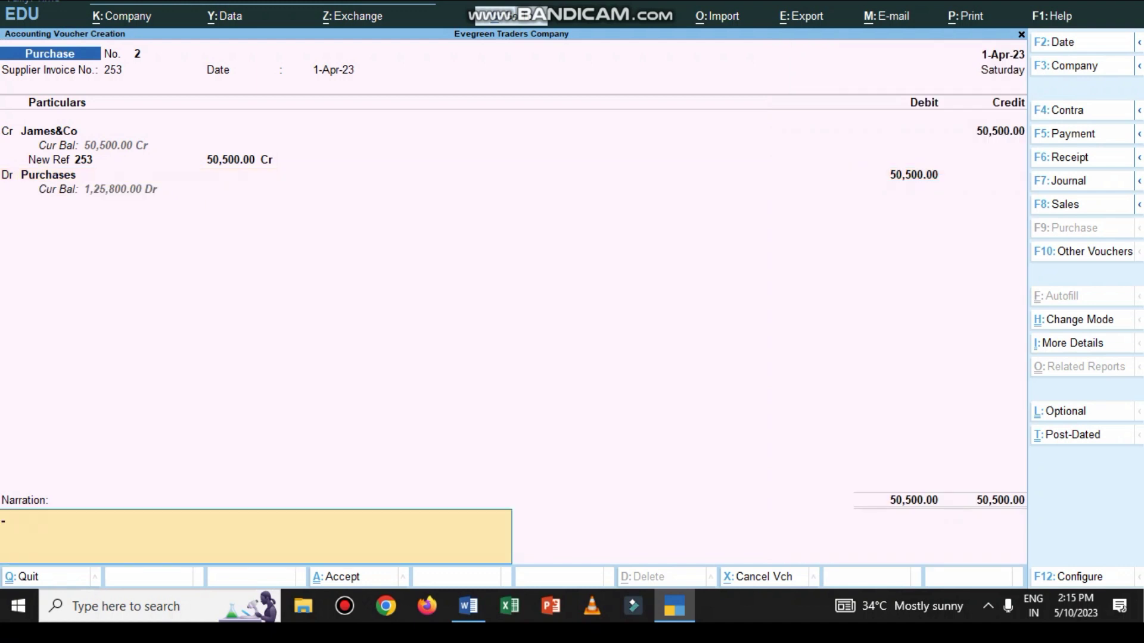
# Reuse the previous narration BEING GOODS PURCHASED FROM PARTY for the James&Co purchase and save the voucher
pyautogui.press('ctrl')
pyautogui.hotkey('ctrl', 'r')
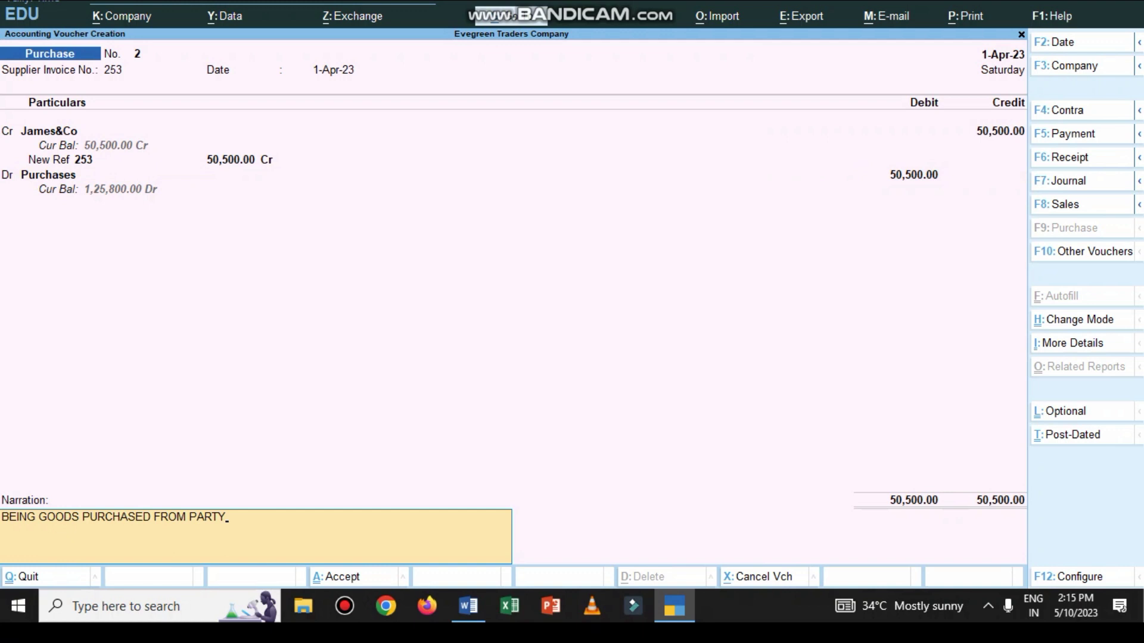
pyautogui.press('Return')
pyautogui.press('Return')
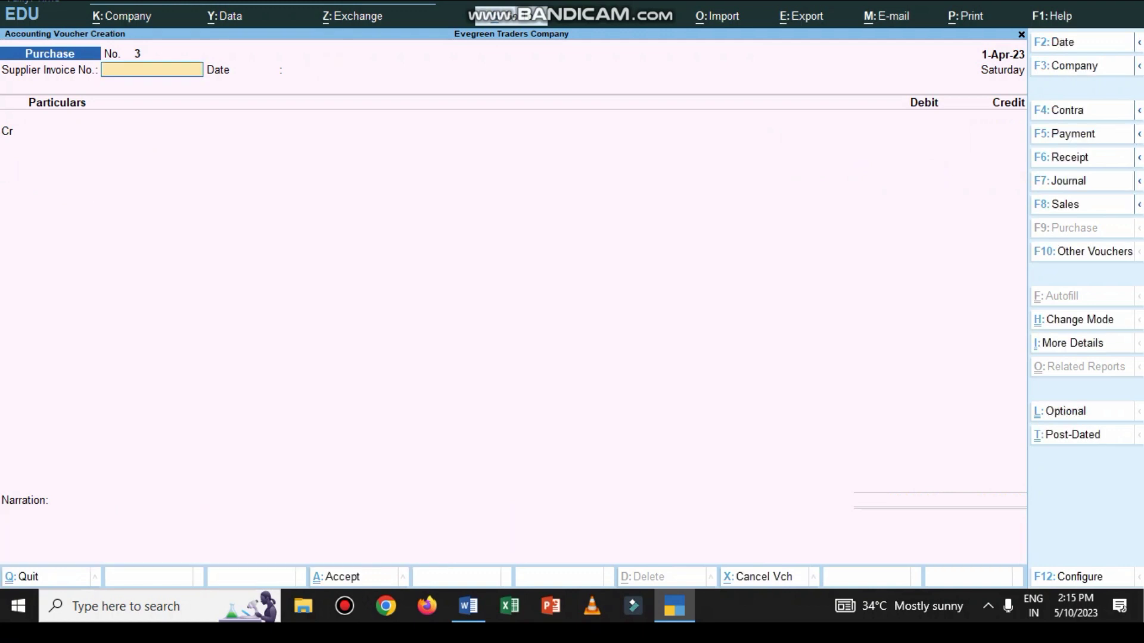
# Look up the Donald Co. purchase in the Word list and set the voucher's supplier invoice number to 325, dated 1-Apr-23
pyautogui.click(468, 606)
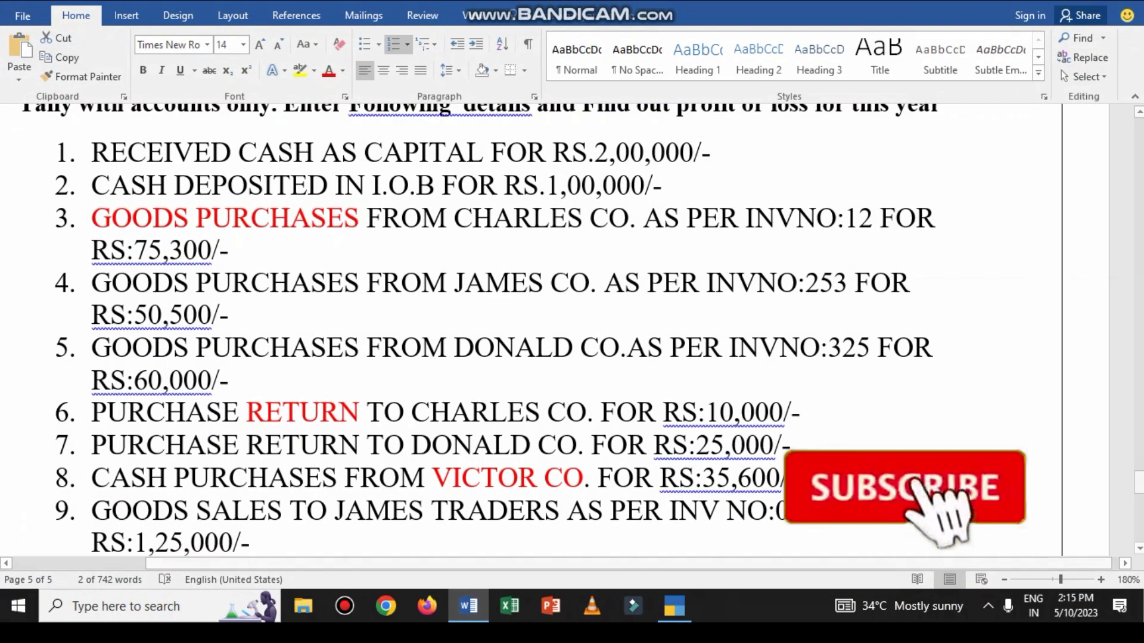
pyautogui.scroll(-2, 583, 331)
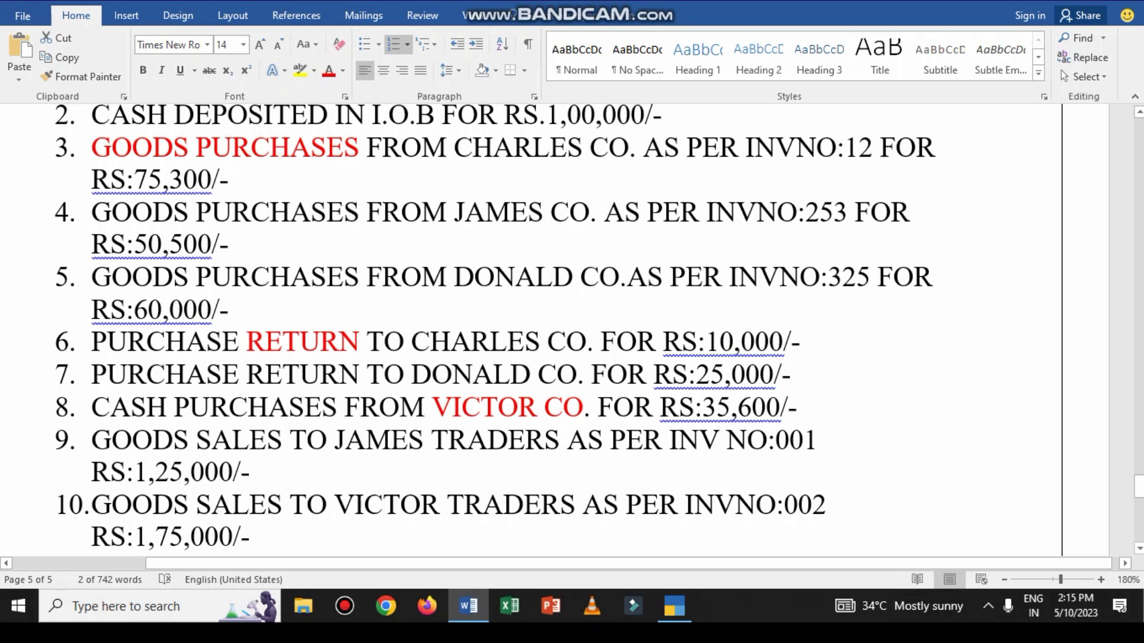
pyautogui.click(469, 606)
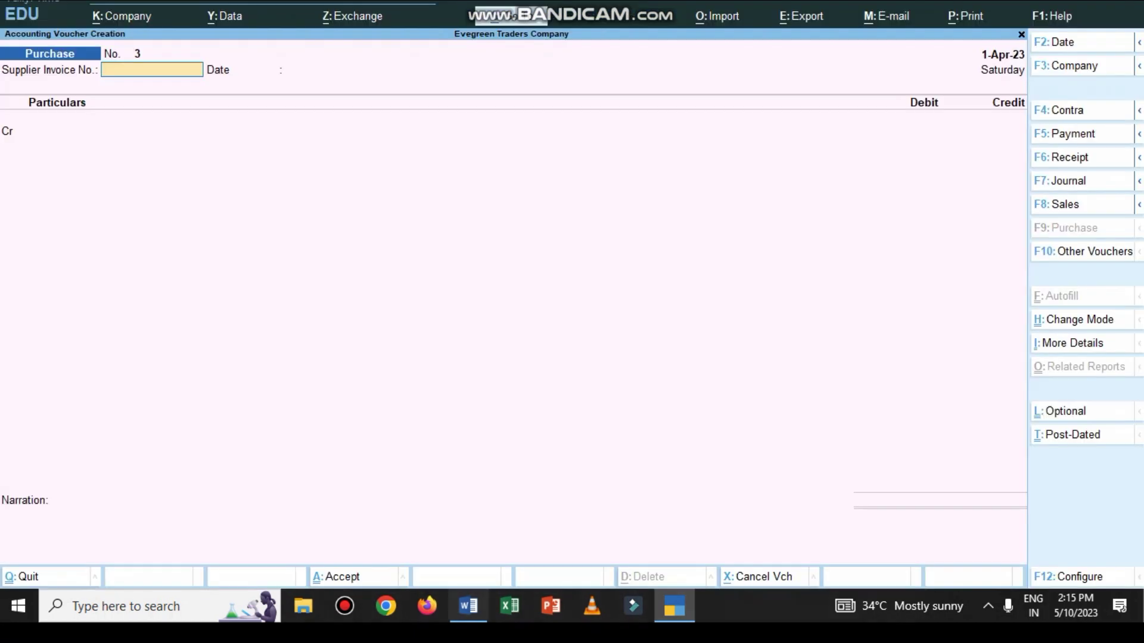
pyautogui.write('325')
pyautogui.press('Return')
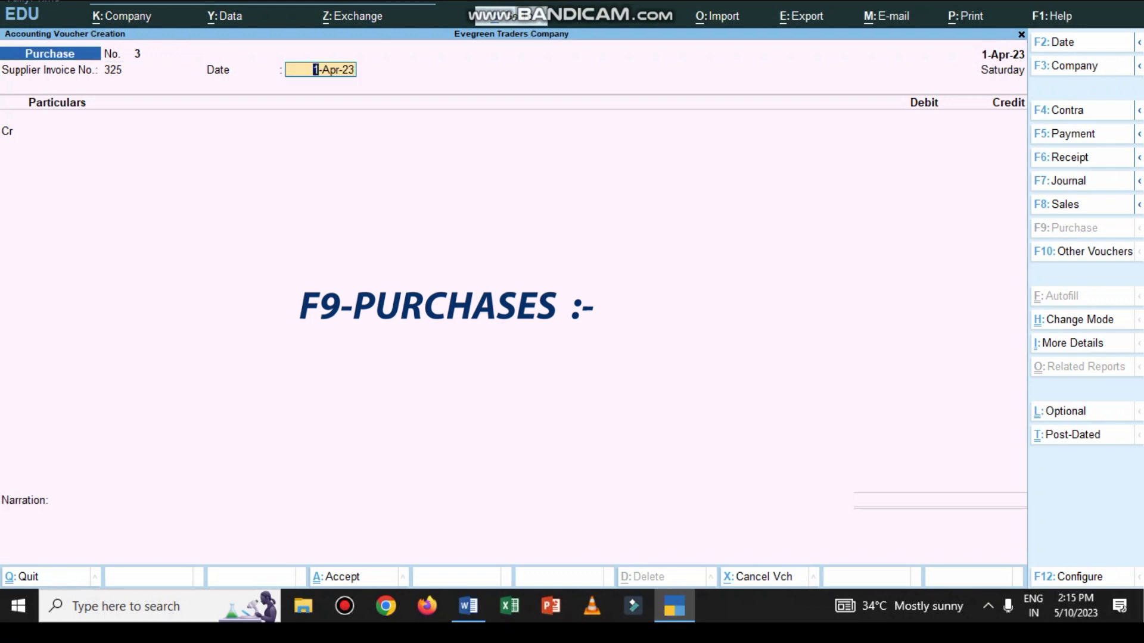
pyautogui.press('Return')
# Credit Donald&Co with 60,000 in the purchase voucher, accepting the dispatch and party details without changes
pyautogui.write('D')
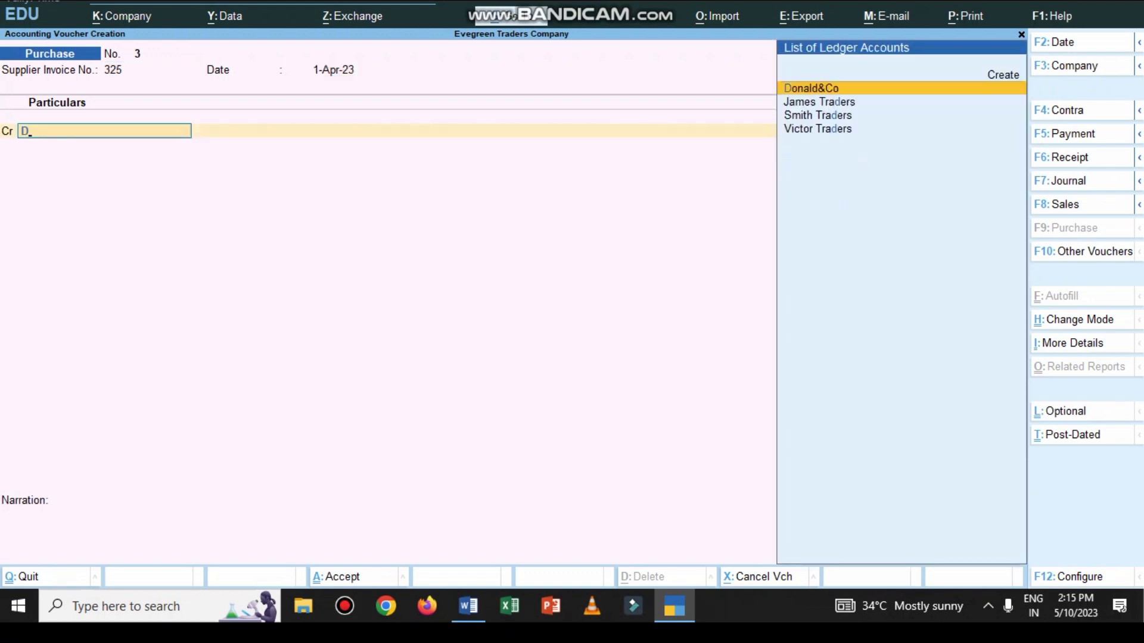
pyautogui.press('Return')
pyautogui.hotkey('ctrl', 'a')
pyautogui.hotkey('ctrl', 'a')
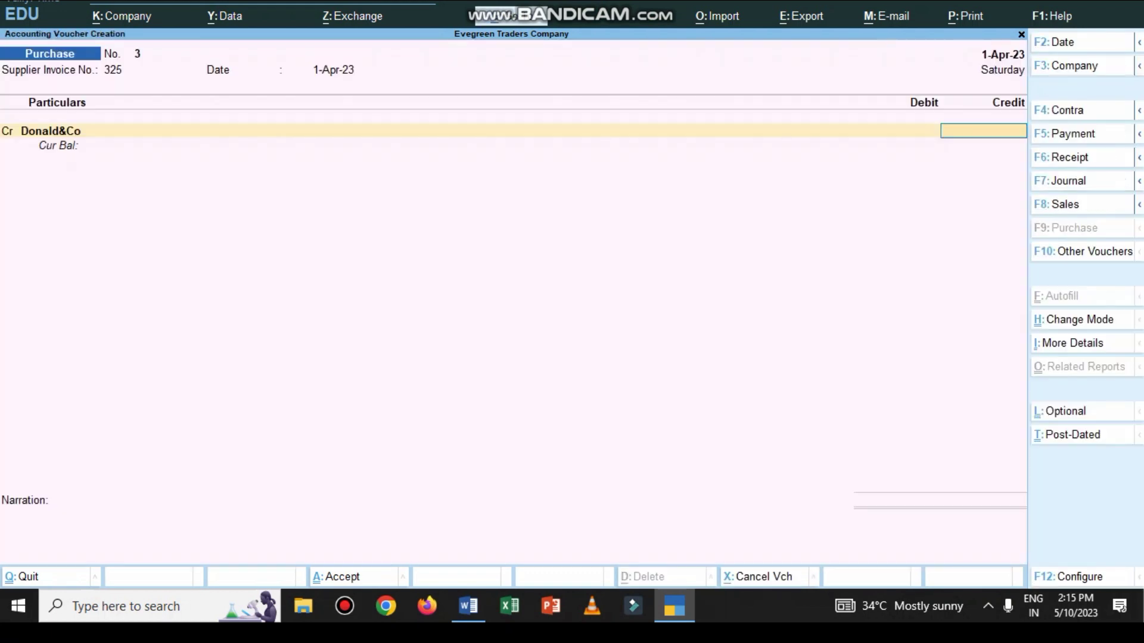
pyautogui.write('60000')
pyautogui.press('Return')
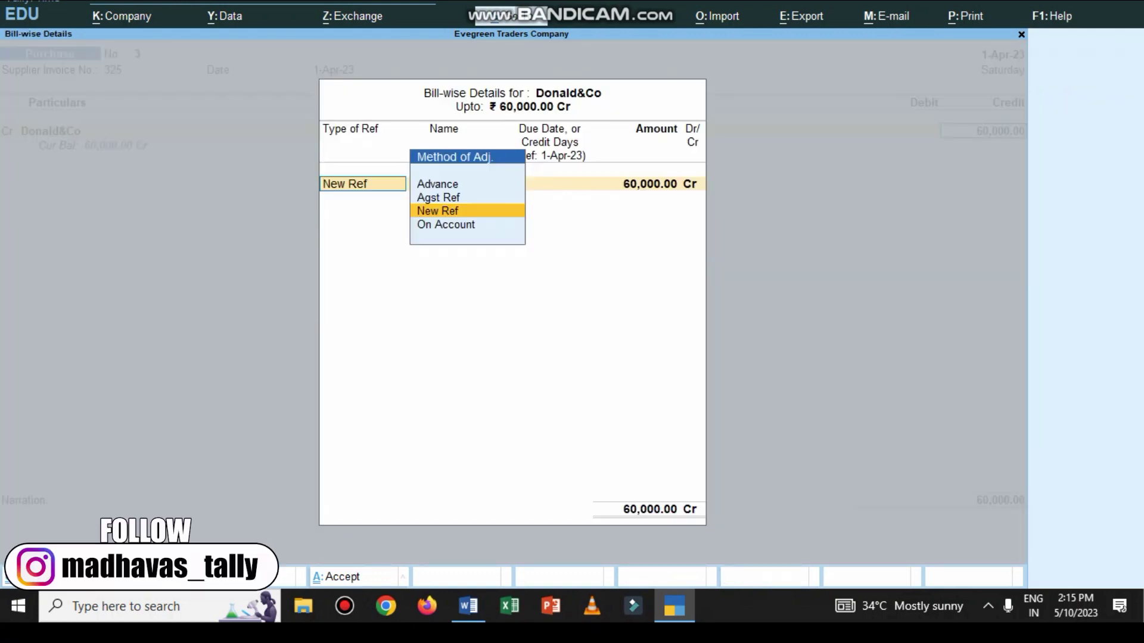
# Allocate the Donald&Co amount to New Ref 325 and debit the Purchases ledger with 60,000
pyautogui.press('Return')
pyautogui.press('Return')
pyautogui.press('Return')
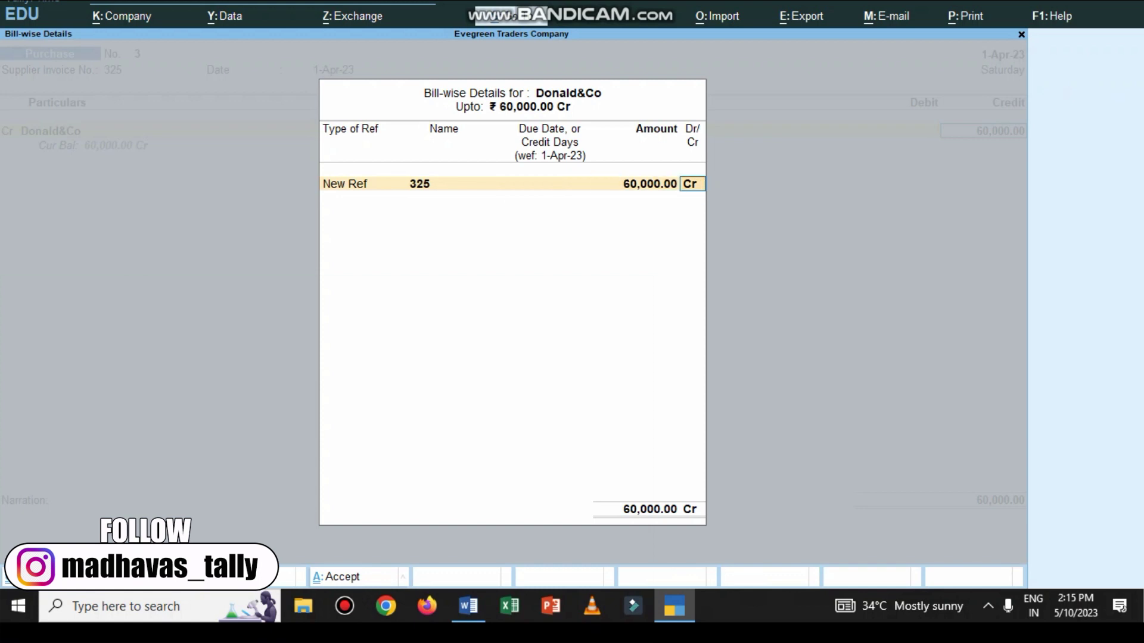
pyautogui.press('Return')
pyautogui.press('Return')
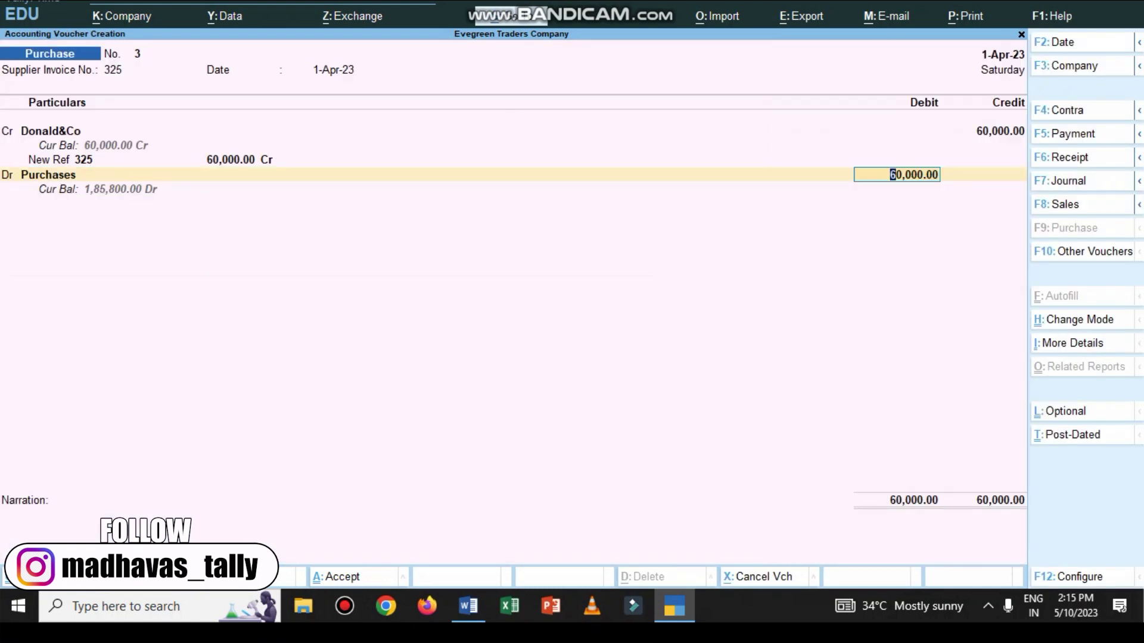
pyautogui.press('Return')
# Reuse the previous narration BEING GOODS PURCHASED FROM PARTY for the Donald&Co purchase and save the voucher
pyautogui.hotkey('ctrl', 'r')
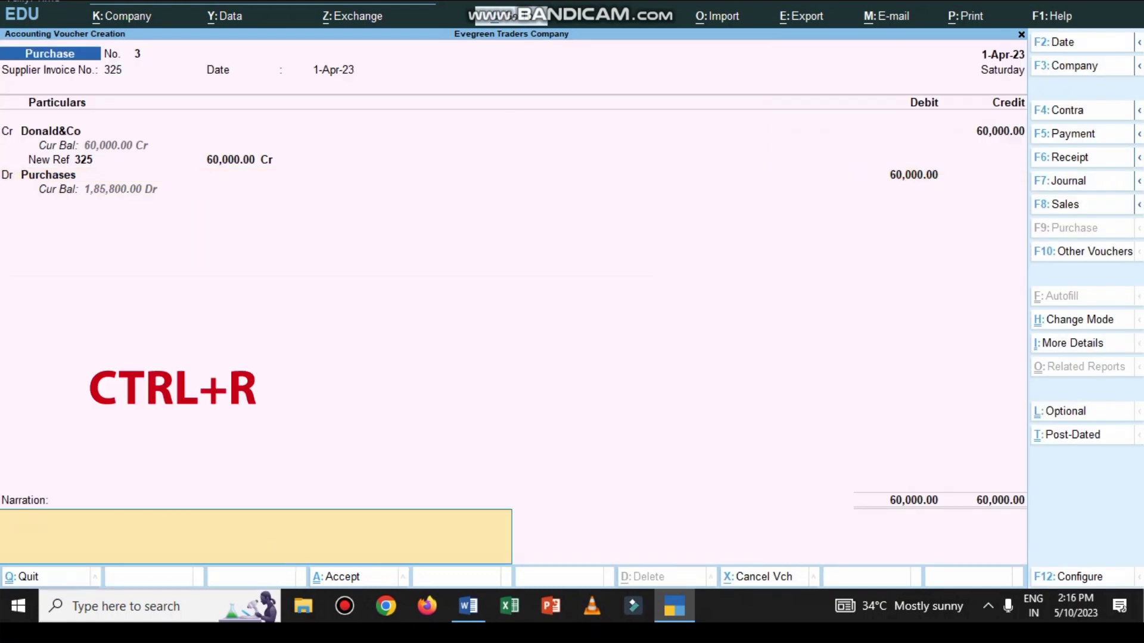
pyautogui.hotkey('ctrl', 'r')
pyautogui.press('Return')
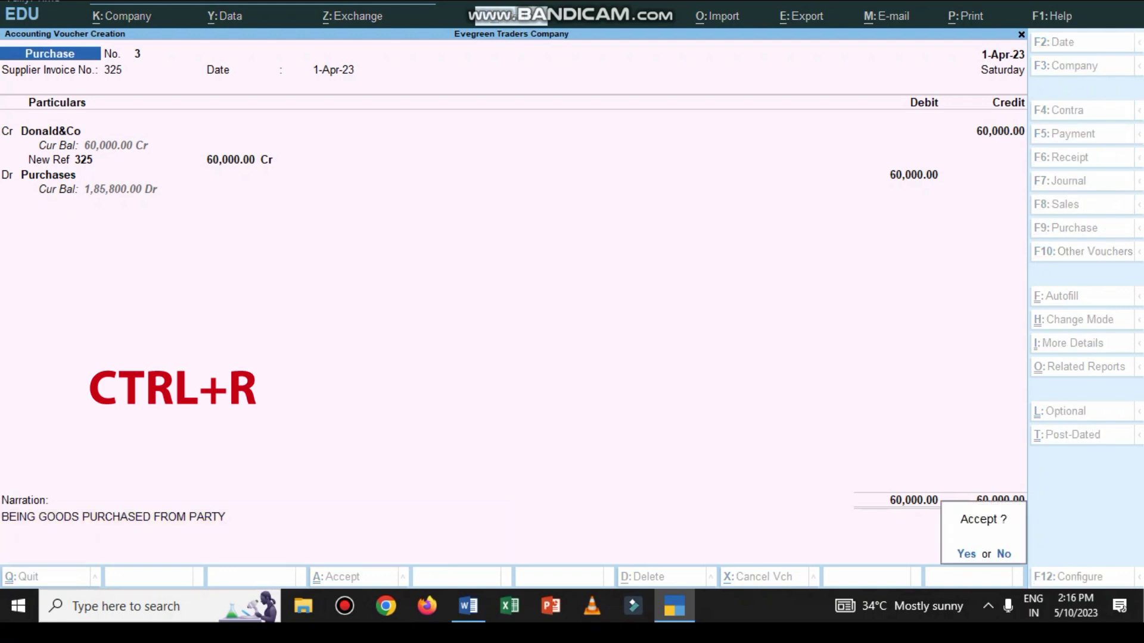
pyautogui.press('Return')
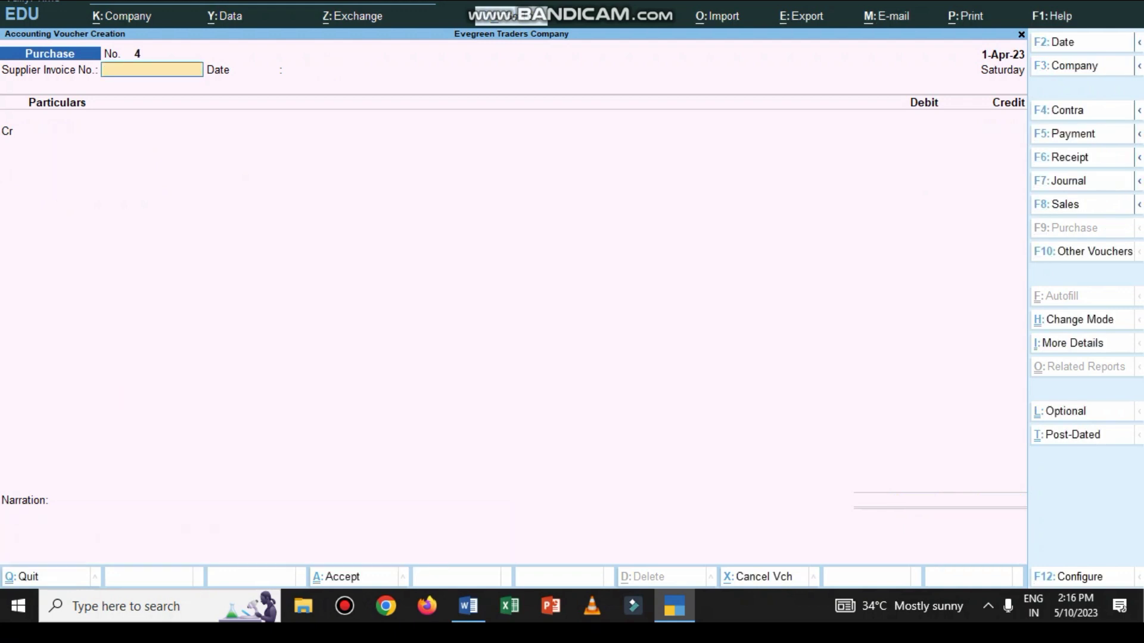
# Switch to the Word transaction list and colour the words FROM CHARLES CO in item 3 red
pyautogui.click(468, 606)
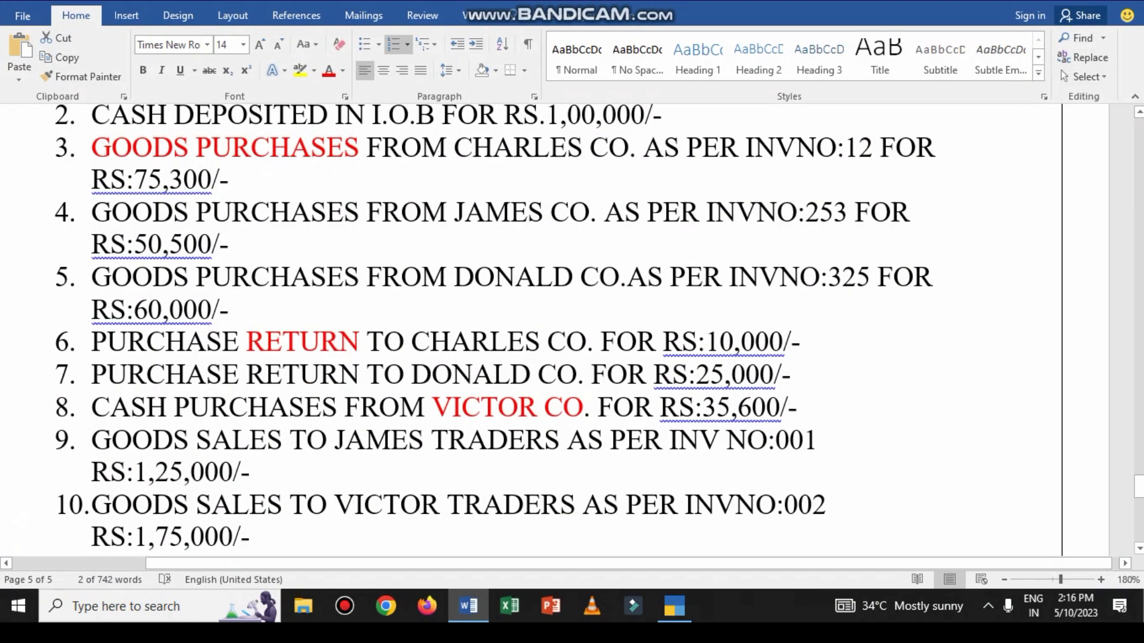
pyautogui.scroll(-1, 537, 329)
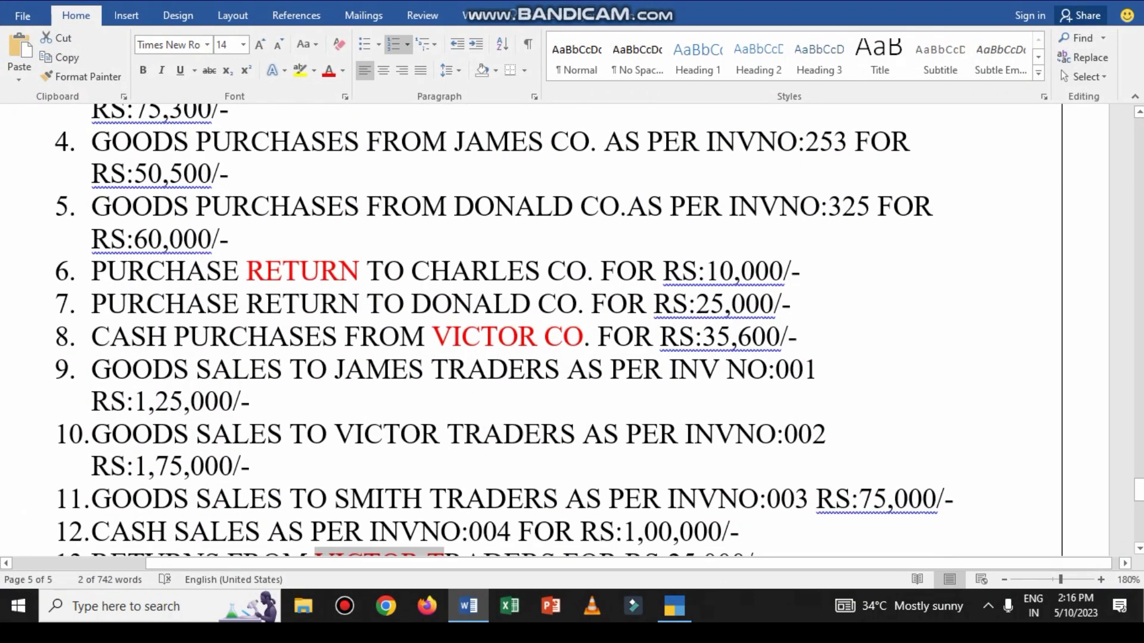
pyautogui.scroll(3, 537, 328)
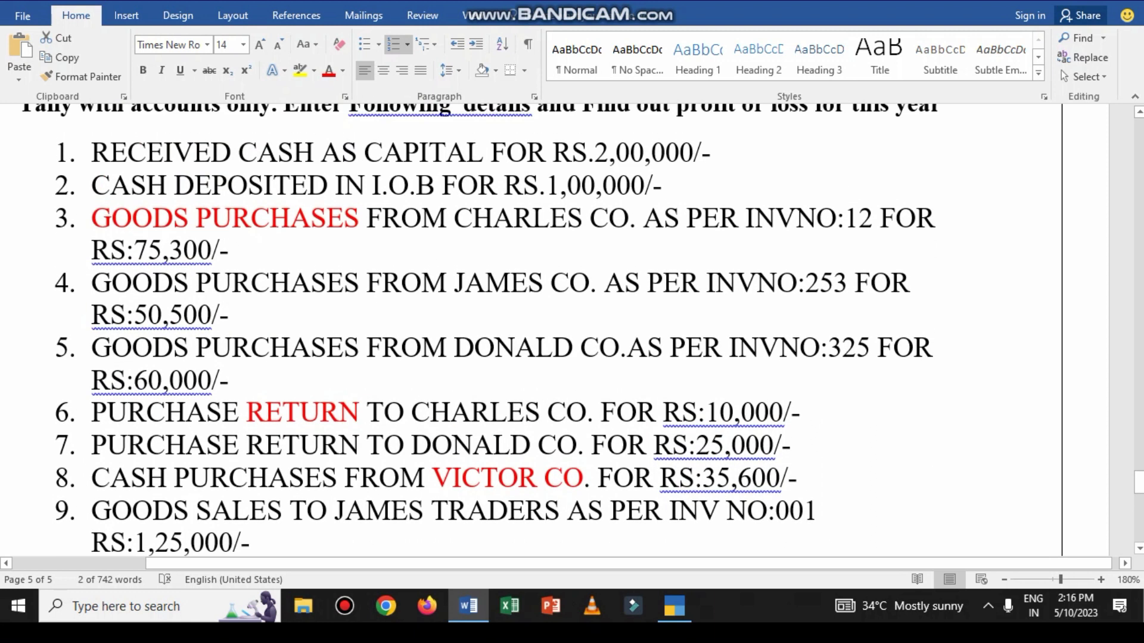
pyautogui.moveTo(447, 217); pyautogui.dragTo(630, 217)
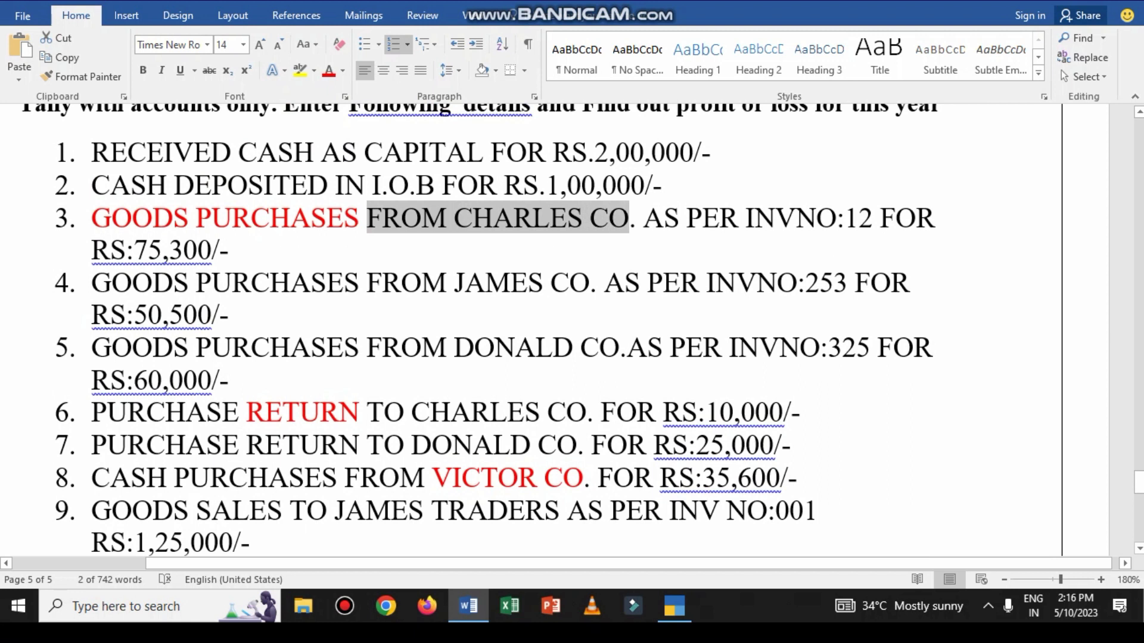
pyautogui.click(722, 195)
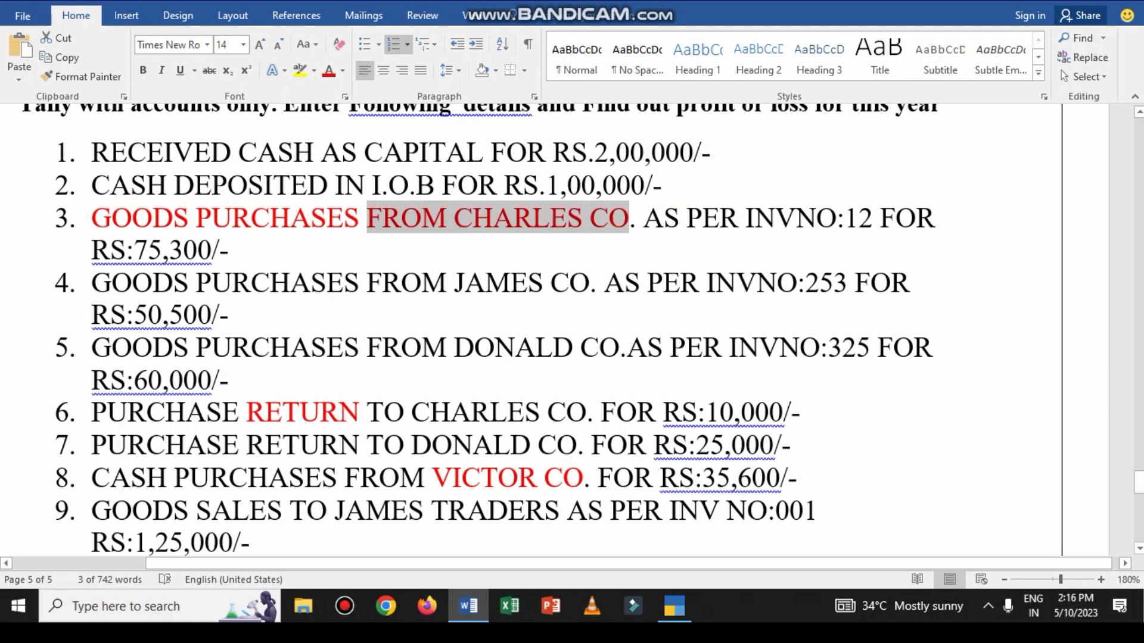
# Check the purchase return entries in the Word list and switch the Tally voucher type to Debit Note
pyautogui.scroll(-2, 537, 328)
pyautogui.scroll(-1, 536, 328)
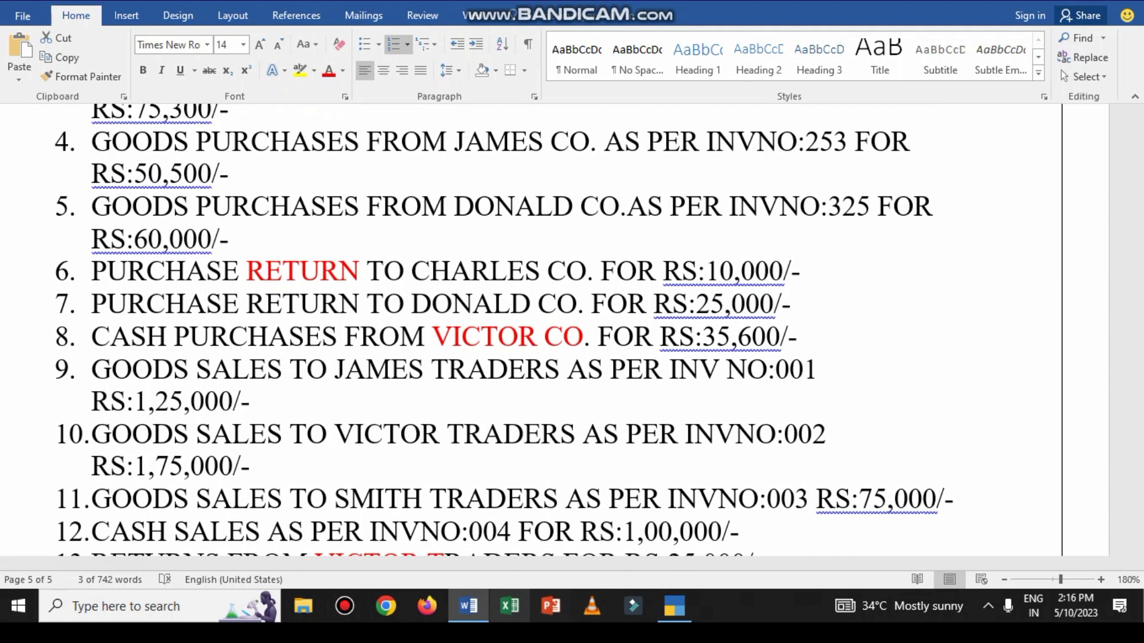
pyautogui.click(468, 607)
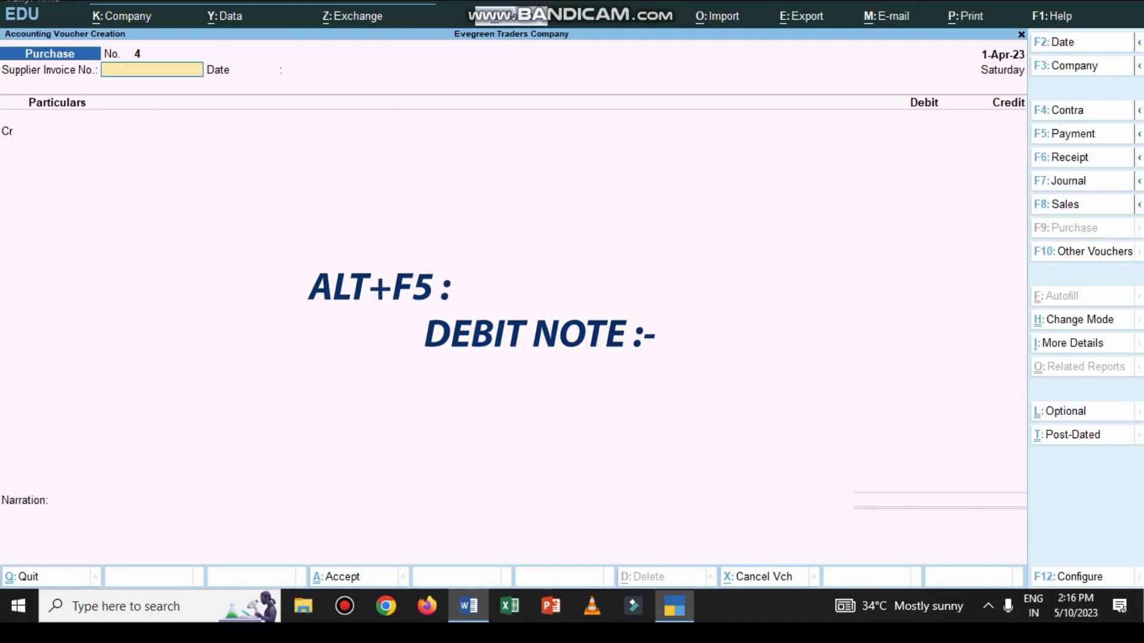
pyautogui.press('alt')
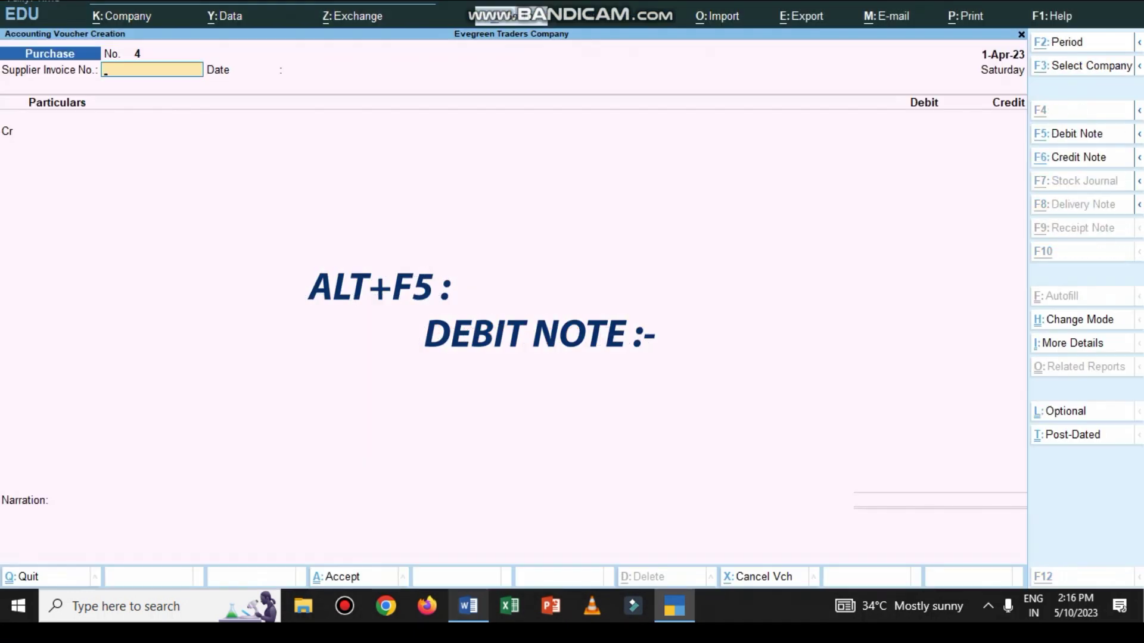
pyautogui.hotkey('alt', 'F5')
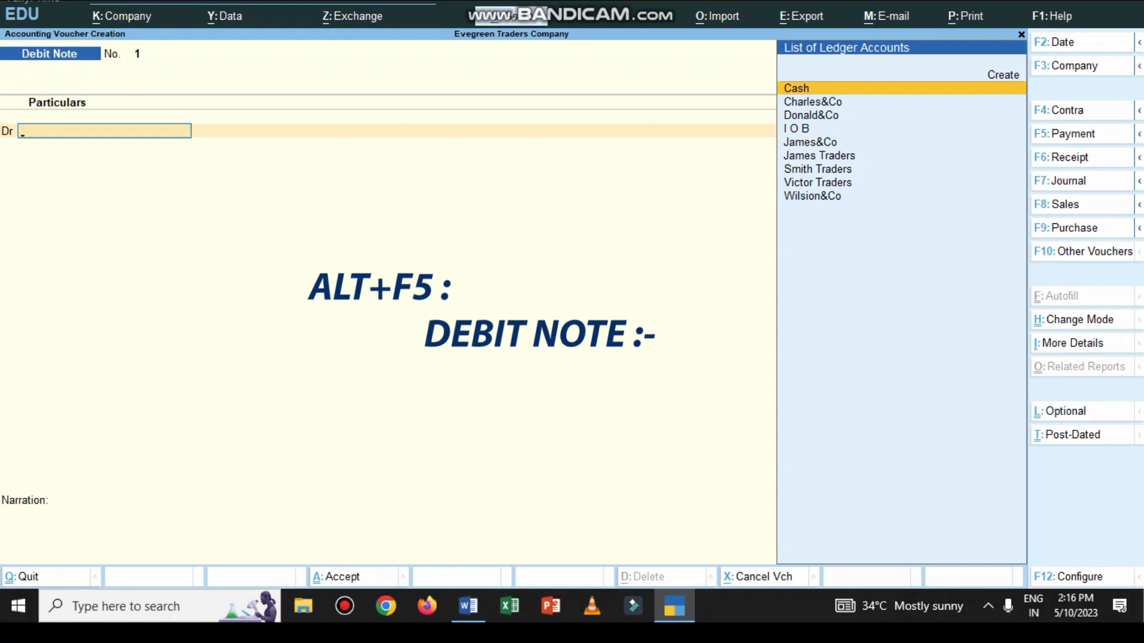
# Debit Charles&Co with 10,000 in the debit note, leaving the dispatch, order and original invoice details blank
pyautogui.write('ch')
pyautogui.press('Return')
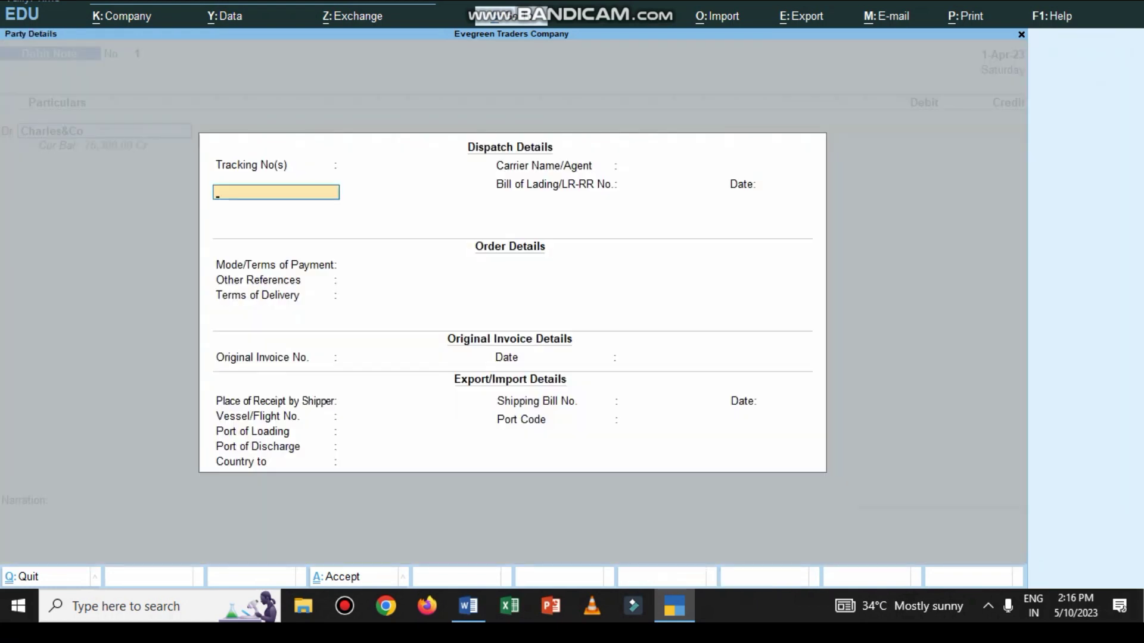
pyautogui.hotkey('ctrl', 'a')
pyautogui.hotkey('ctrl', 'a')
pyautogui.write('10000')
pyautogui.press('Return')
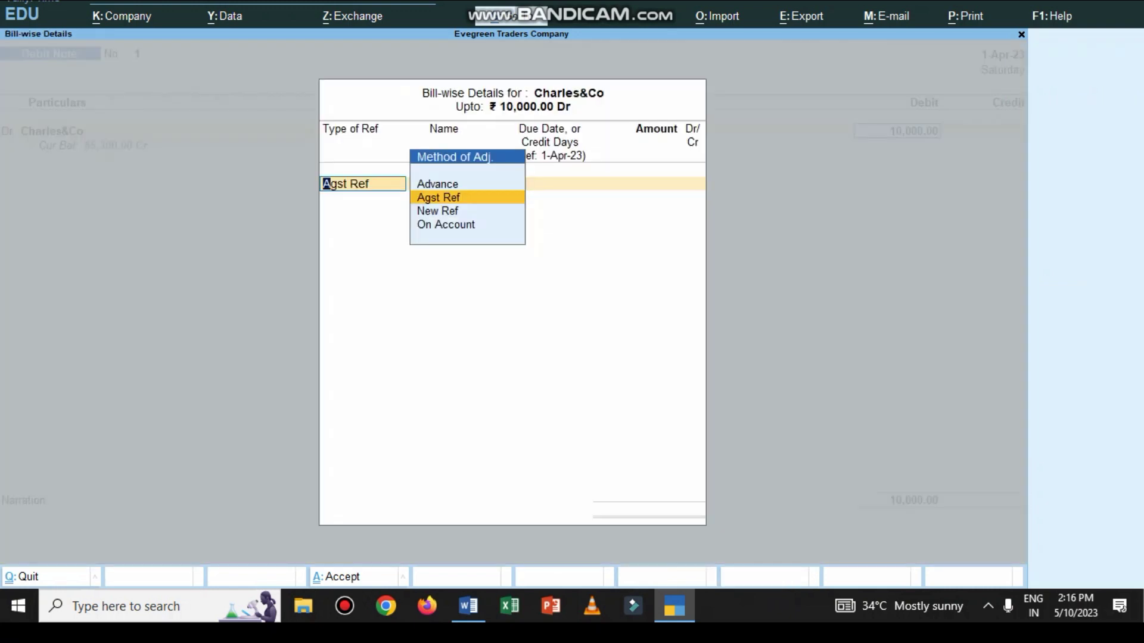
# Adjust the Charles&Co debit of 10,000 against bill reference 12 and credit the same amount to Purchases Retunes
pyautogui.press('Return')
pyautogui.press('Return')
pyautogui.press('Return')
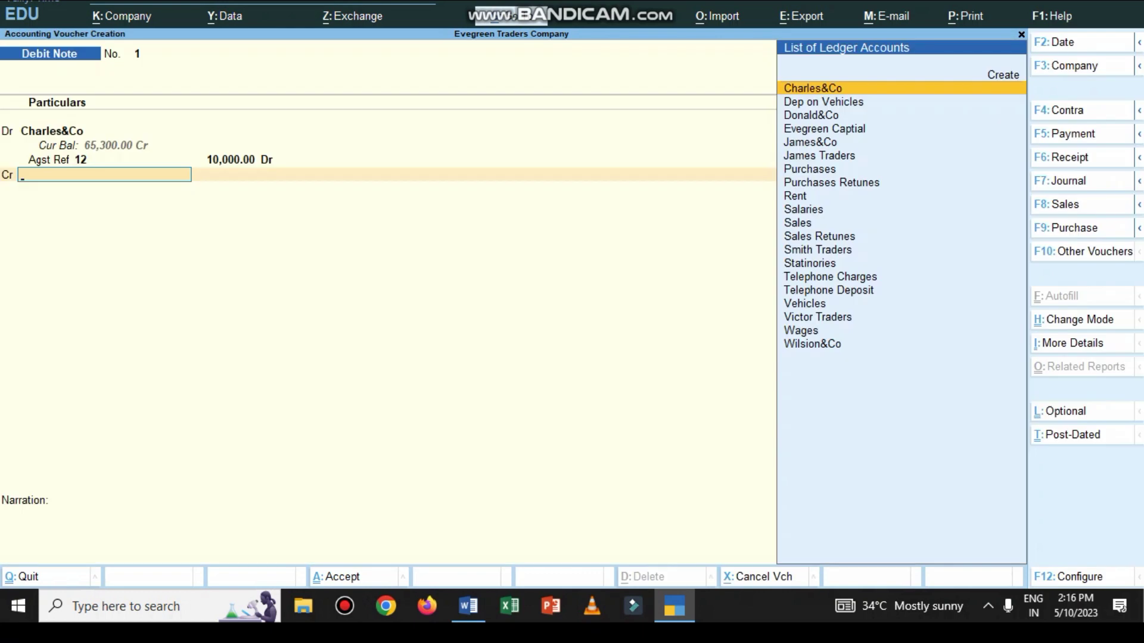
pyautogui.write('PU')
pyautogui.press('Down')
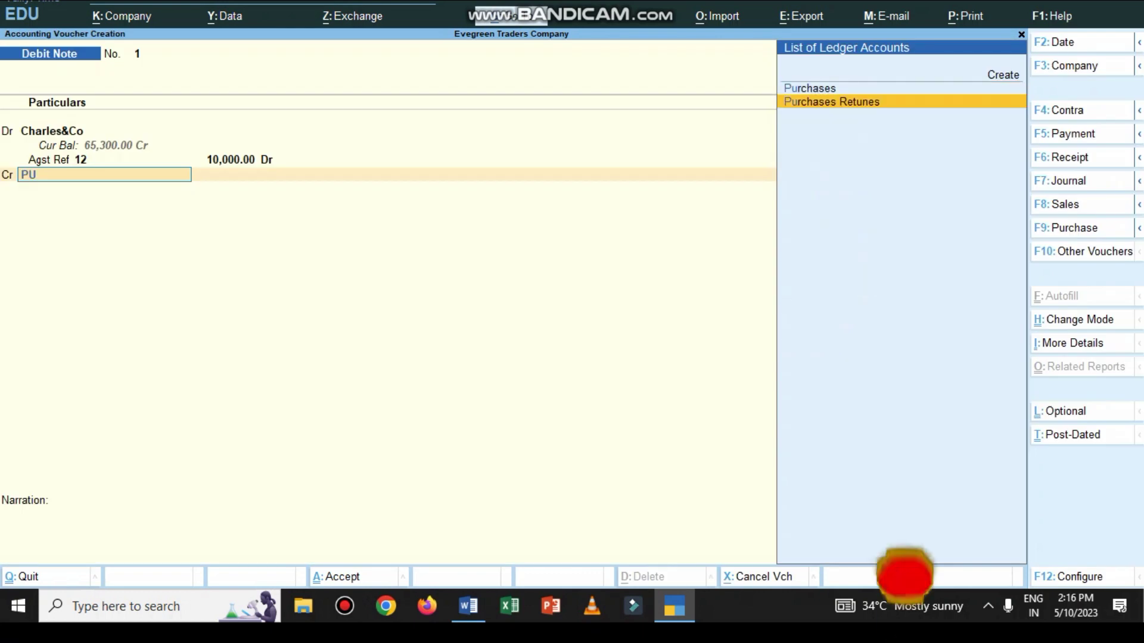
pyautogui.press('Return')
pyautogui.press('Return')
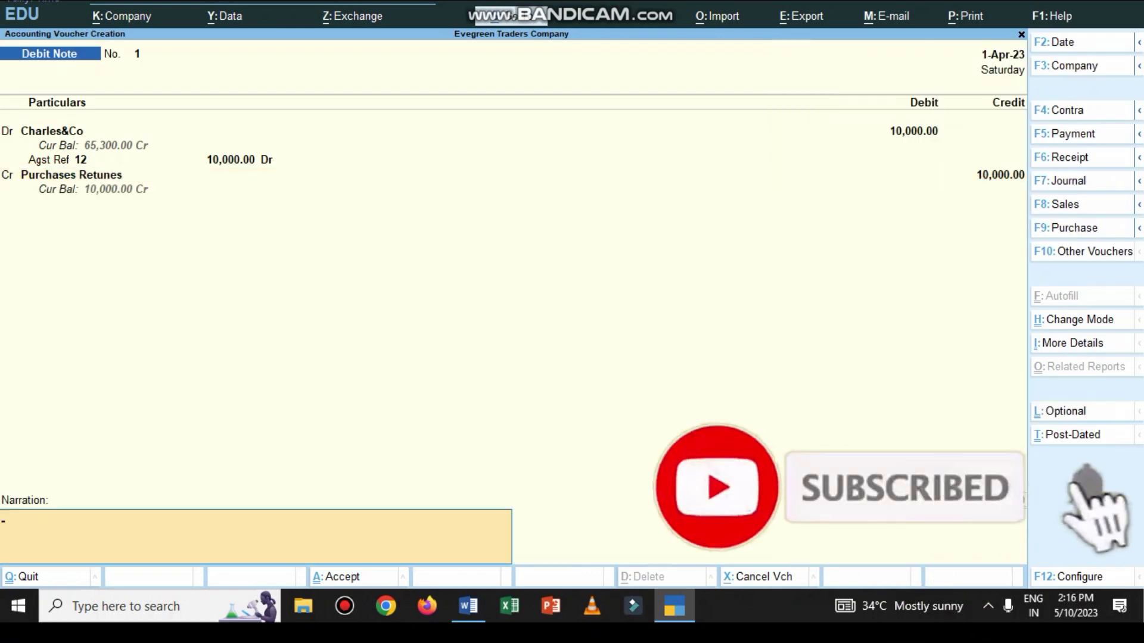
# Enter the narration BEING GOODS RETUNED TO PARTY for the Charles&Co debit note and save the voucher
pyautogui.write('BEING GOODS')
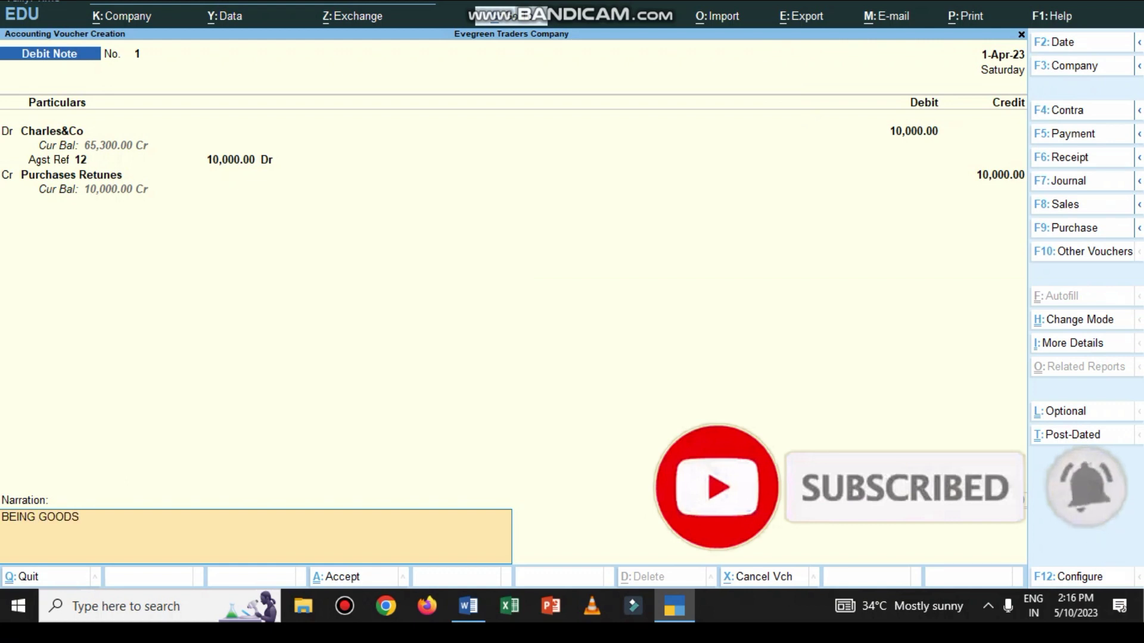
pyautogui.write(' ETUNED')
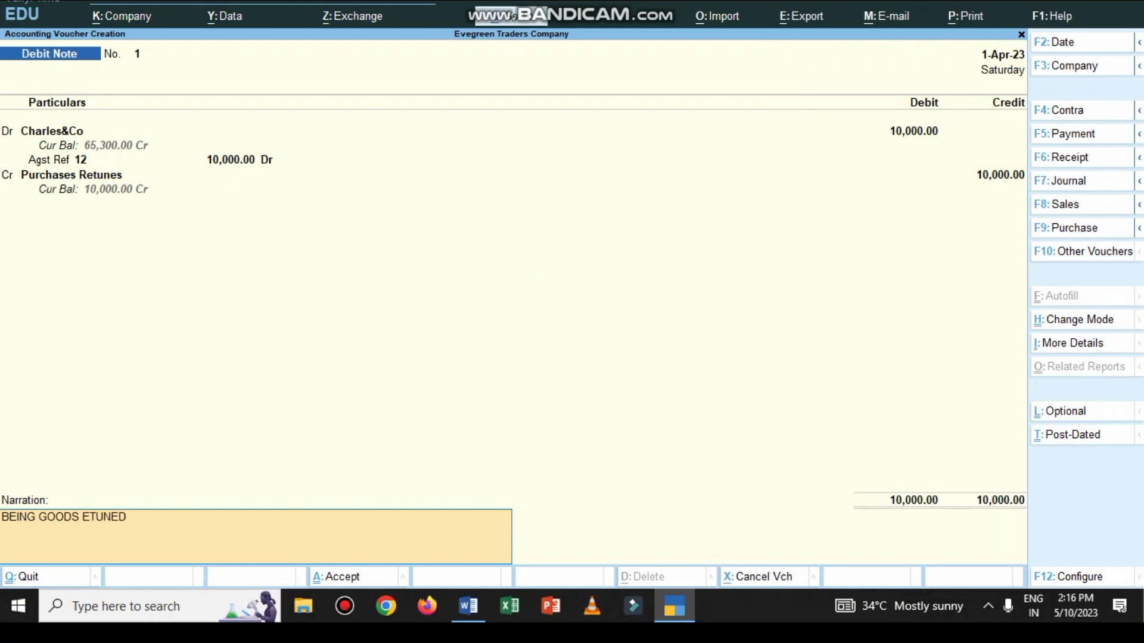
pyautogui.press('BackSpace')
pyautogui.press('BackSpace')
pyautogui.press('BackSpace')
pyautogui.press('BackSpace')
pyautogui.press('BackSpace')
pyautogui.press('BackSpace')
pyautogui.write('RETUNED TO PARTY')
pyautogui.press('Return')
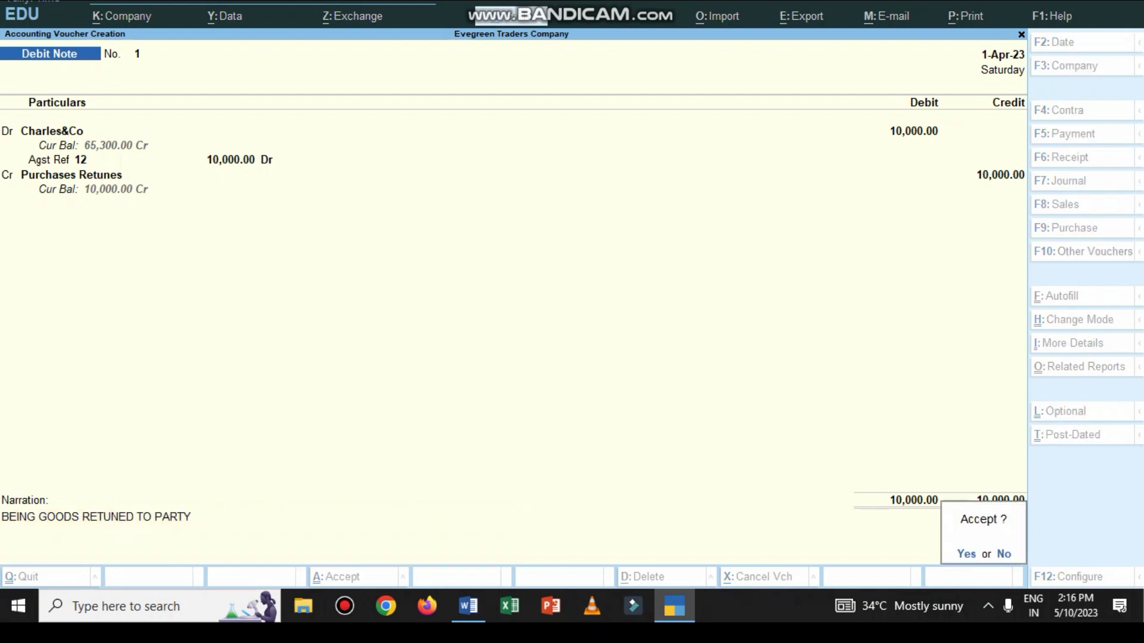
pyautogui.press('Return')
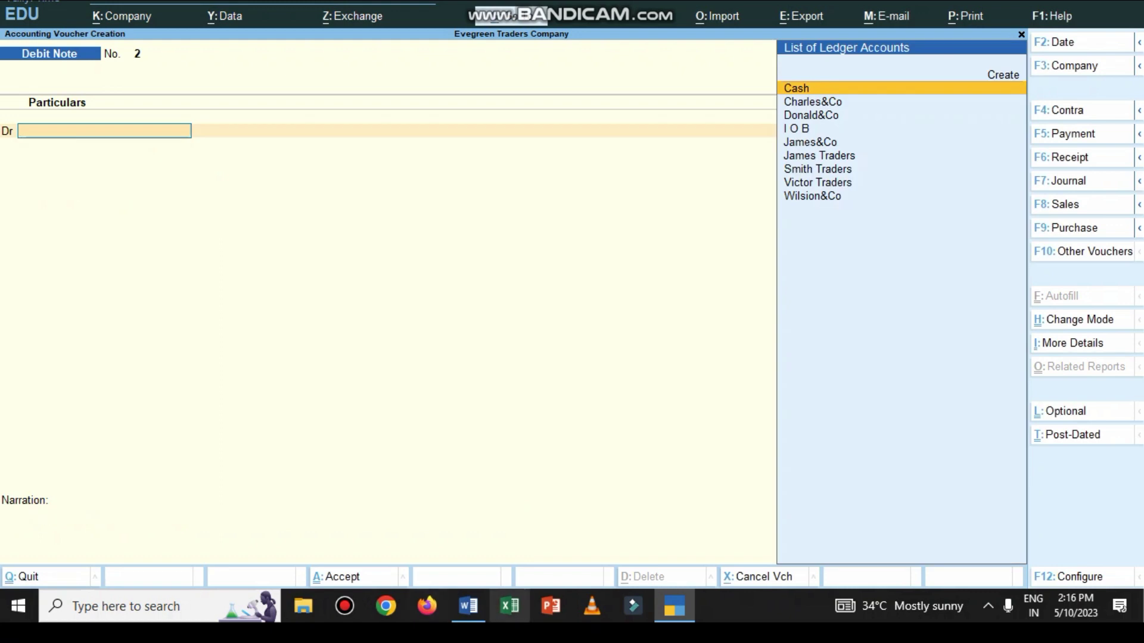
# Switch to the Word transaction list and colour the word DONALD in item 5 red
pyautogui.click(469, 607)
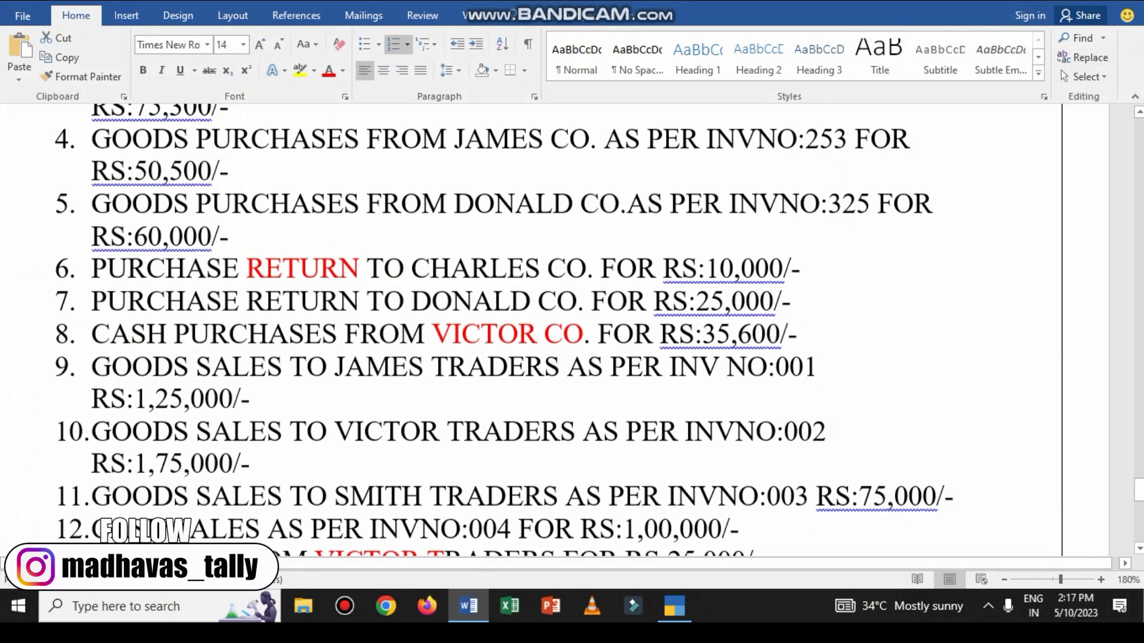
pyautogui.scroll(-1, 599, 331)
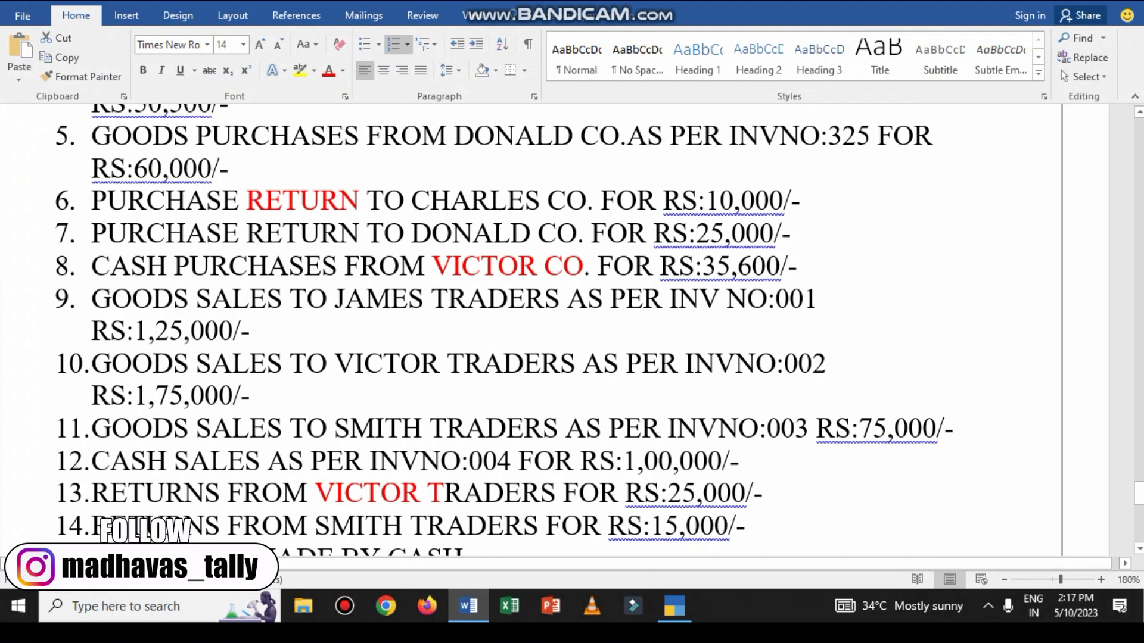
pyautogui.scroll(1, 504, 331)
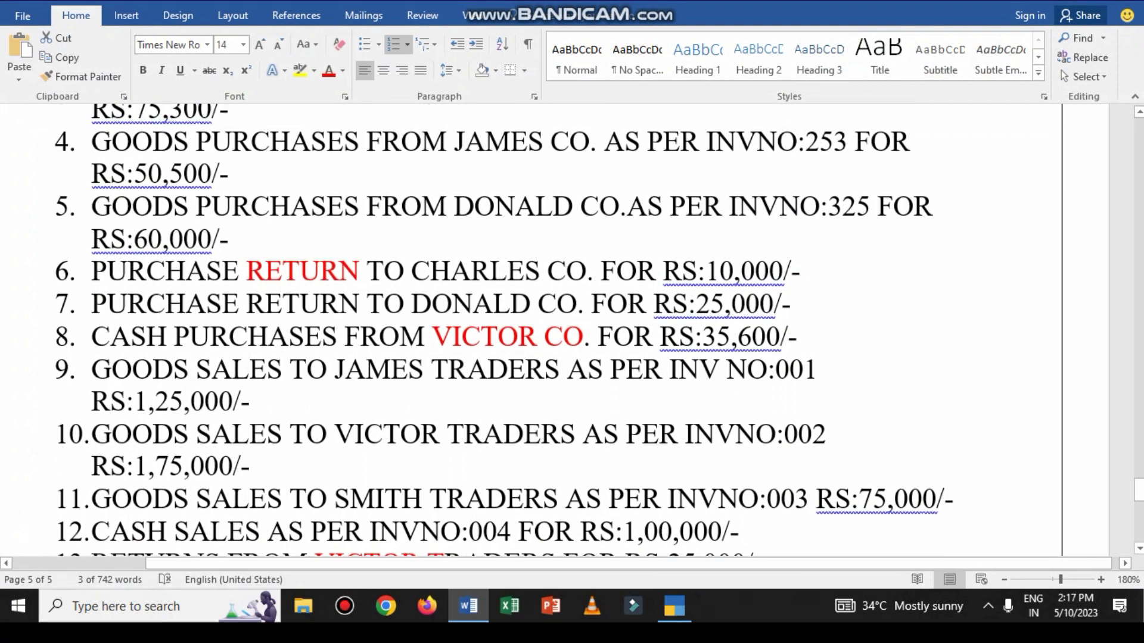
pyautogui.moveTo(453, 205); pyautogui.dragTo(581, 206)
pyautogui.click(684, 176)
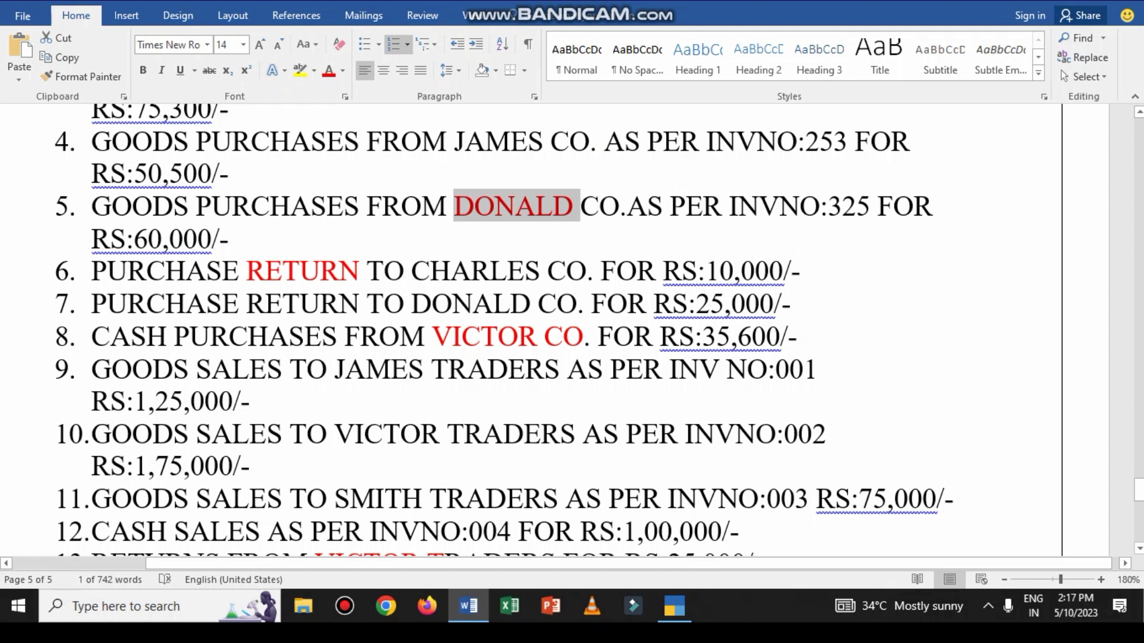
# Switch back to Tally and debit Donald&Co with 25,000 in the new debit note, keeping the default party details
pyautogui.click(469, 606)
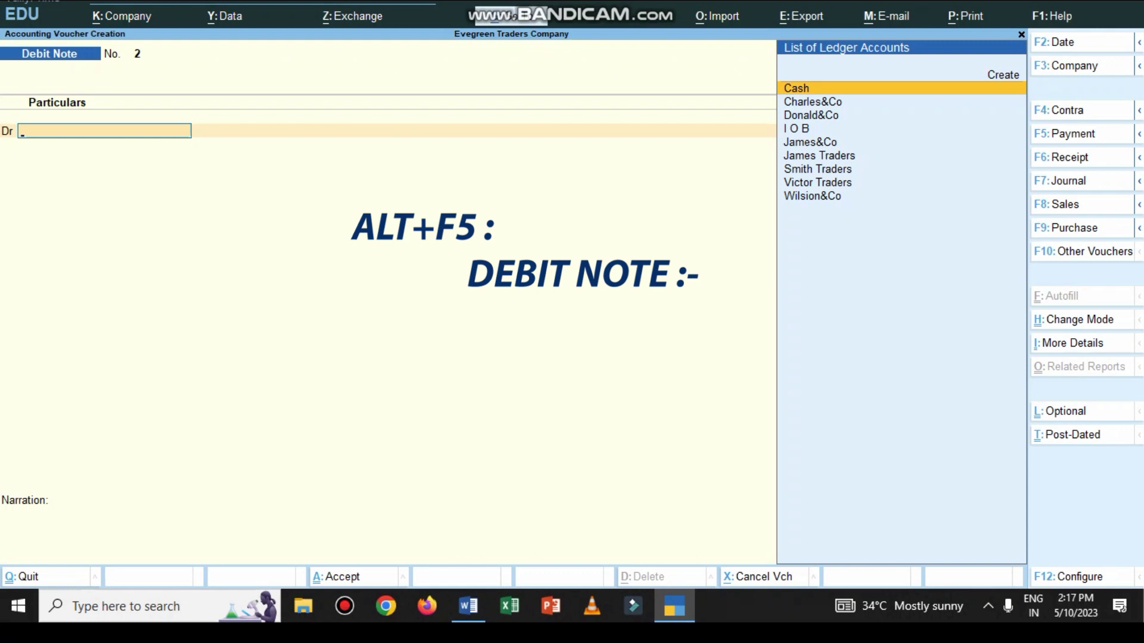
pyautogui.write('d')
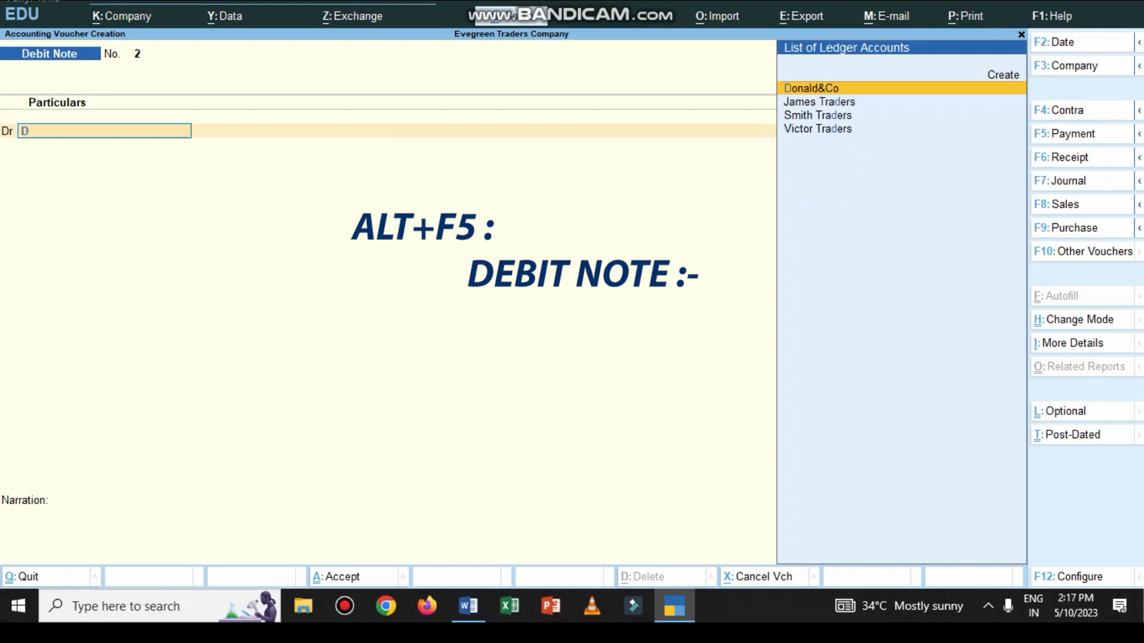
pyautogui.press('Return')
pyautogui.press('Escape')
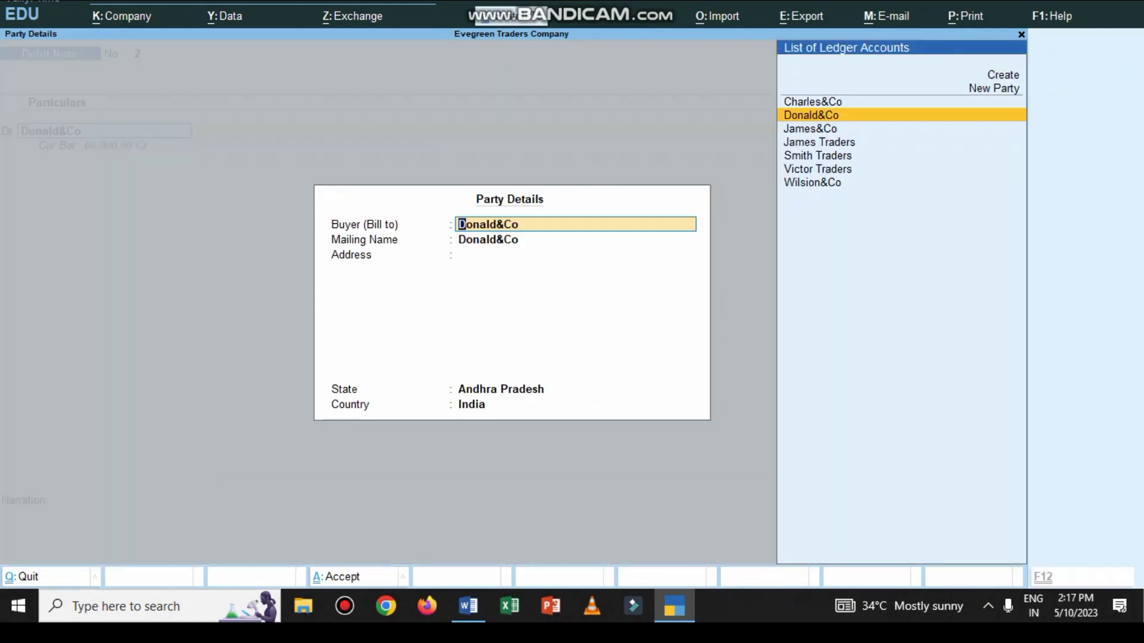
pyautogui.hotkey('ctrl', 'a')
pyautogui.write('25,0')
pyautogui.write('00')
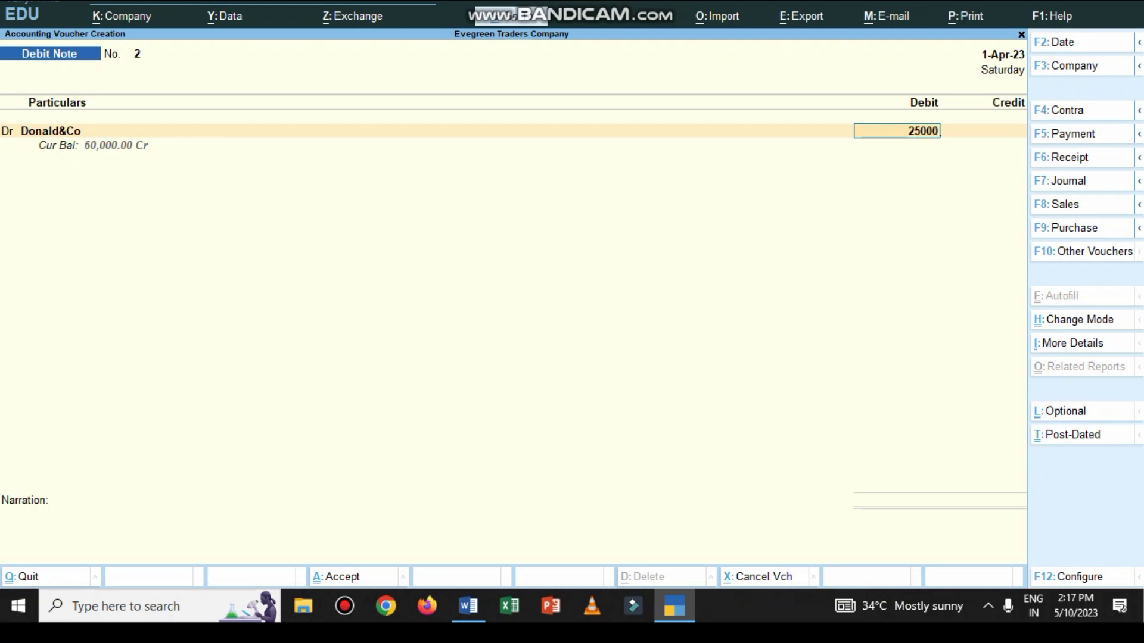
pyautogui.press('Return')
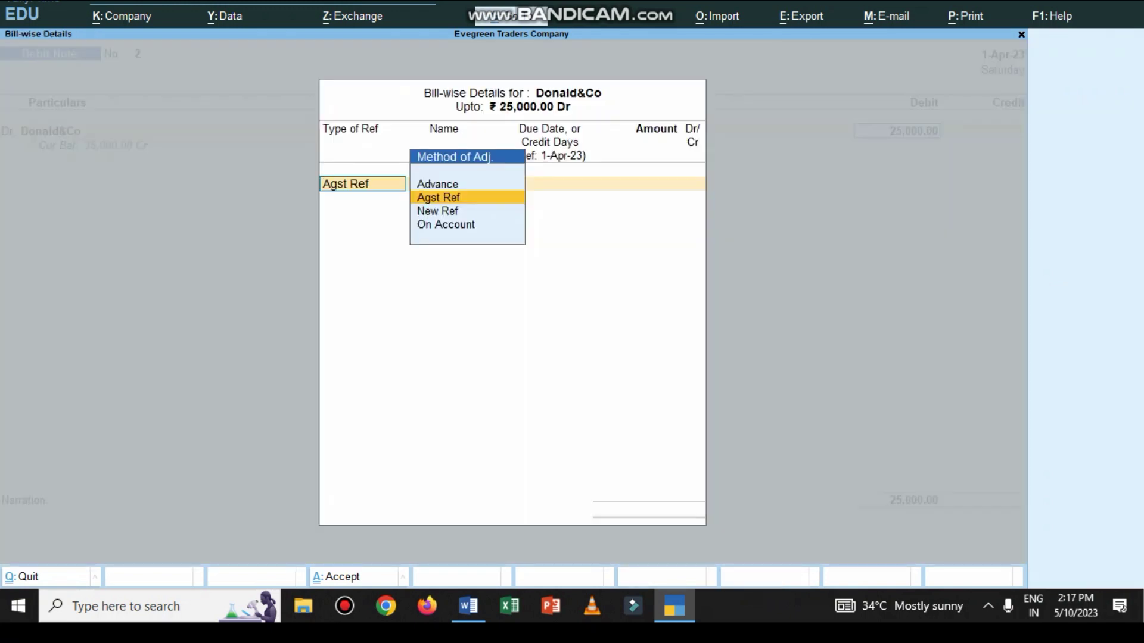
# Adjust the Donald&Co debit against bill reference 325 and credit 25,000 to Purchases Retunes
pyautogui.press('Return')
pyautogui.press('Return')
pyautogui.press('Return')
pyautogui.press('Return')
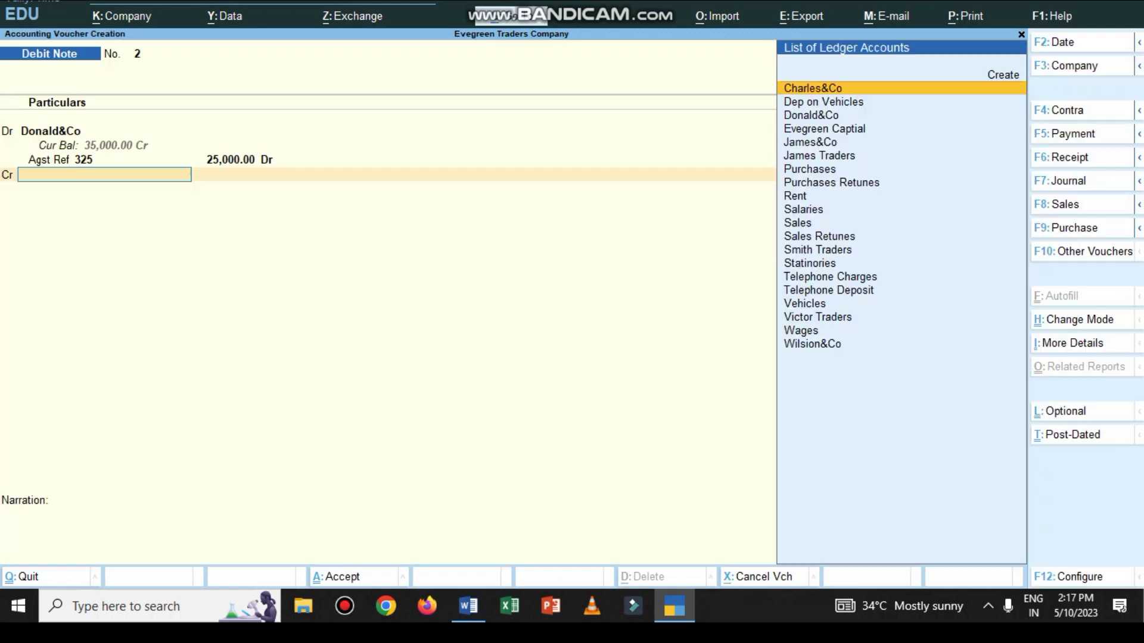
pyautogui.write('pu')
pyautogui.press('Down')
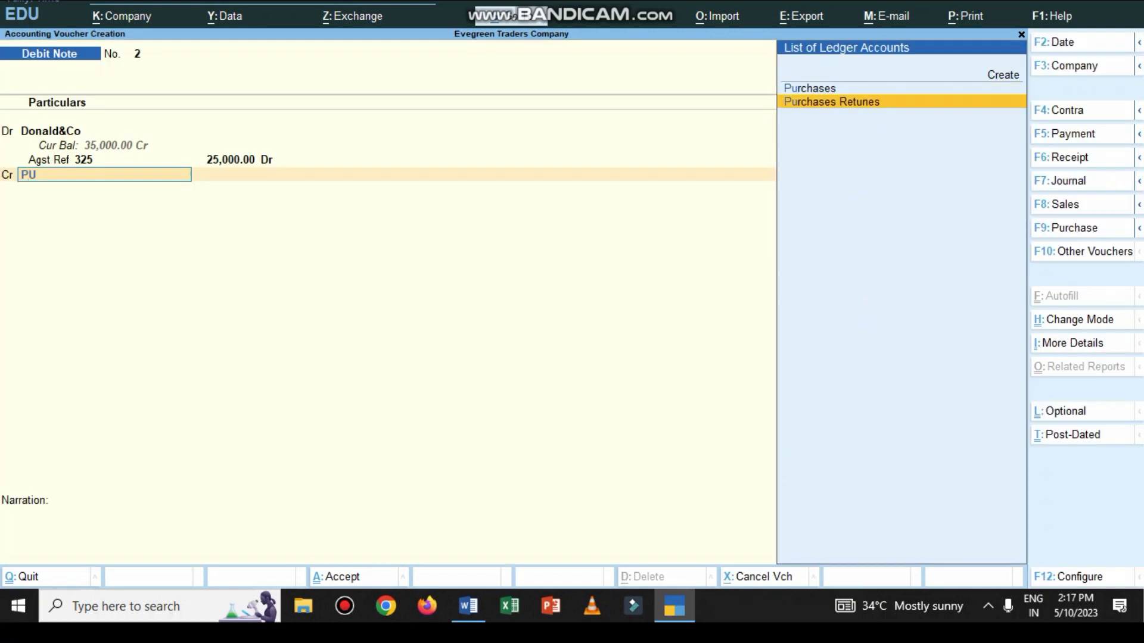
pyautogui.press('Return')
pyautogui.press('Return')
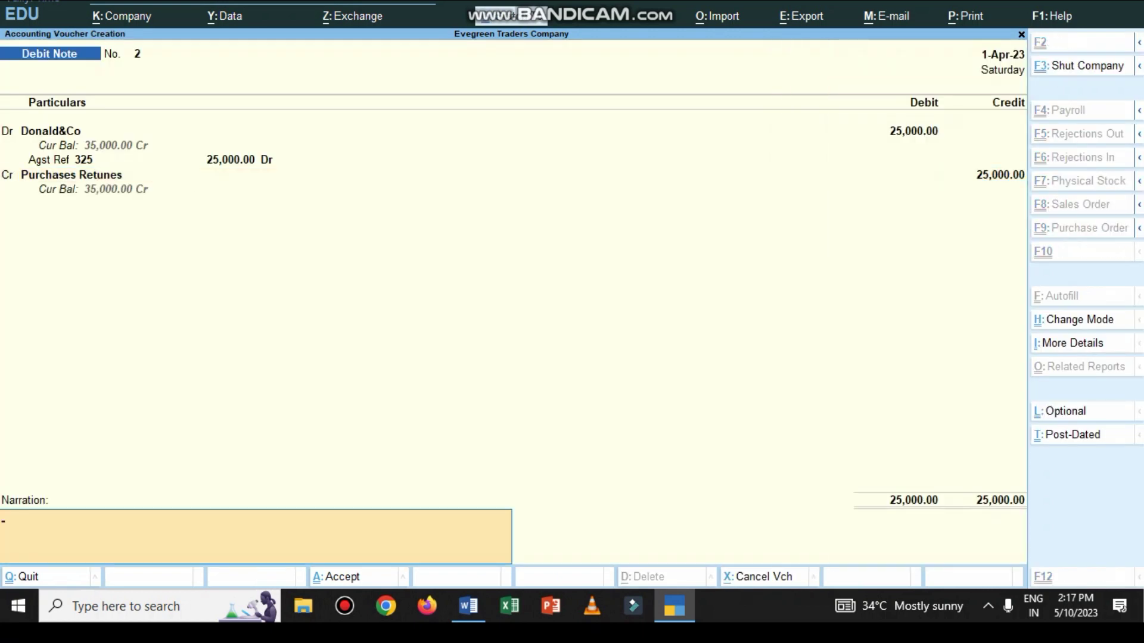
# Reuse the previous narration BEING GOODS RETUNED TO PARTY for the Donald&Co debit note and save the voucher
pyautogui.hotkey('ctrl', 'r')
pyautogui.press('Return')
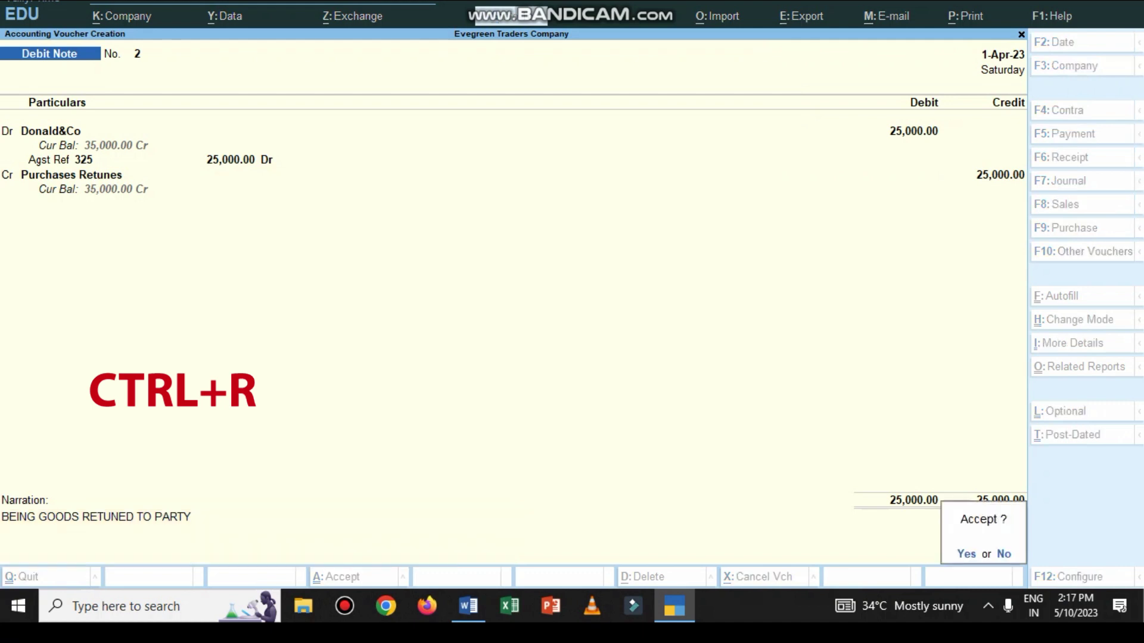
pyautogui.press('Return')
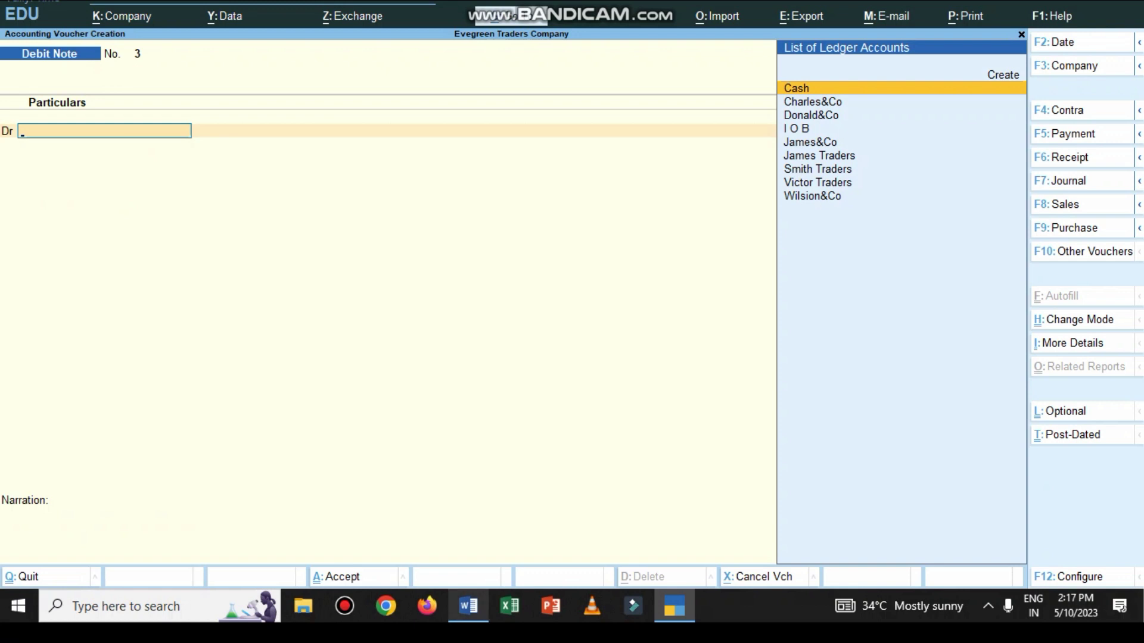
# Switch to the Word transaction list and colour the word PURCHASES in item 8 red
pyautogui.click(469, 606)
pyautogui.scroll(-2, 504, 332)
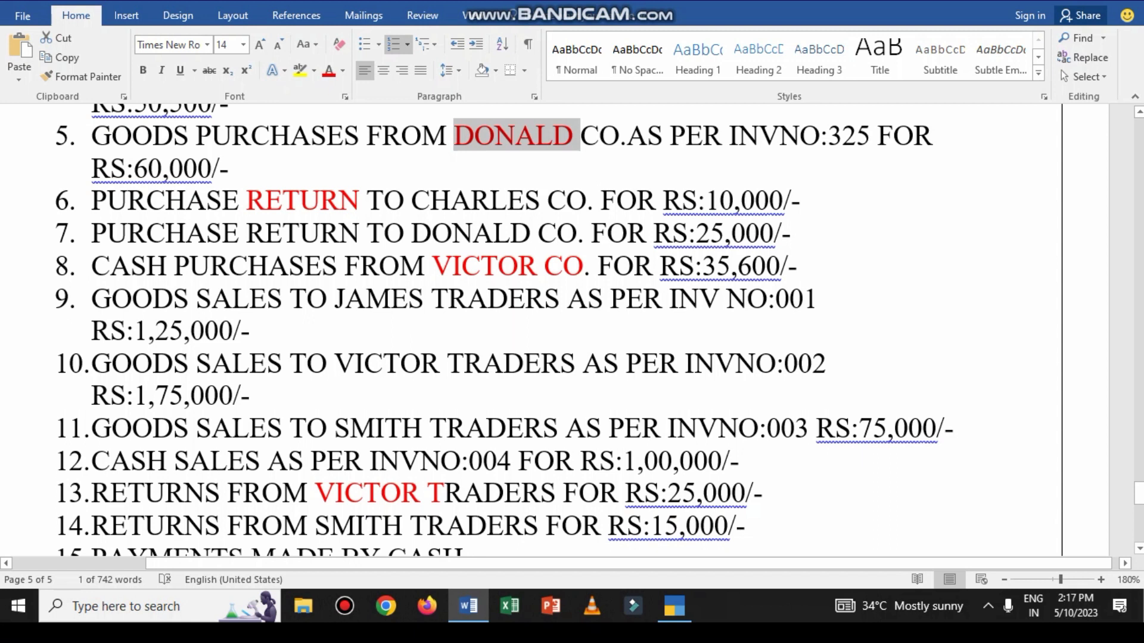
pyautogui.moveTo(174, 265); pyautogui.dragTo(337, 266)
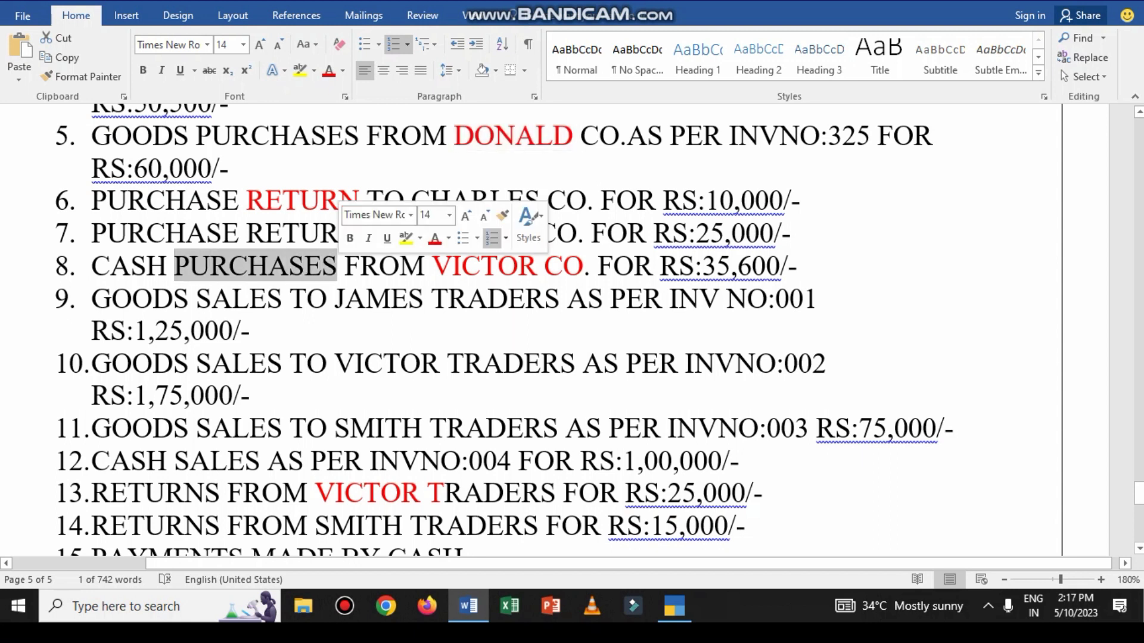
pyautogui.click(435, 239)
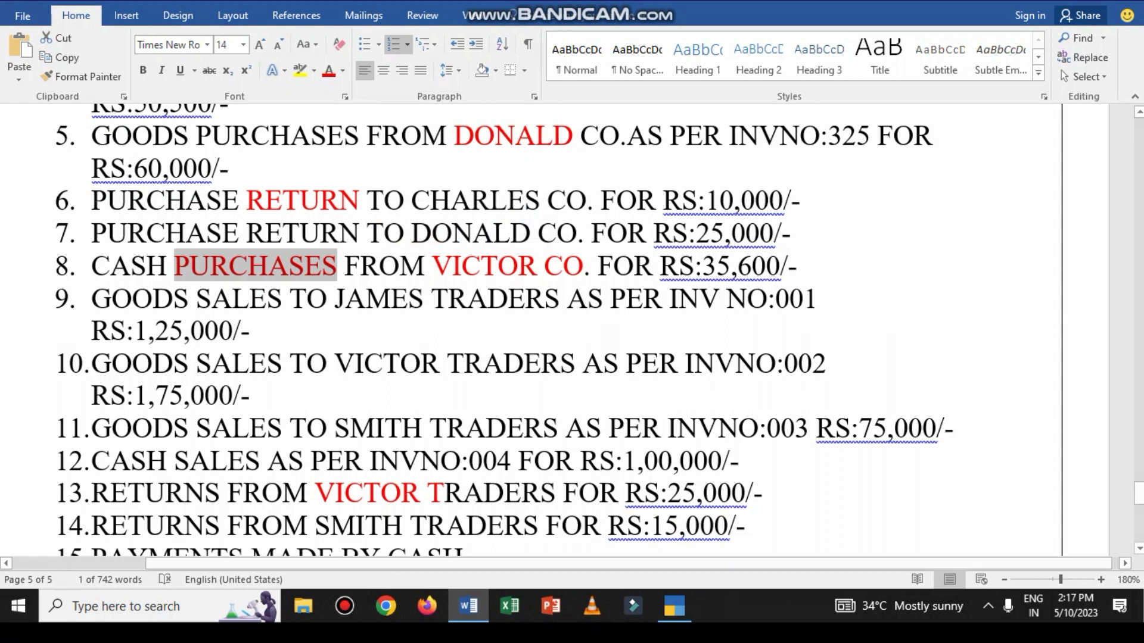
# Switch to Tally and start a purchase voucher in As Voucher mode, leaving the supplier invoice number and date blank
pyautogui.moveTo(469, 606)
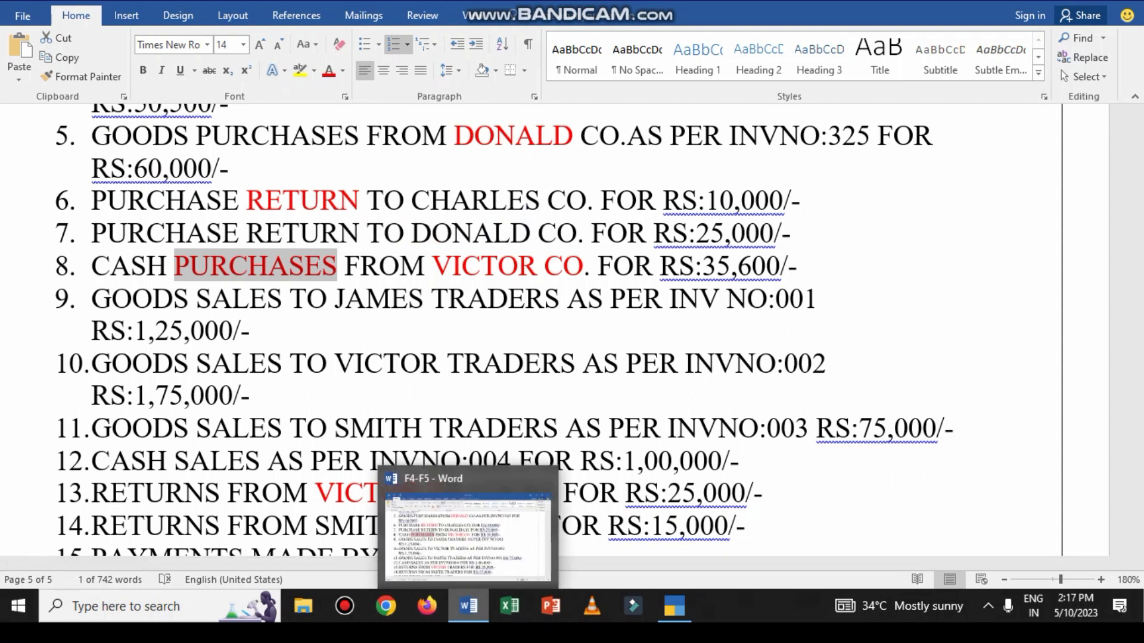
pyautogui.hotkey('alt', 'Tab')
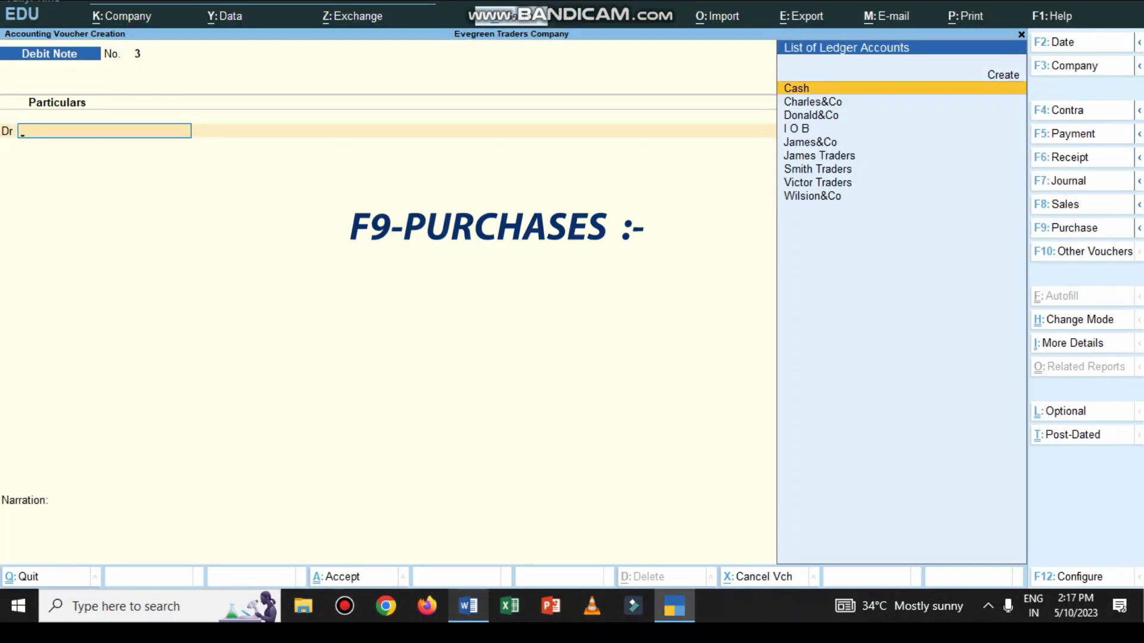
pyautogui.press('F9')
pyautogui.hotkey('ctrl', 'h')
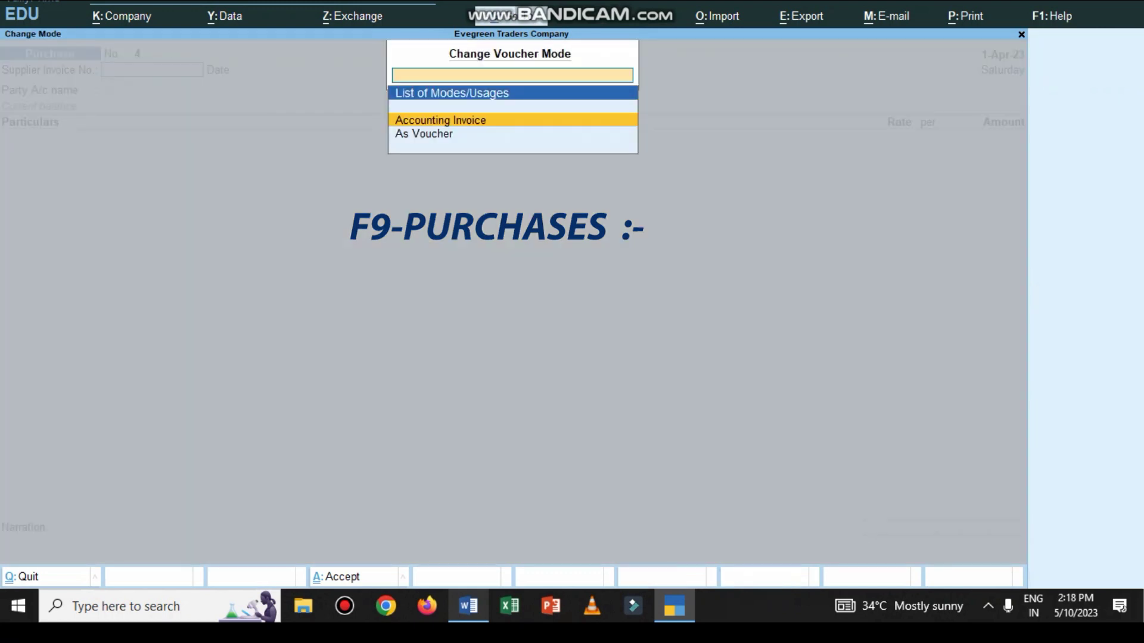
pyautogui.press('Down')
pyautogui.press('Return')
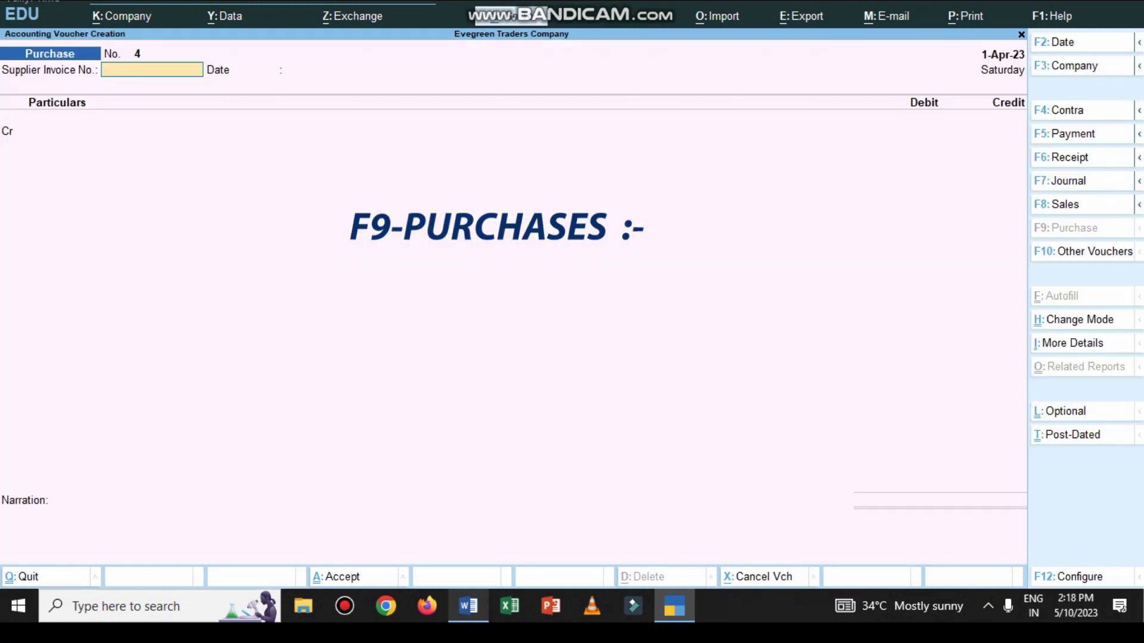
pyautogui.press('Return')
pyautogui.press('Return')
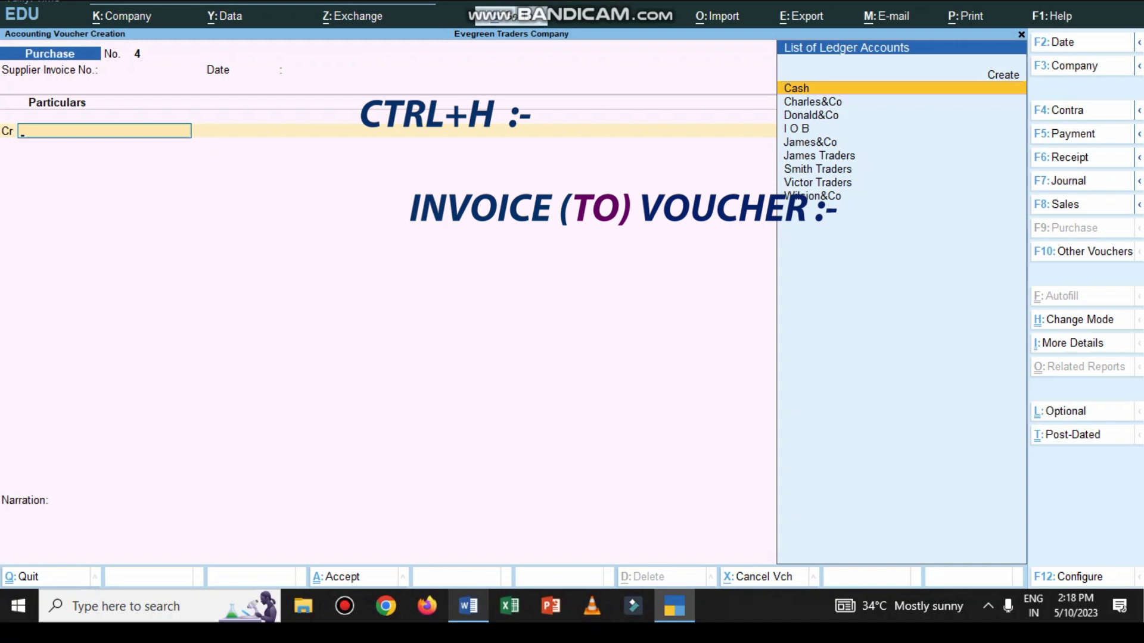
# Credit Cash with 35,600 as in item 8 of the Word list and debit the same amount to Purchases
pyautogui.press('Return')
pyautogui.press('Escape')
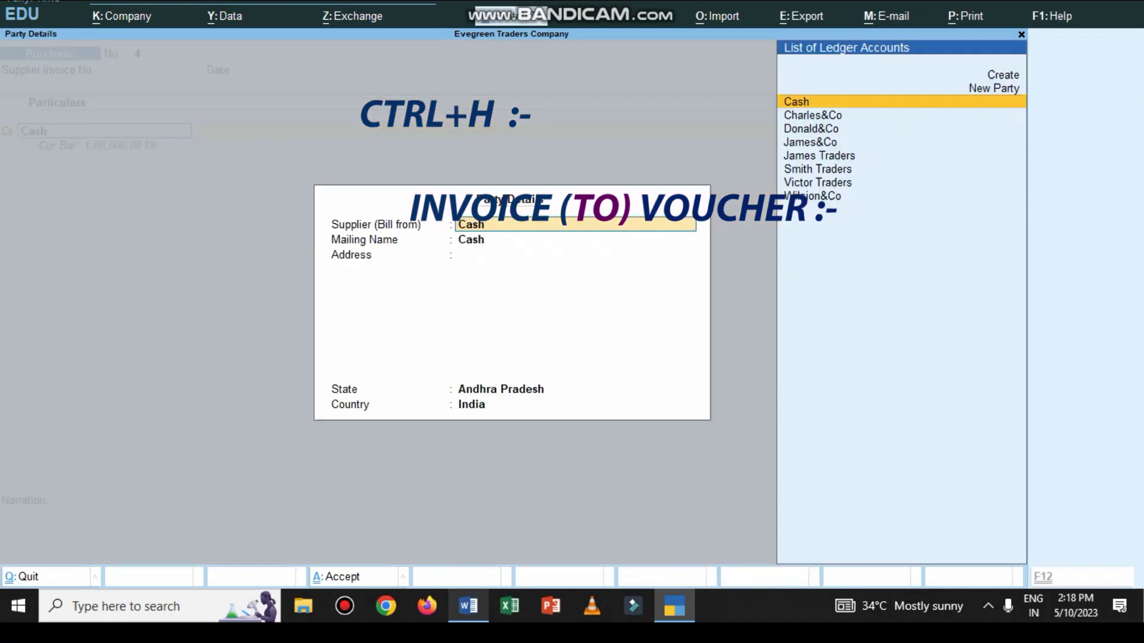
pyautogui.press('Escape')
pyautogui.hotkey('alt', 'Tab')
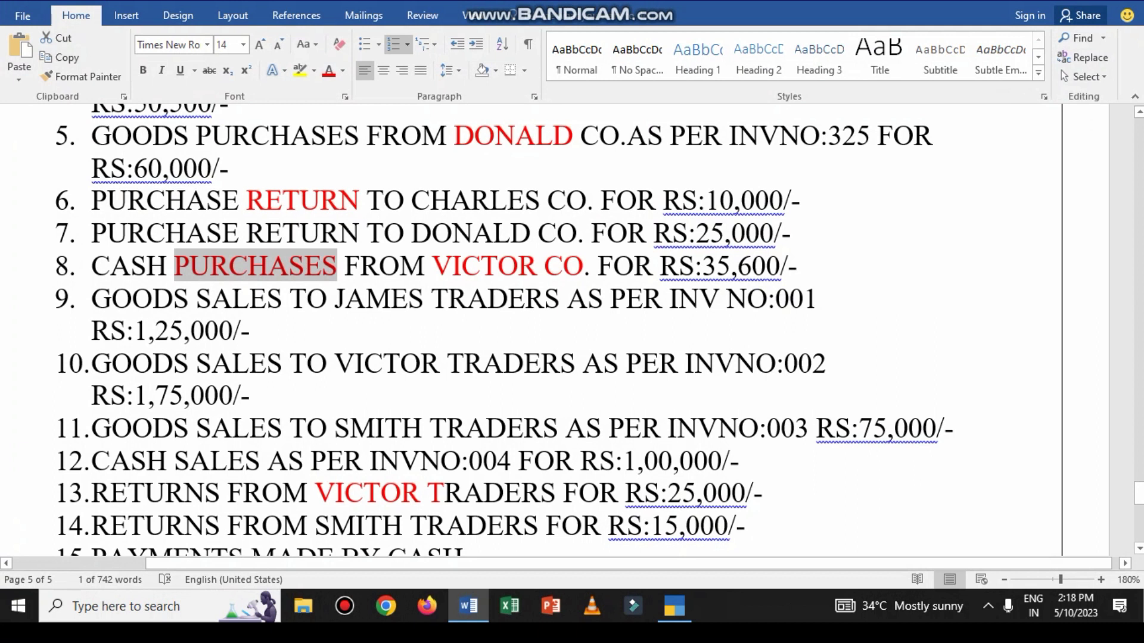
pyautogui.hotkey('alt', 'Tab')
pyautogui.write('35600')
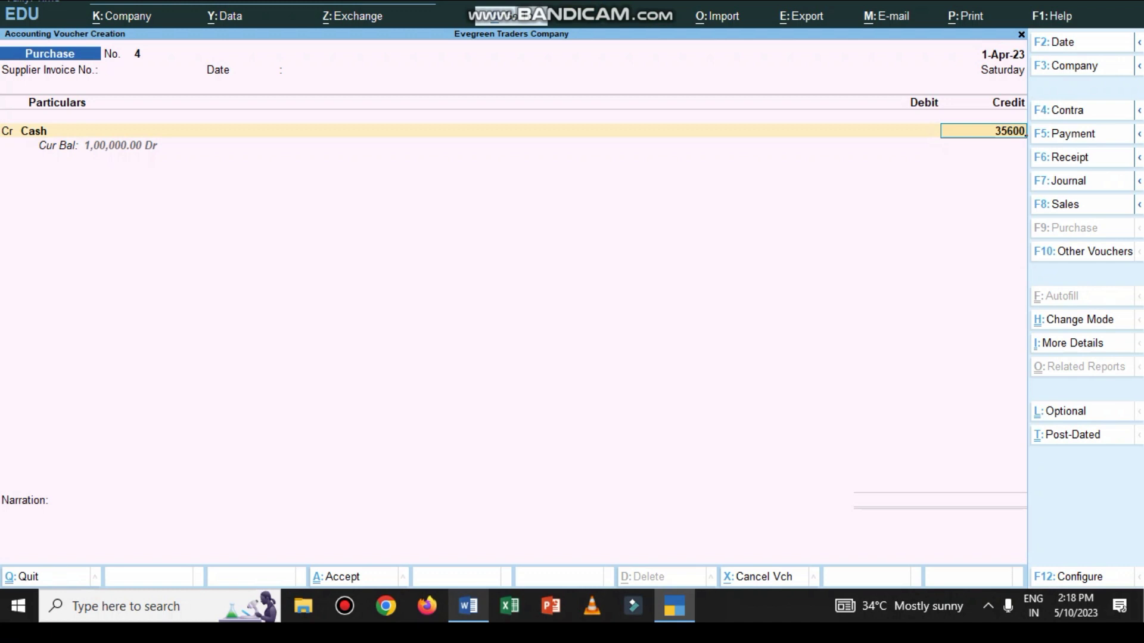
pyautogui.press('Return')
pyautogui.press('Return')
pyautogui.press('Return')
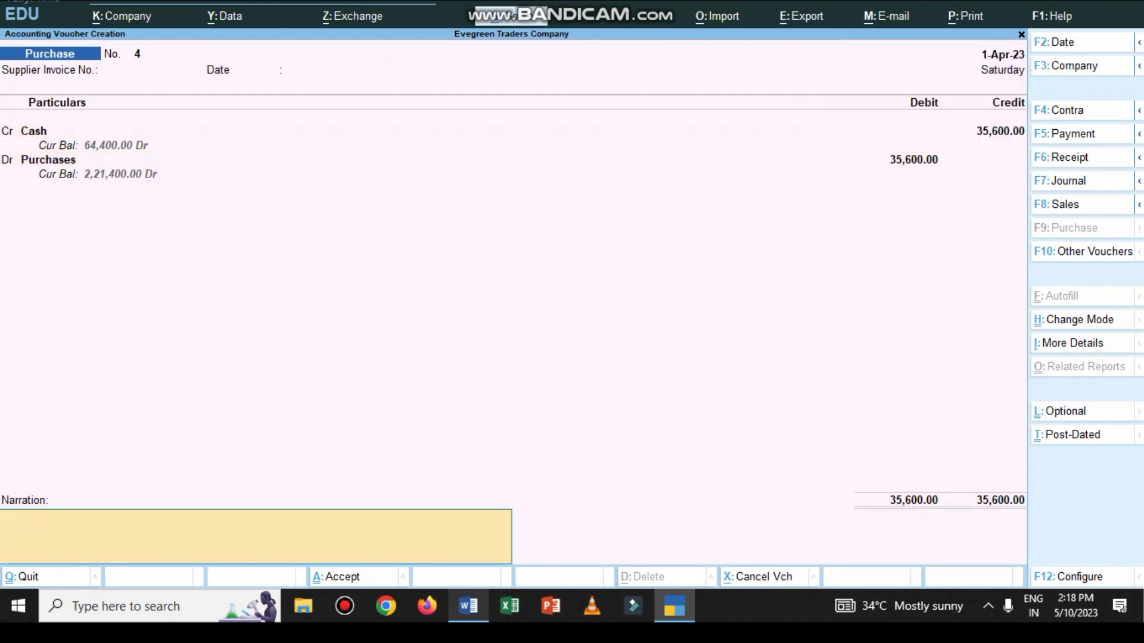
# Enter the narration BEING GOODS PURCHASED FROM PARTY AND CASH PAID TO THE SAME and save the cash purchase voucher
pyautogui.write('BEING GOODS PURCHASE')
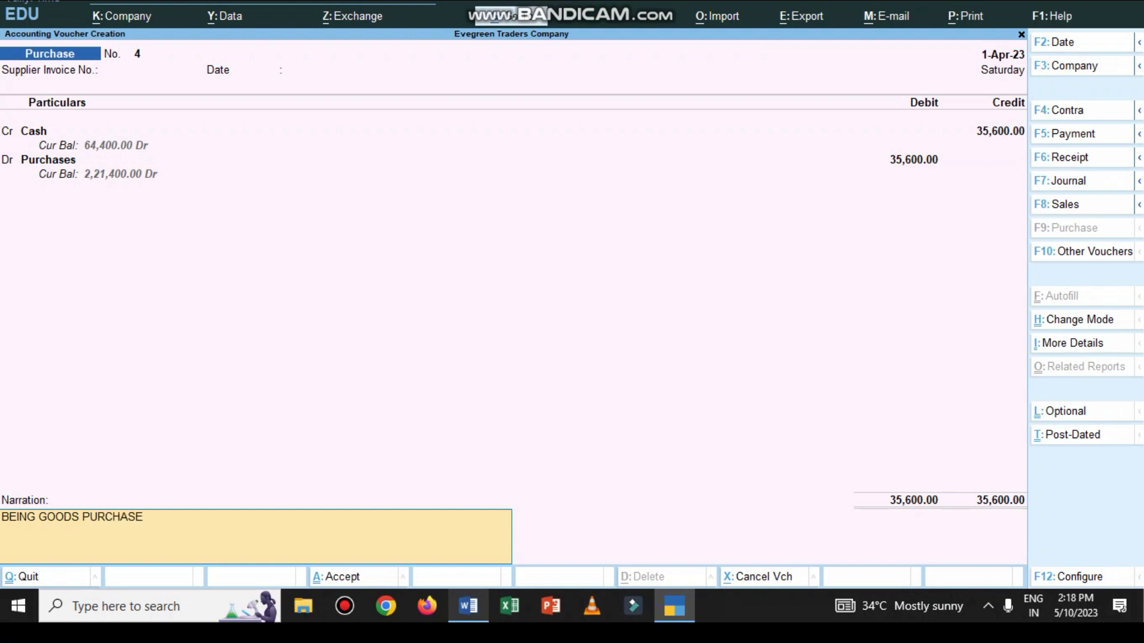
pyautogui.write('D FROM PARTY AND CSH [')
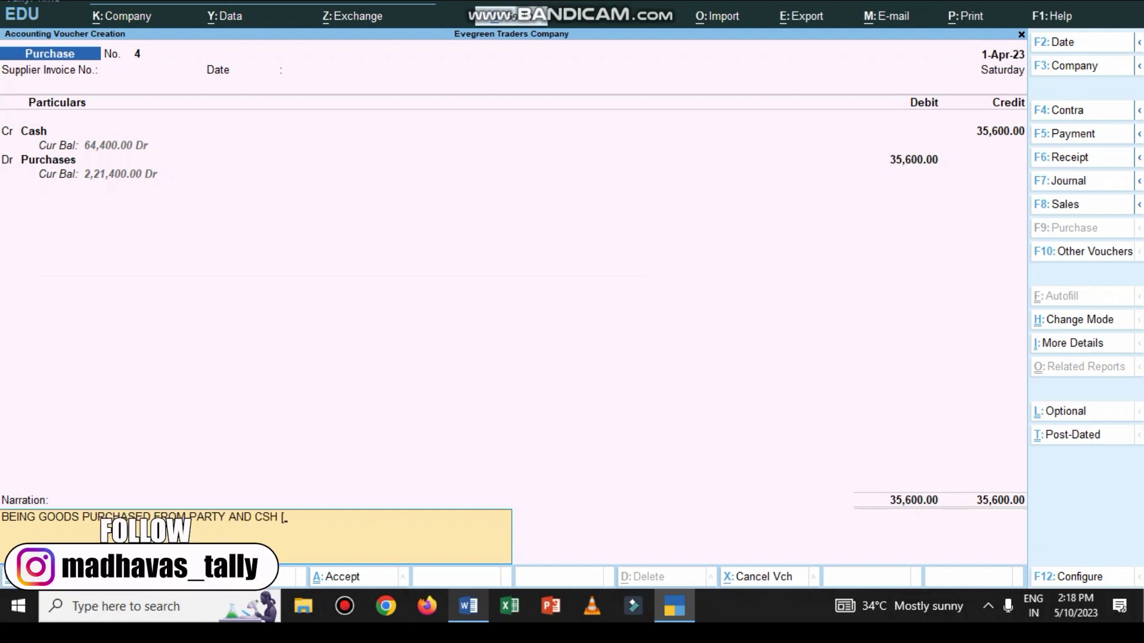
pyautogui.press('BackSpace')
pyautogui.press('BackSpace')
pyautogui.write('ASH P')
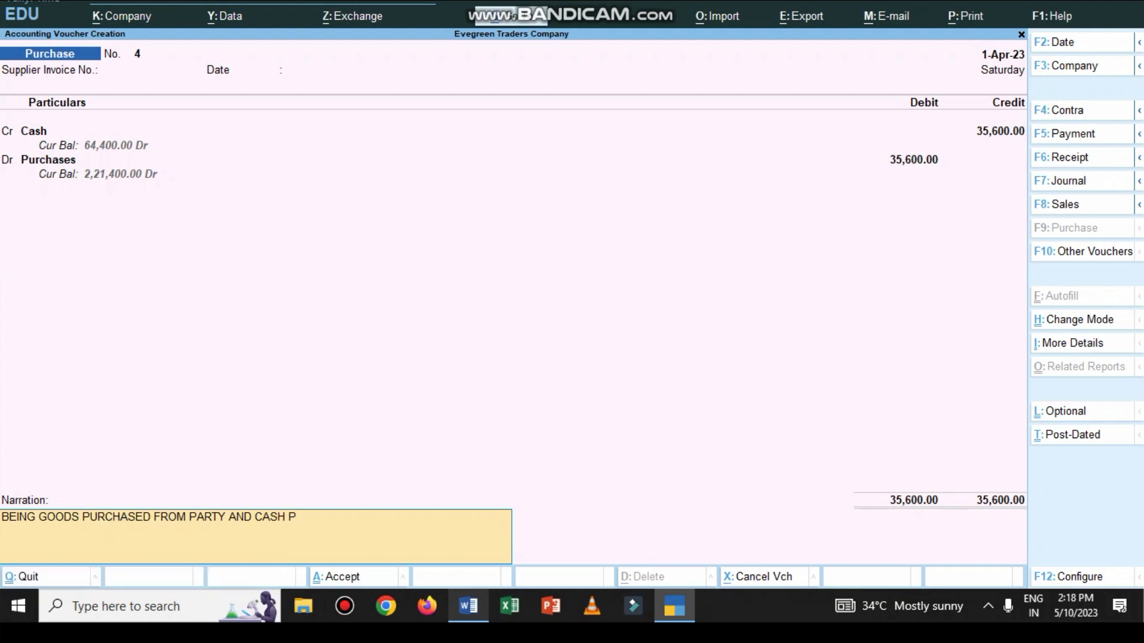
pyautogui.write('AID TO THE SAME')
pyautogui.press('Return')
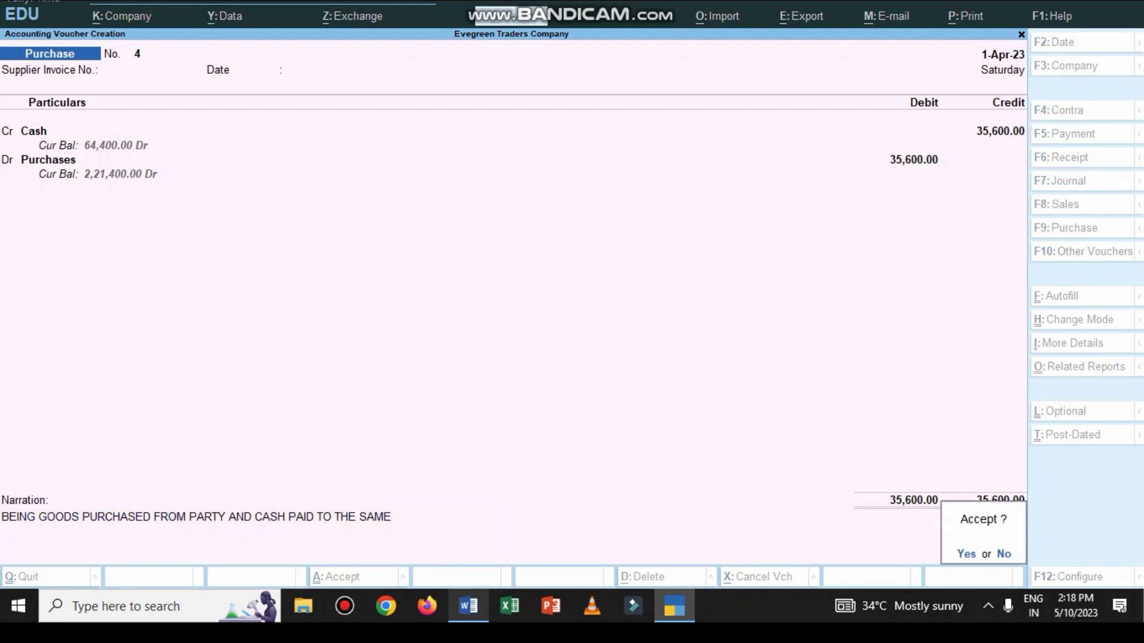
pyautogui.press('y')
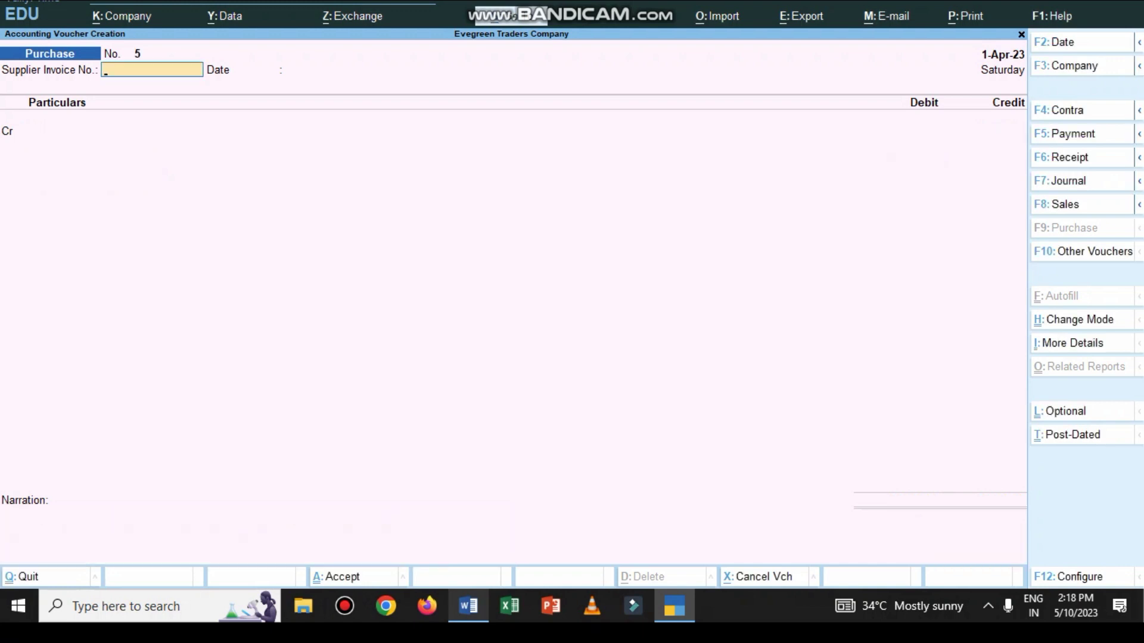
# Check item 9 in the Word transaction list, return to Tally and start a sales voucher in As Voucher mode
pyautogui.hotkey('alt', 'Tab')
pyautogui.scroll(-3, 572, 328)
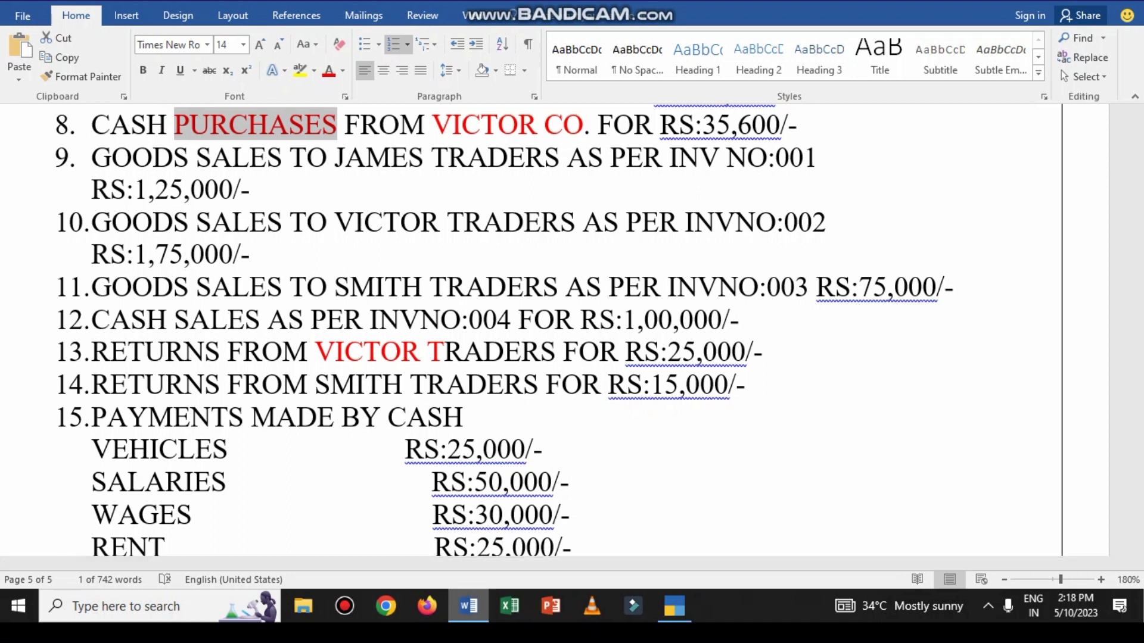
pyautogui.hotkey('alt', 'Tab')
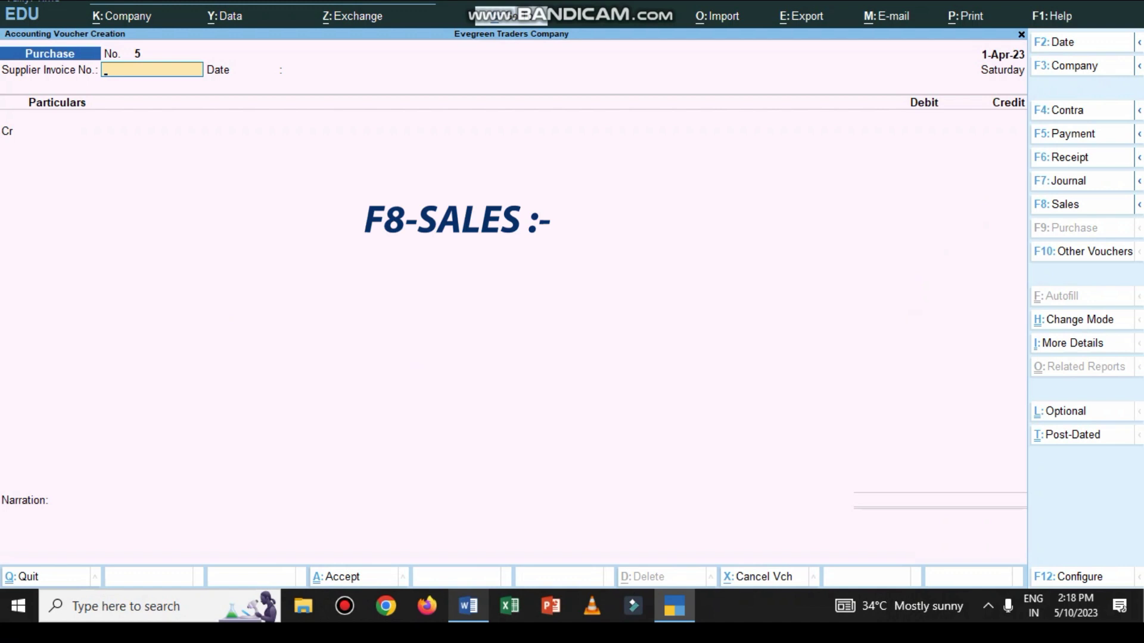
pyautogui.press('F8')
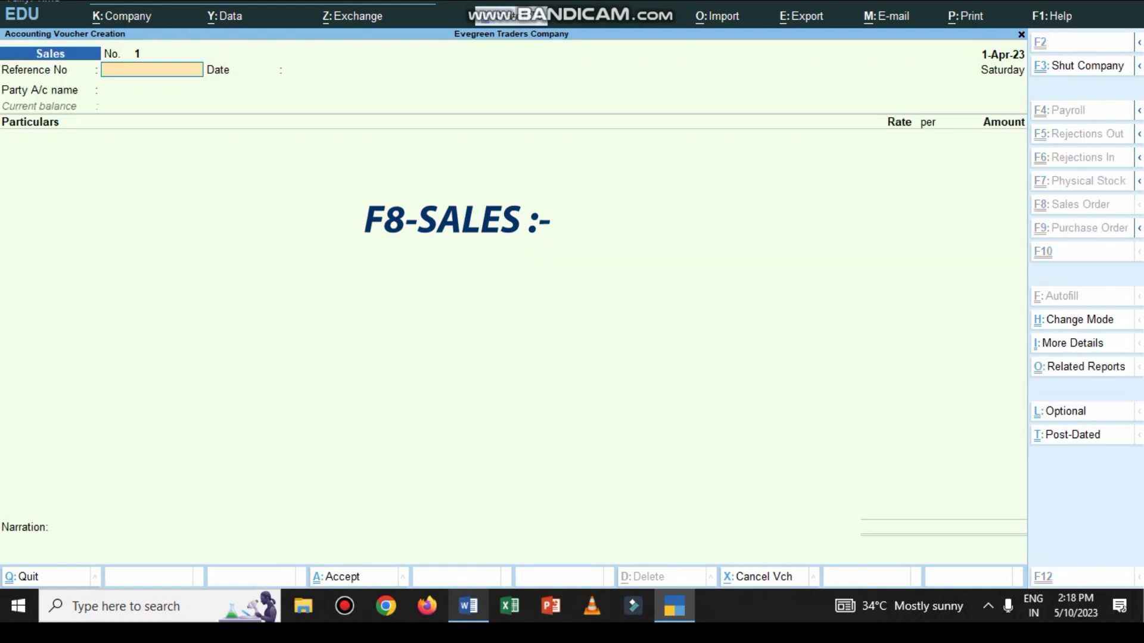
pyautogui.hotkey('ctrl', 'h')
pyautogui.press('Down')
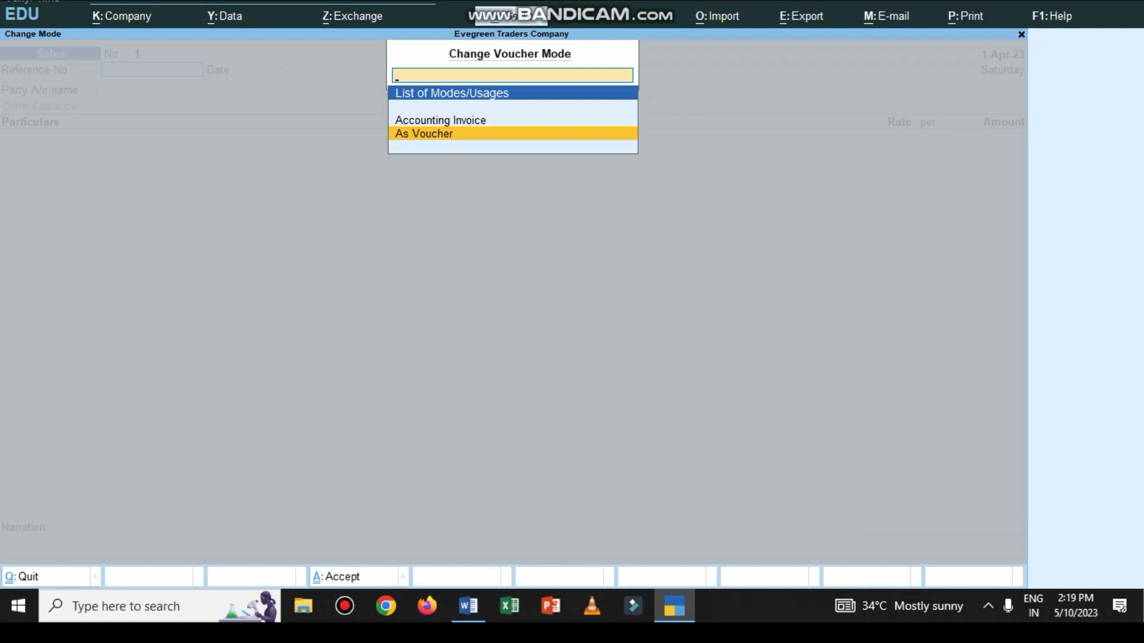
pyautogui.press('Return')
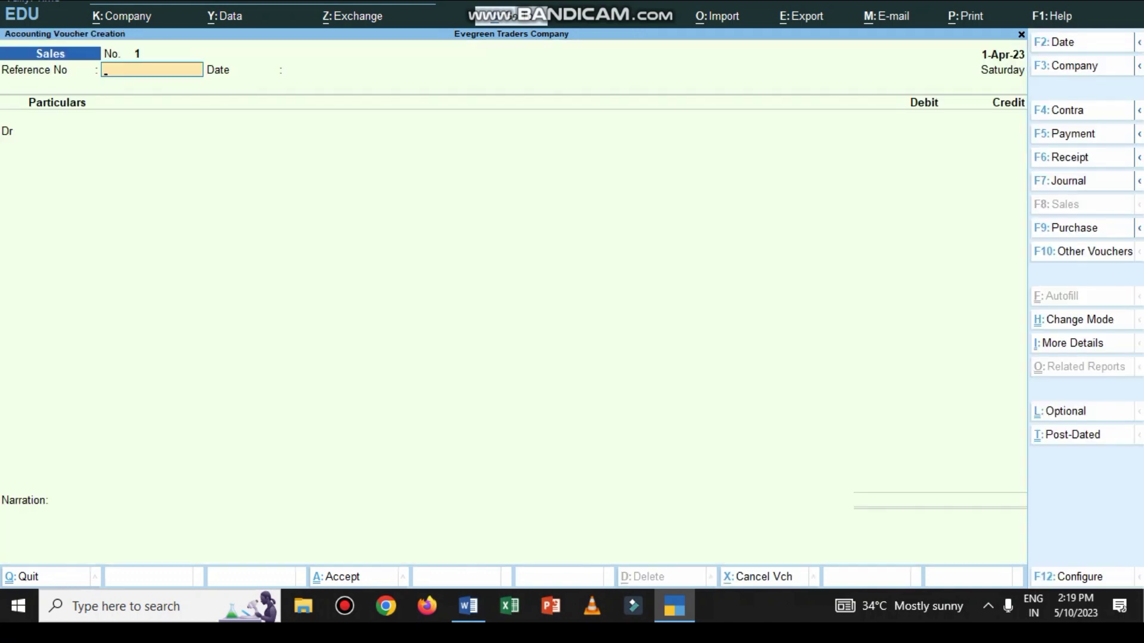
# Give the sales voucher reference number 001 and keep 1-Apr-23 as the reference date
pyautogui.write('001')
pyautogui.press('Return')
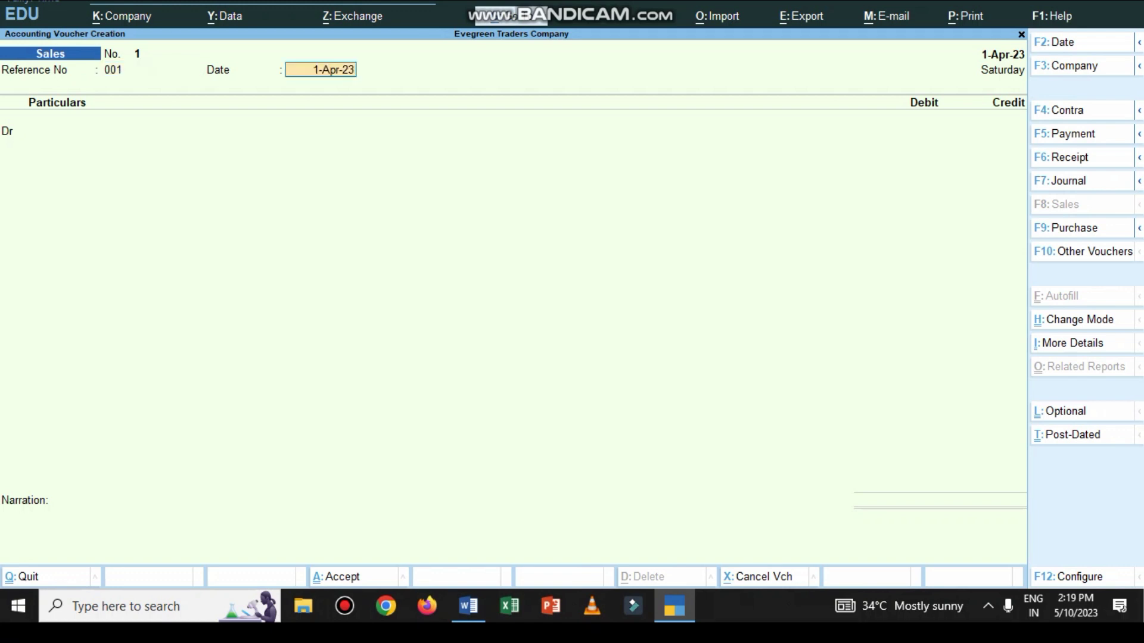
pyautogui.press('Return')
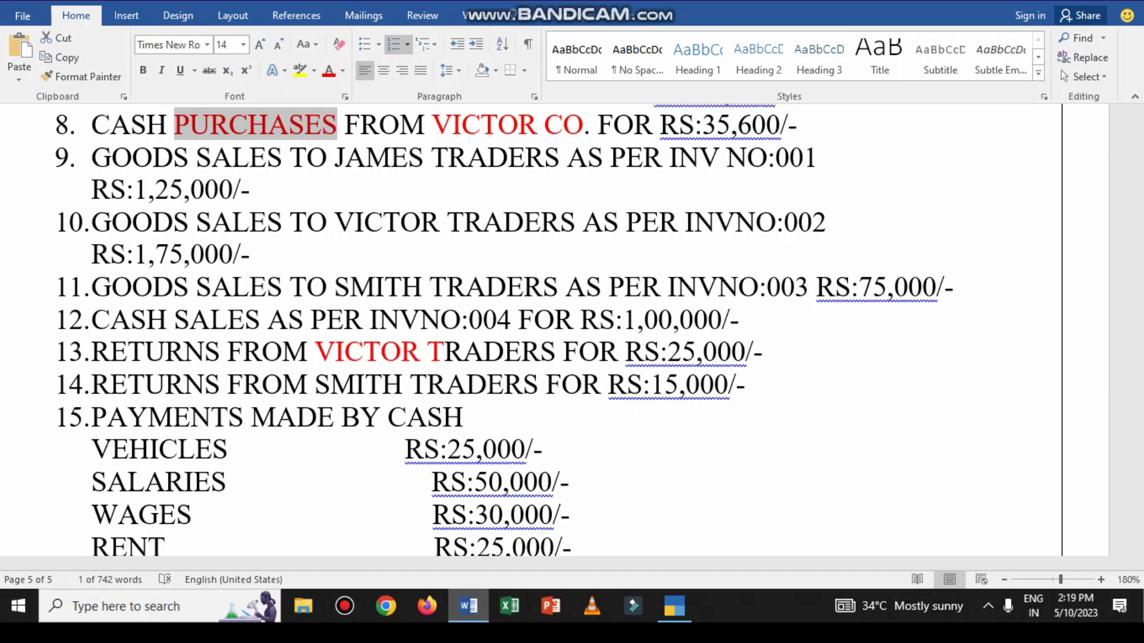
# Check item 9 in Word and debit James Traders with 1,25,000 in Tally, leaving the dispatch and order details blank
pyautogui.click(469, 606)
pyautogui.write('j')
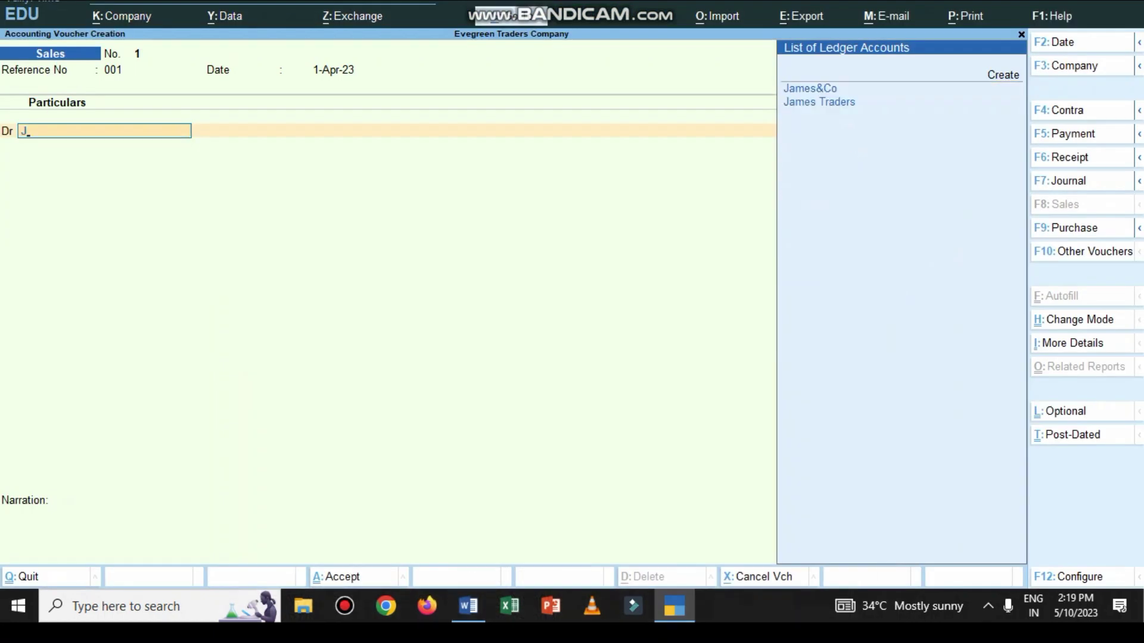
pyautogui.press('Down')
pyautogui.press('Return')
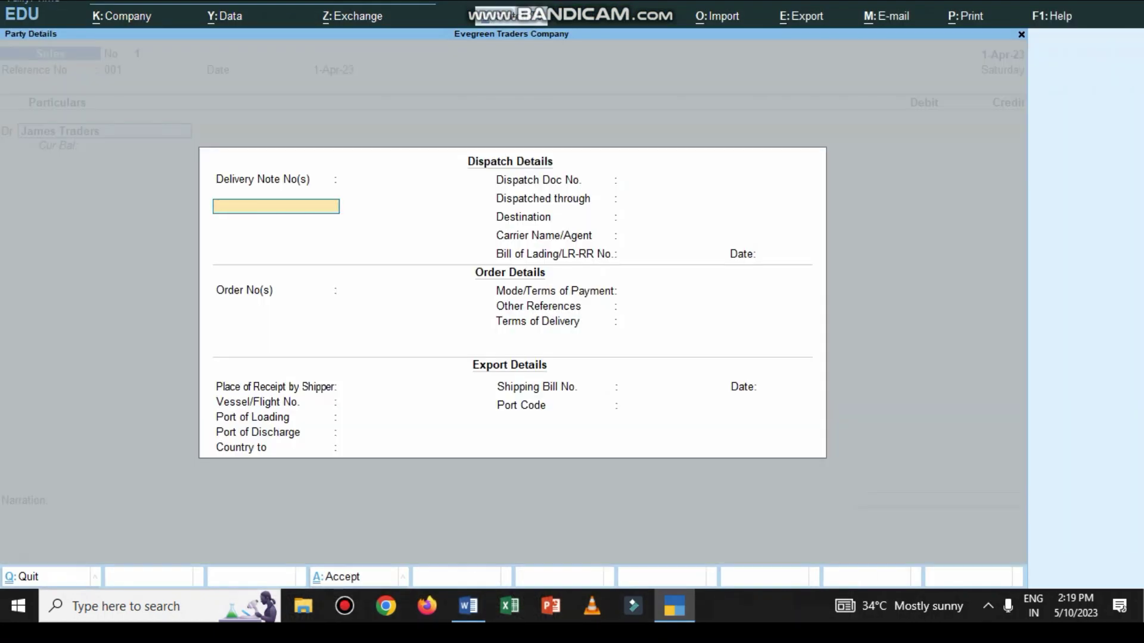
pyautogui.press('Escape')
pyautogui.hotkey('ctrl', 'a')
pyautogui.write('125000')
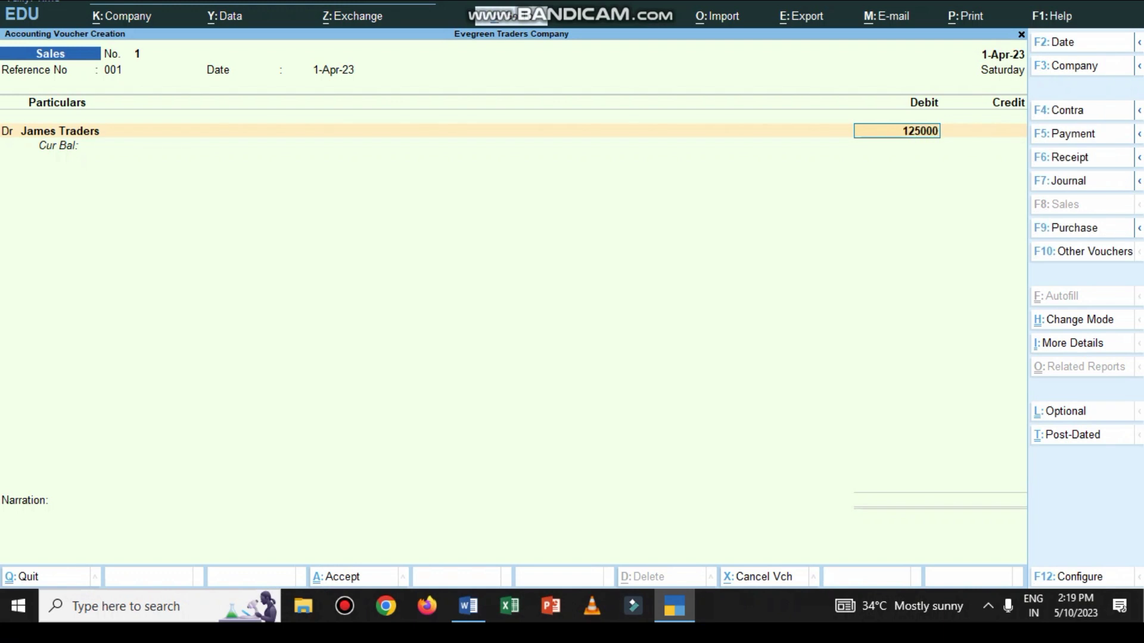
pyautogui.press('Return')
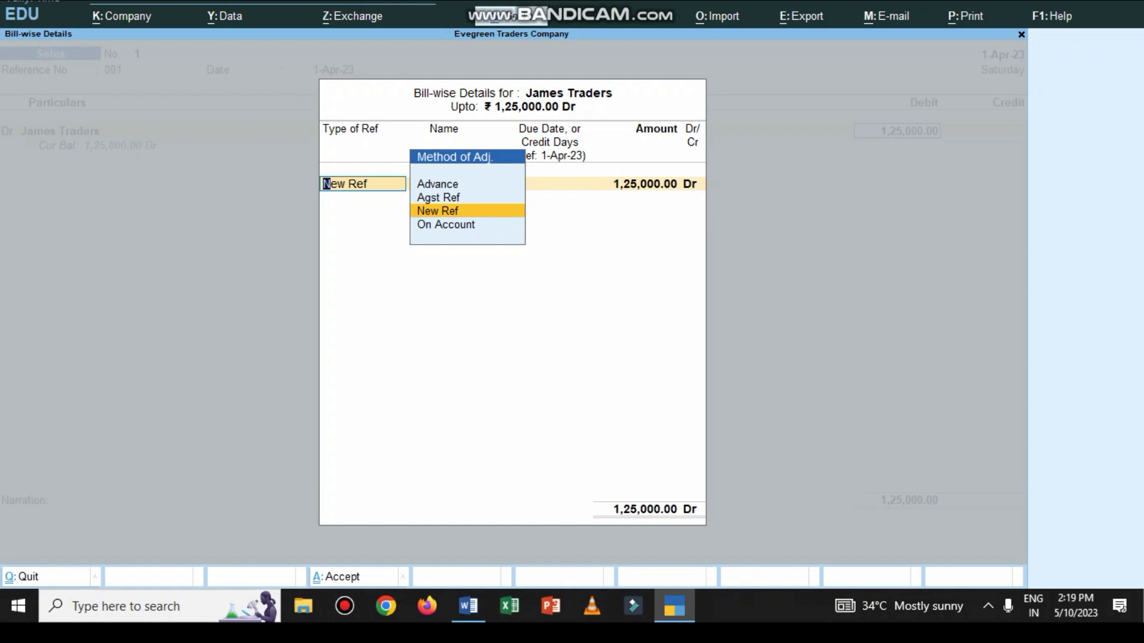
# Allocate the James Traders amount to New Ref 1 without a due date and credit Sales with 1,25,000
pyautogui.press('Return')
pyautogui.press('Return')
pyautogui.press('Return')
pyautogui.press('Return')
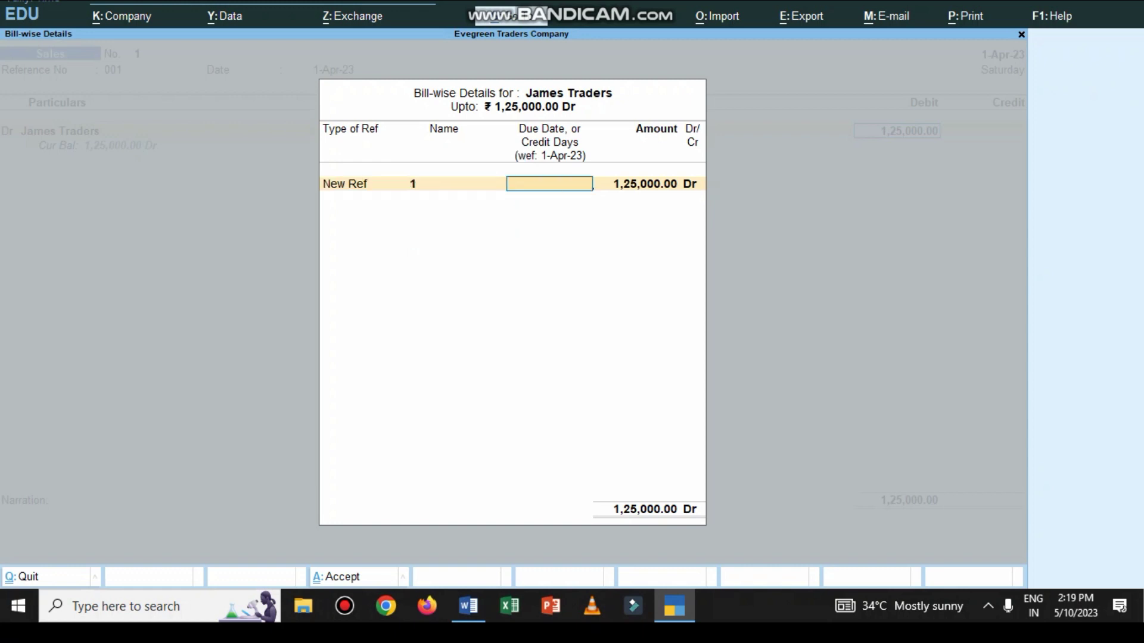
pyautogui.press('Return')
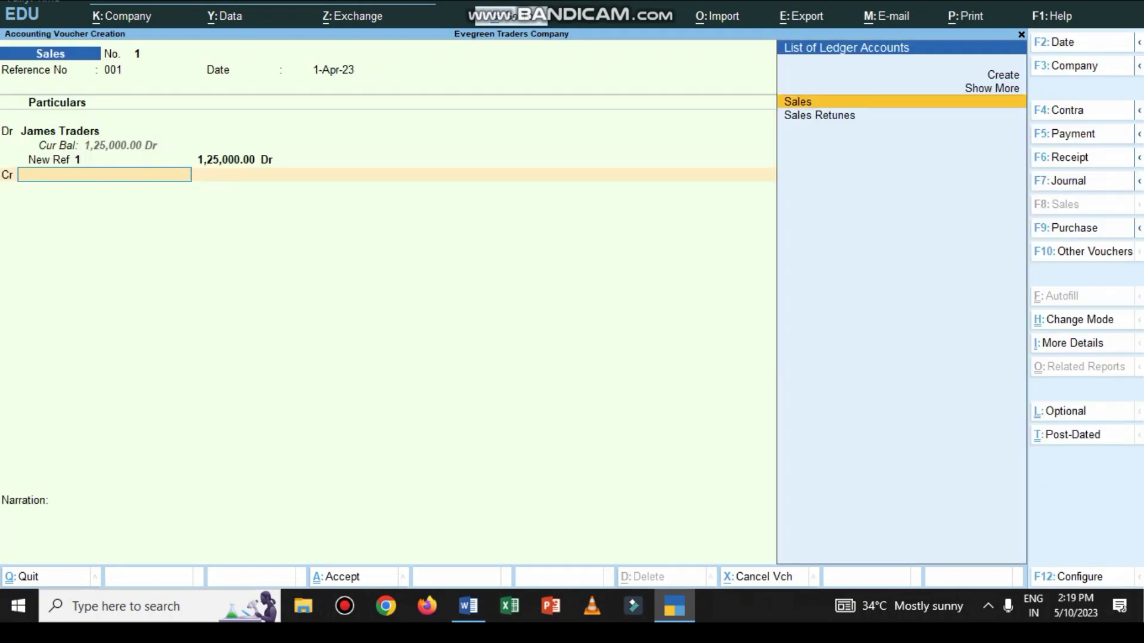
pyautogui.press('Return')
pyautogui.press('Return')
# Enter the narration BEING GOODS SOLD TO PARTY and save the James Traders sales voucher
pyautogui.write('BEING')
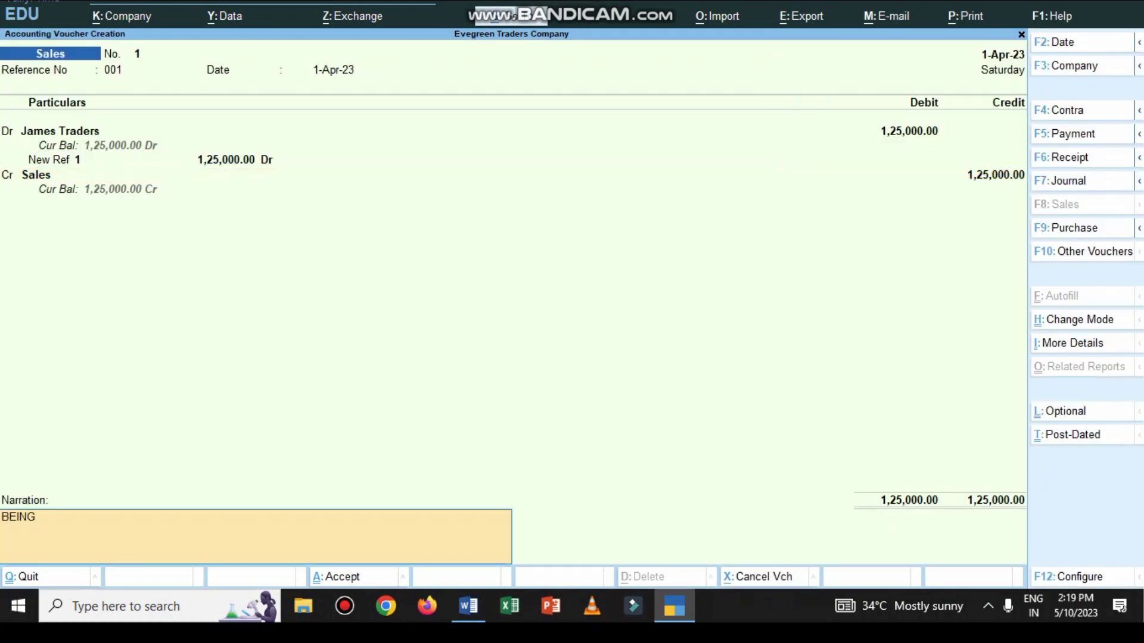
pyautogui.write(' GOODS SOLD TO PA')
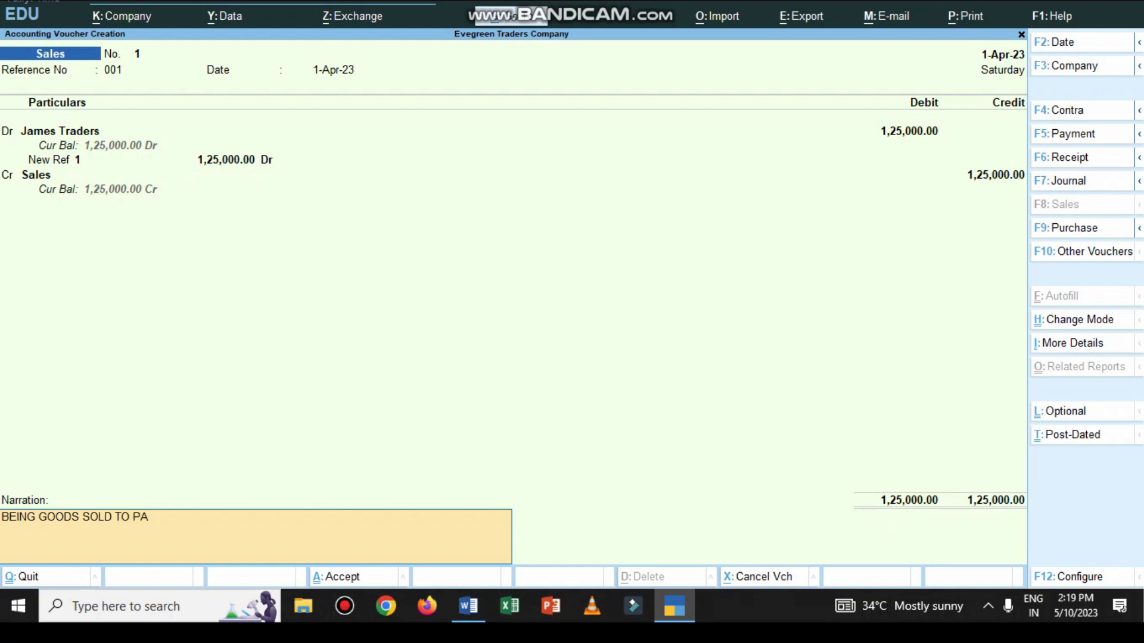
pyautogui.write('RTY')
pyautogui.press('Return')
pyautogui.press('Return')
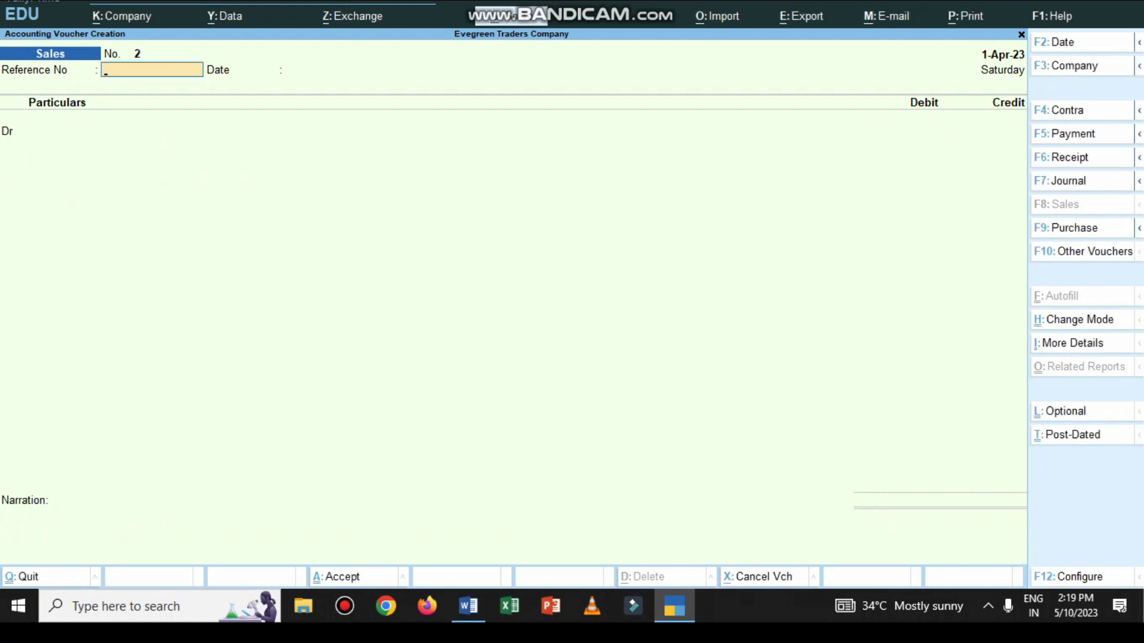
# Check item 10 in the Word list and give the new Tally sales voucher reference number 002 dated 1-Apr-23
pyautogui.click(468, 606)
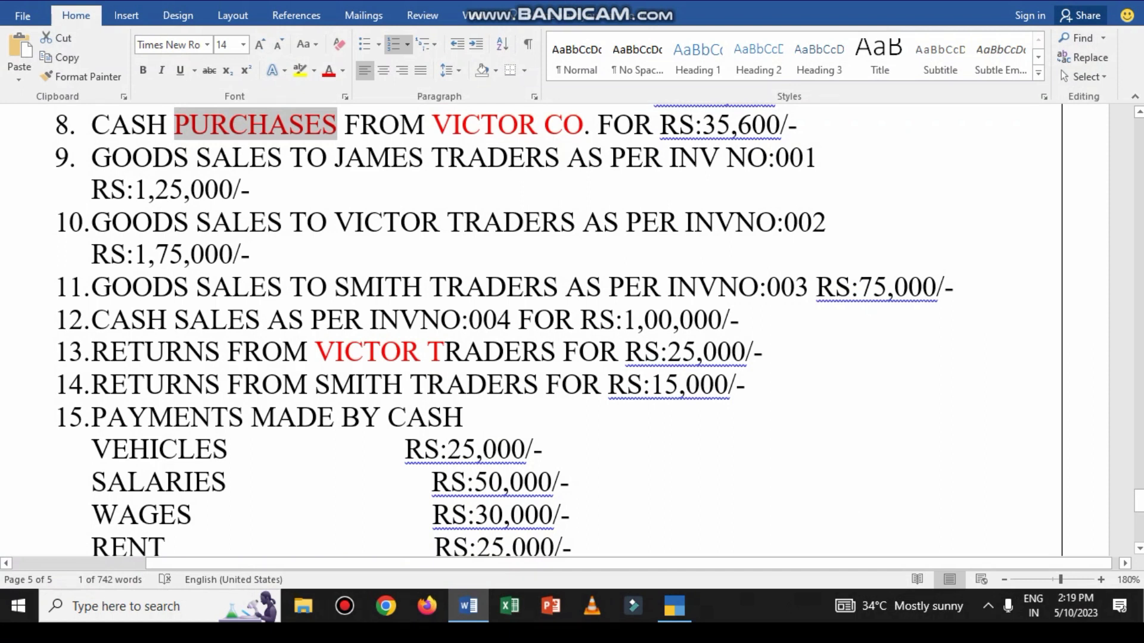
pyautogui.click(468, 606)
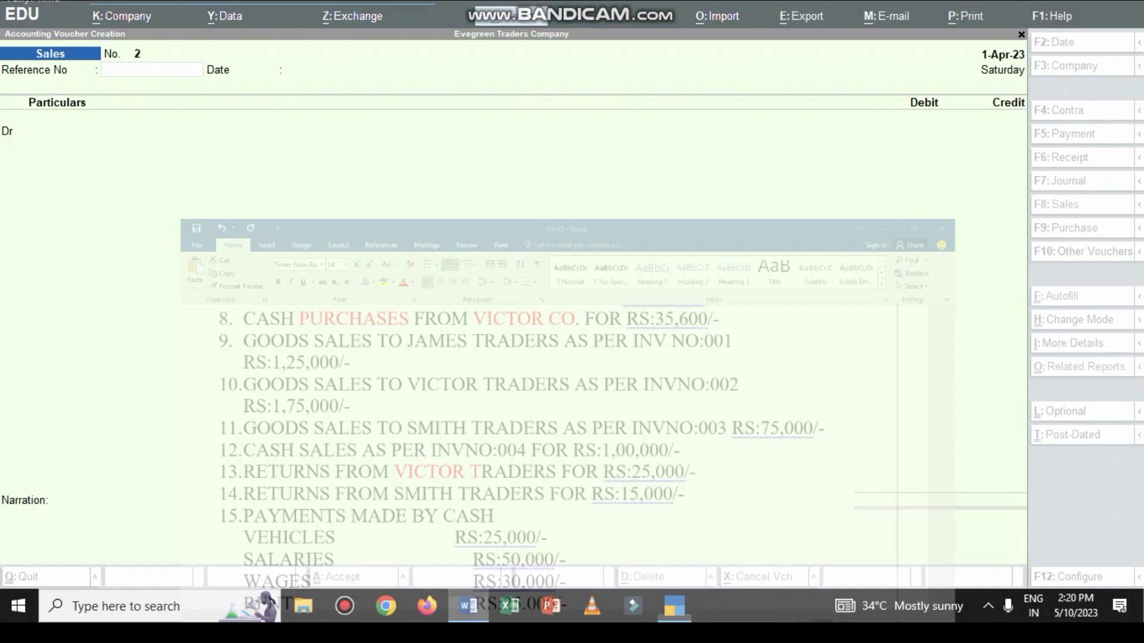
pyautogui.write('002')
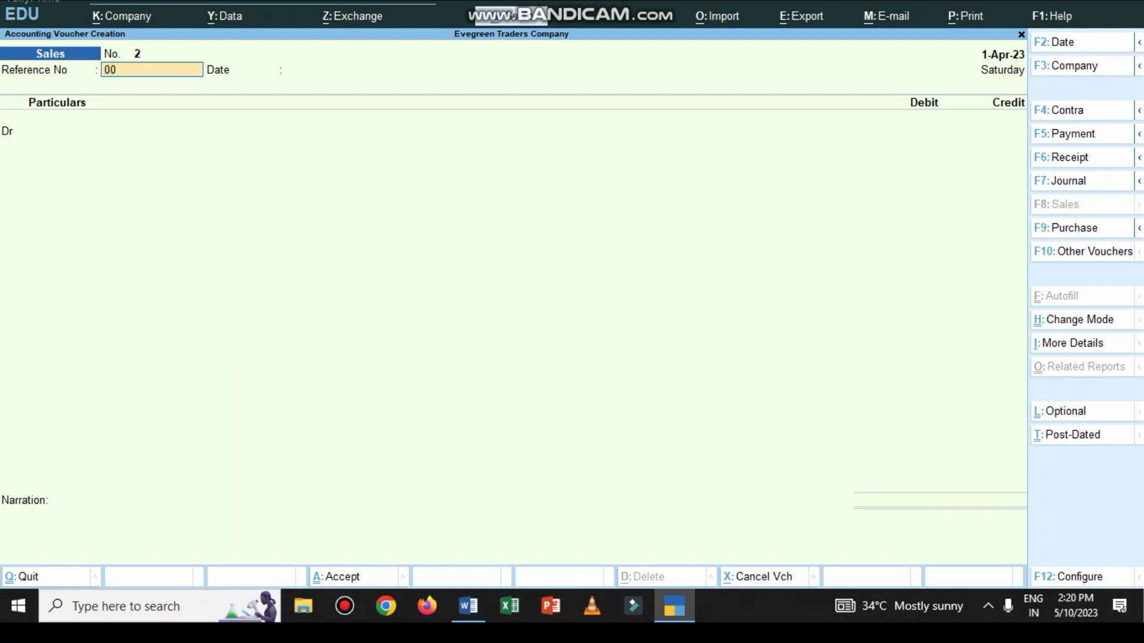
pyautogui.press('Return')
pyautogui.press('Return')
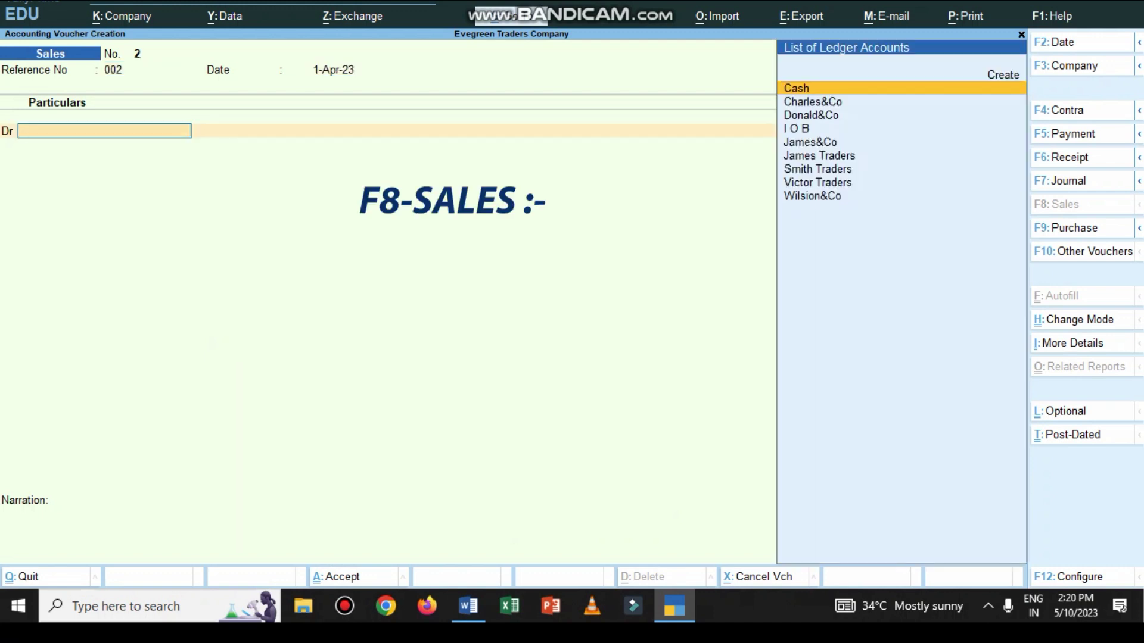
# Debit Victor Traders with 1,75,000 as in item 10 of the Word list, accepting the dispatch and party details unchanged
pyautogui.write('v')
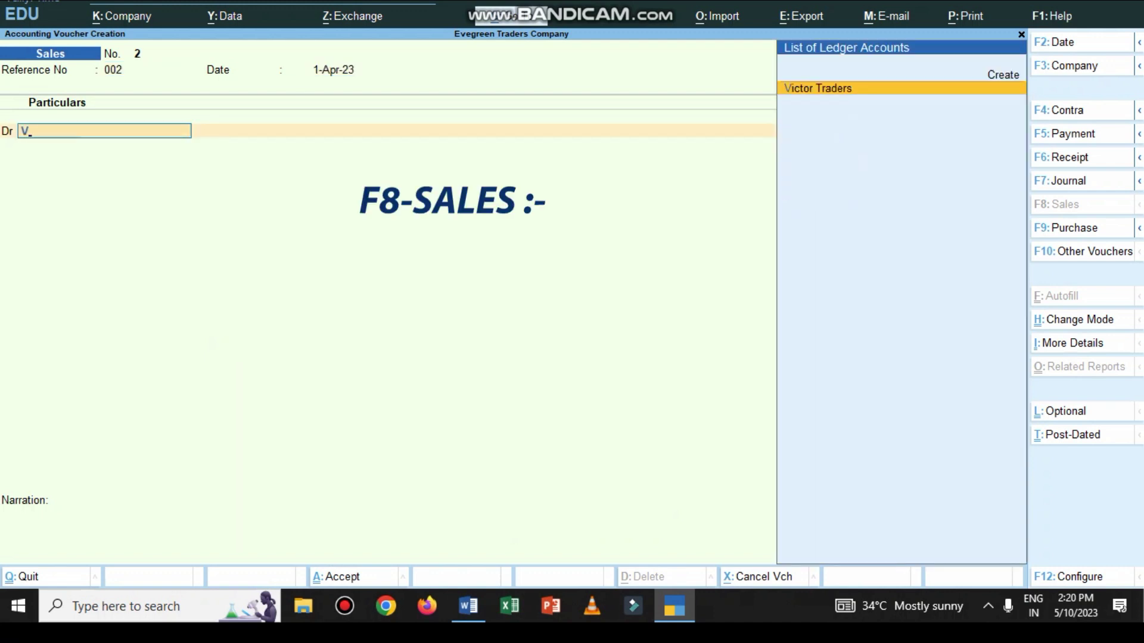
pyautogui.press('Return')
pyautogui.hotkey('ctrl', 'a')
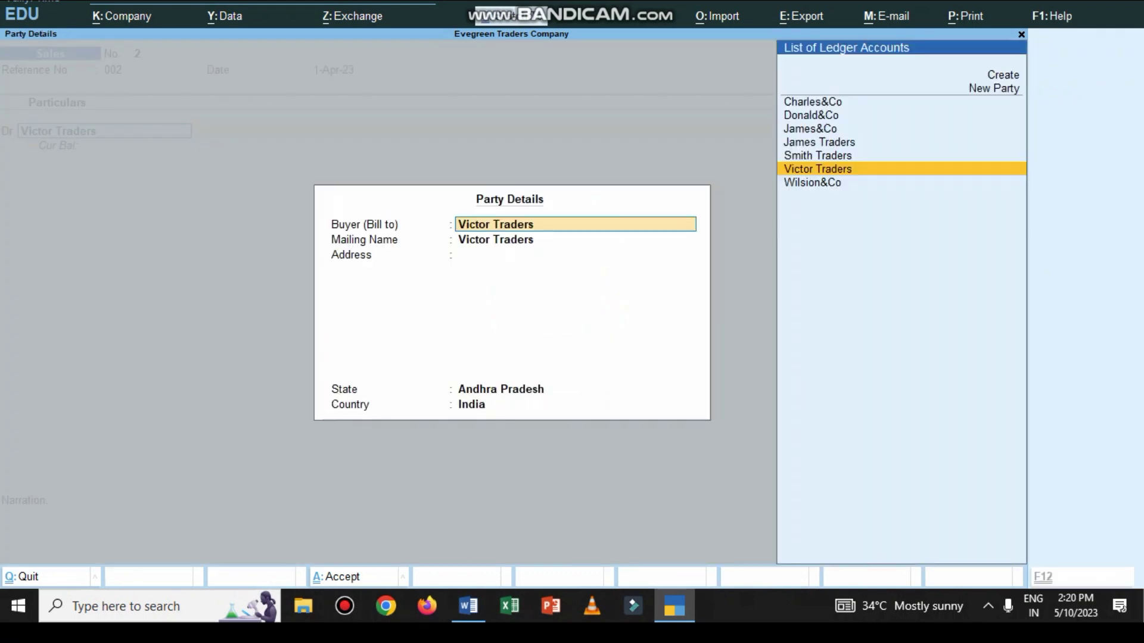
pyautogui.hotkey('ctrl', 'a')
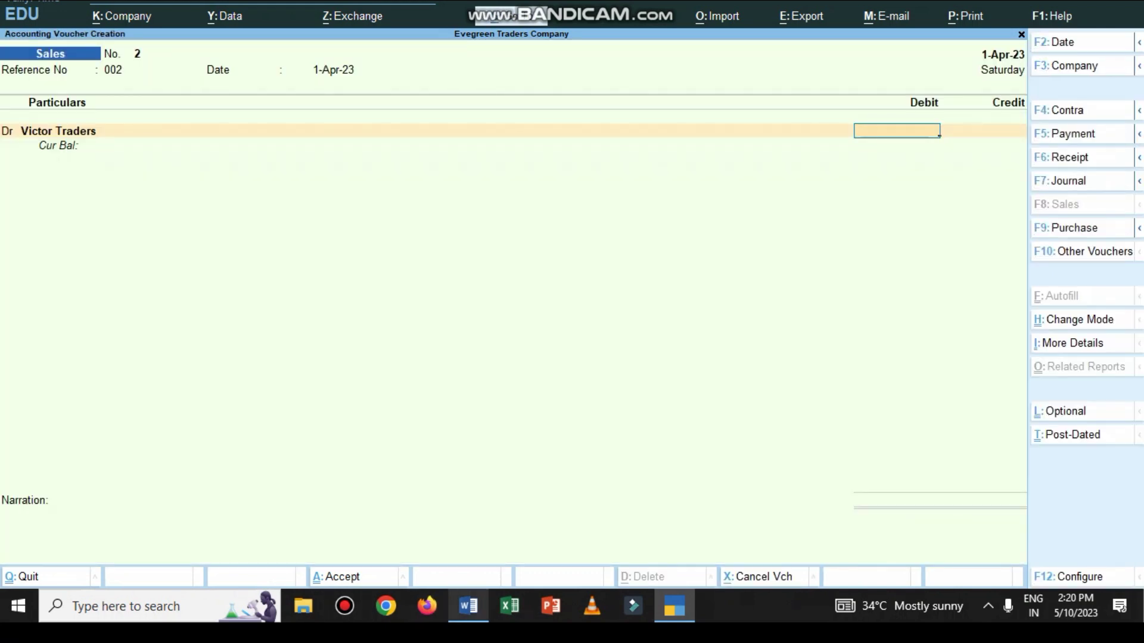
pyautogui.click(469, 606)
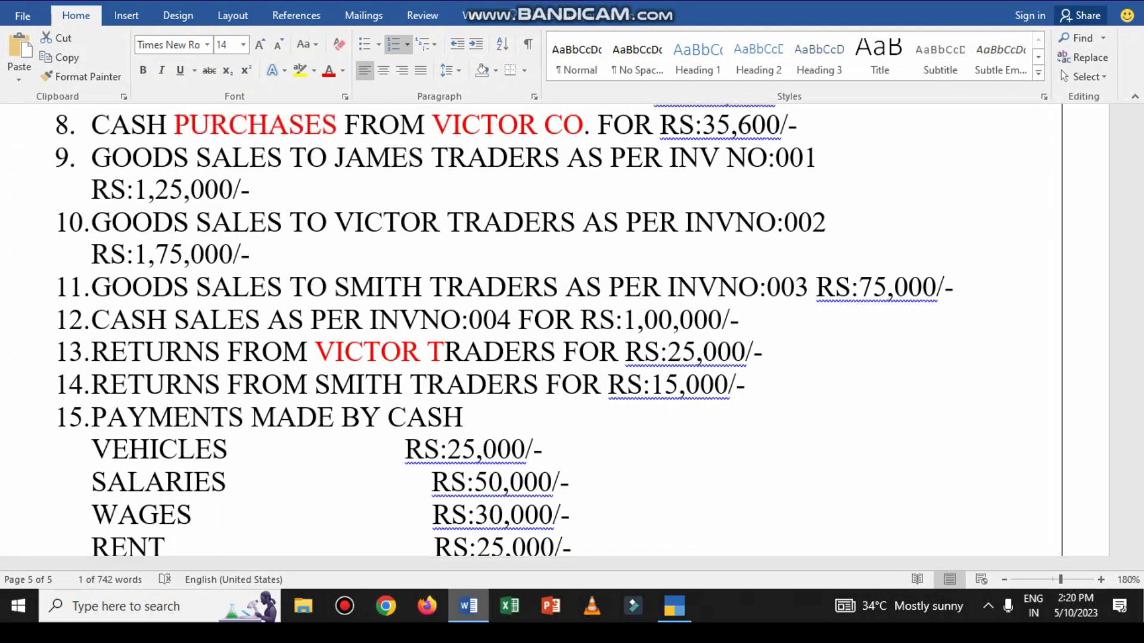
pyautogui.click(453, 611)
pyautogui.write('1,75,000')
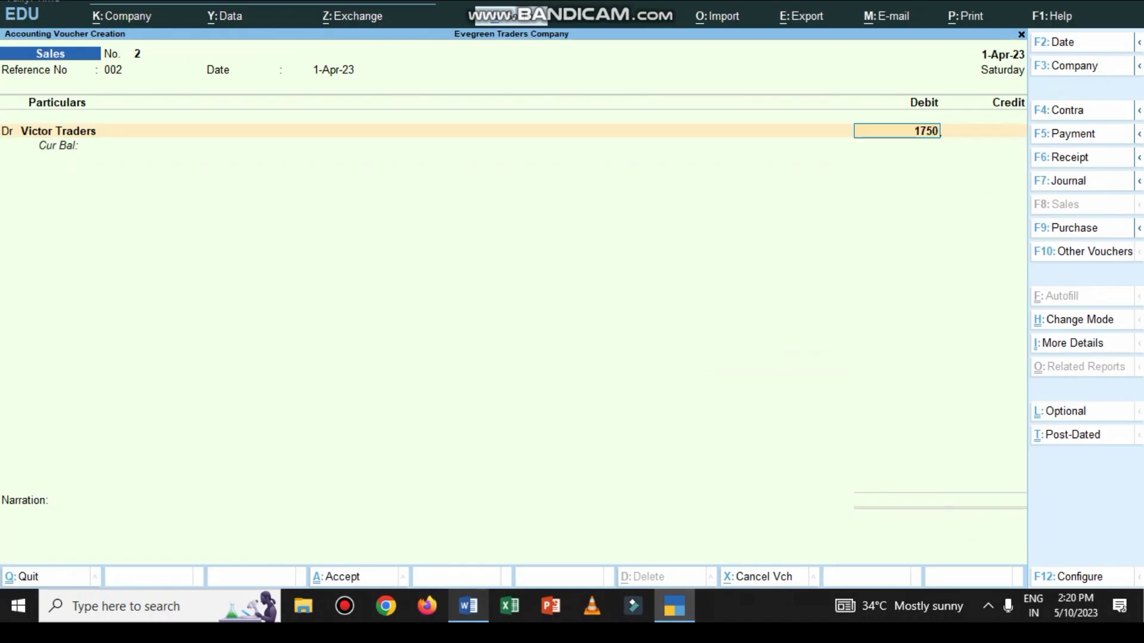
pyautogui.press('Return')
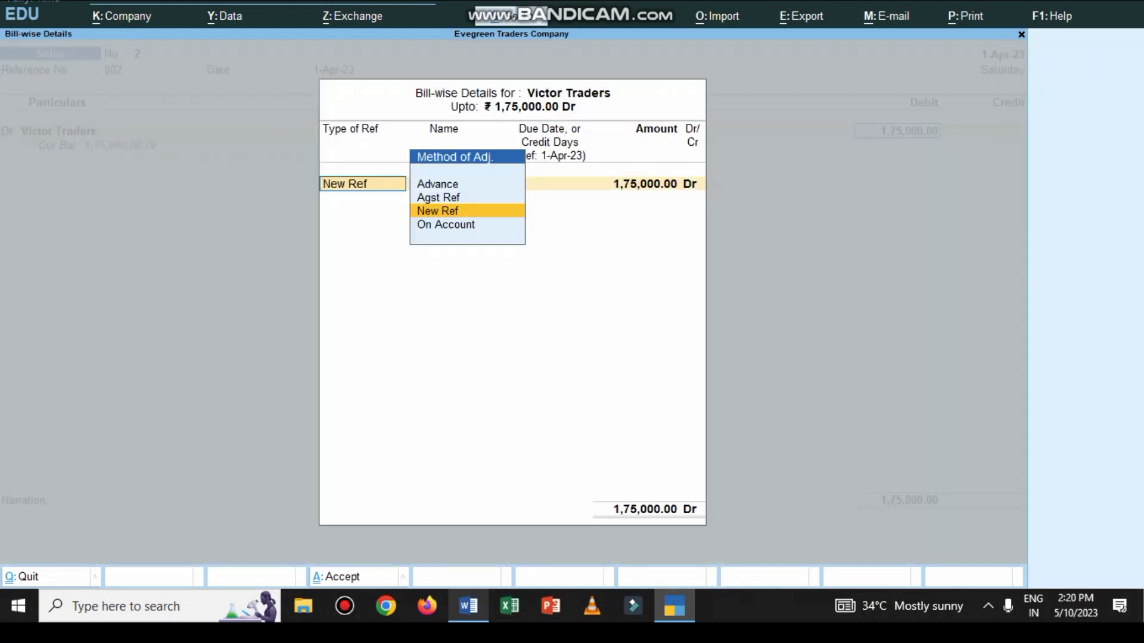
# Allocate the Victor Traders amount to New Ref 2 without a due date and credit Sales with 1,75,000
pyautogui.press('Return')
pyautogui.press('Return')
pyautogui.press('Return')
pyautogui.press('Return')
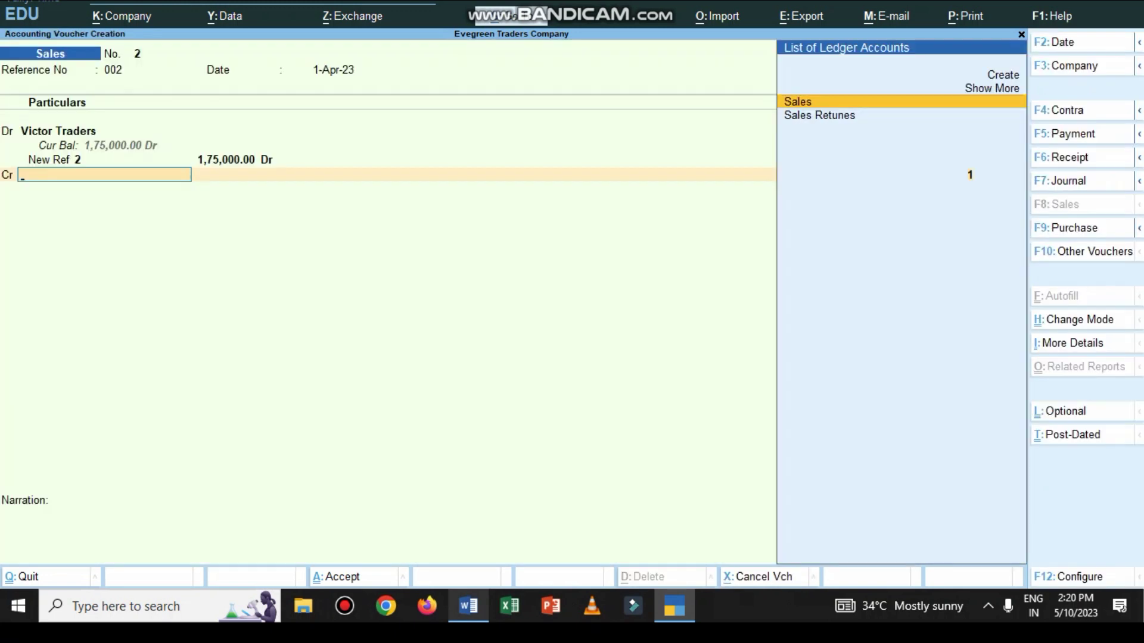
pyautogui.press('Return')
pyautogui.press('Return')
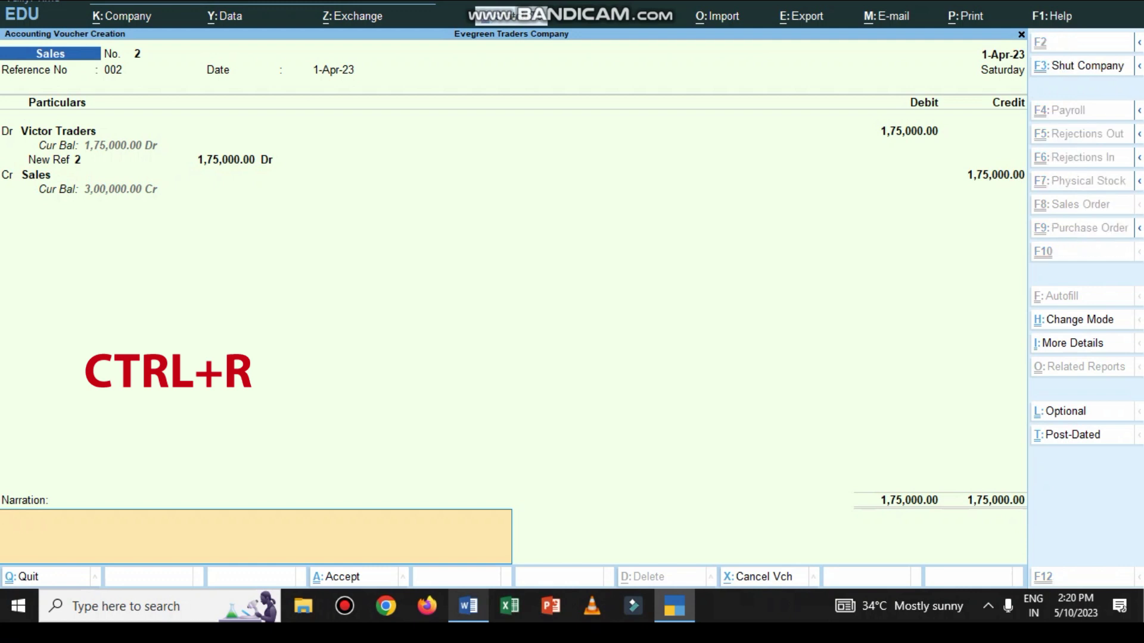
# Reuse the previous narration BEING GOODS SOLD TO PARTY for the Victor Traders sale and save the voucher
pyautogui.hotkey('ctrl', 'r')
pyautogui.press('Return')
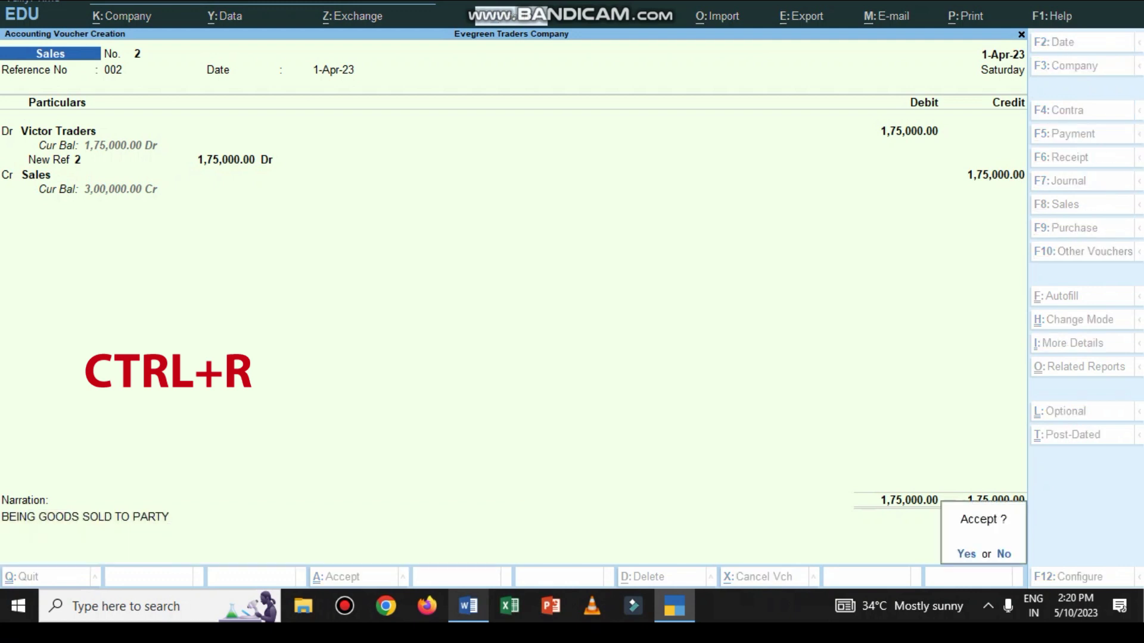
pyautogui.press('Return')
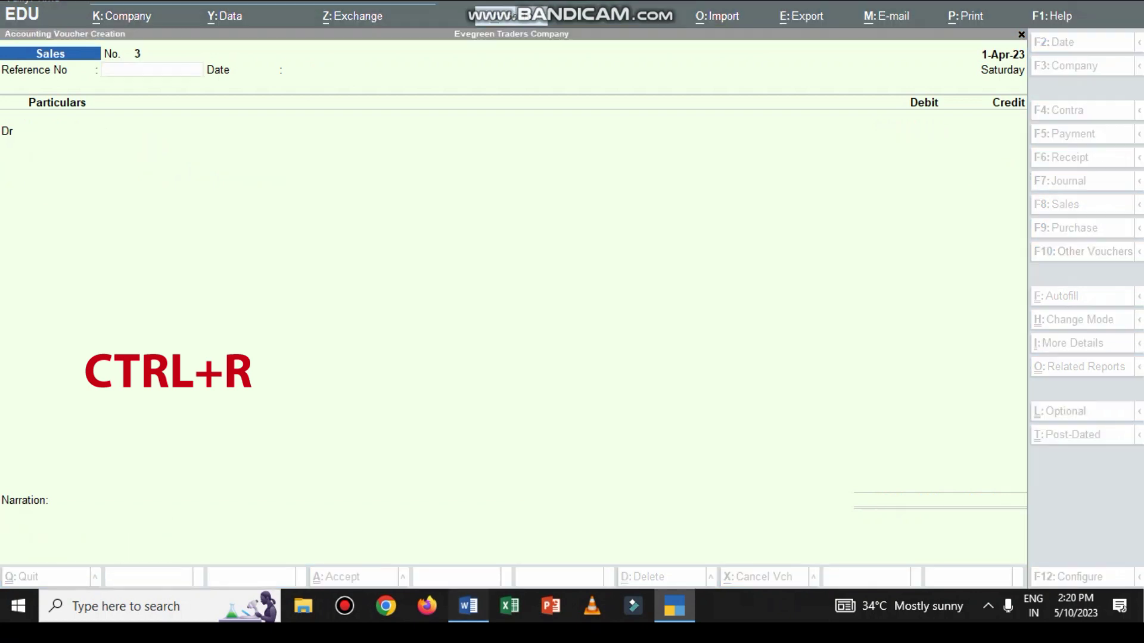
# Check item 11 in the Word list and give the new Tally sales voucher reference number 003 dated 1-Apr-23
pyautogui.hotkey('alt', 'Tab')
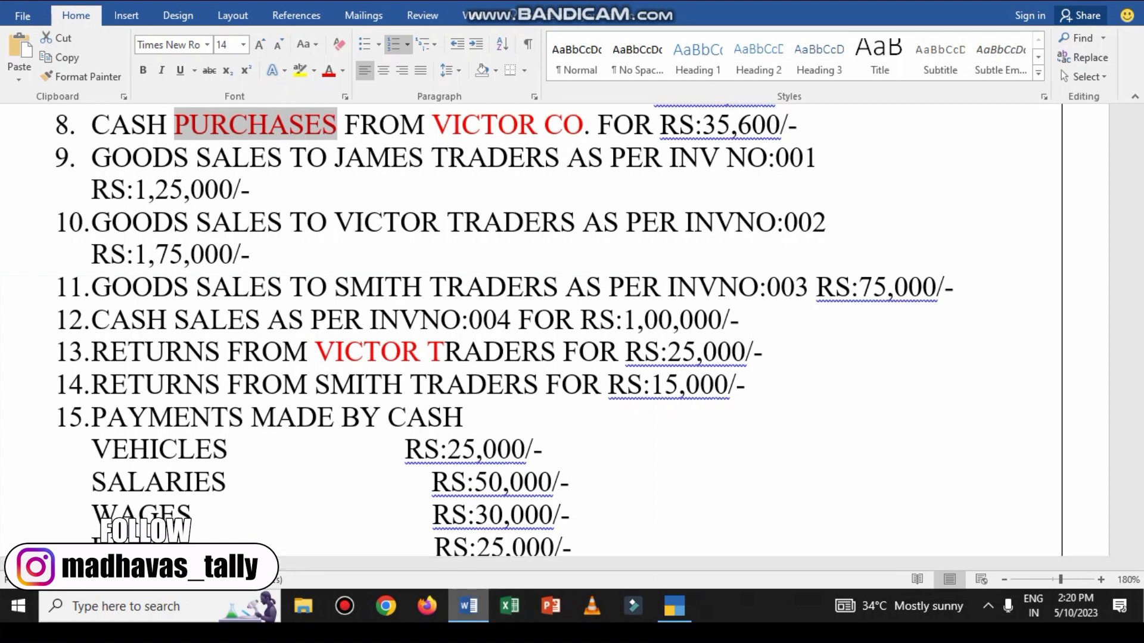
pyautogui.hotkey('alt', 'Tab')
pyautogui.write('003')
pyautogui.press('Return')
pyautogui.press('Return')
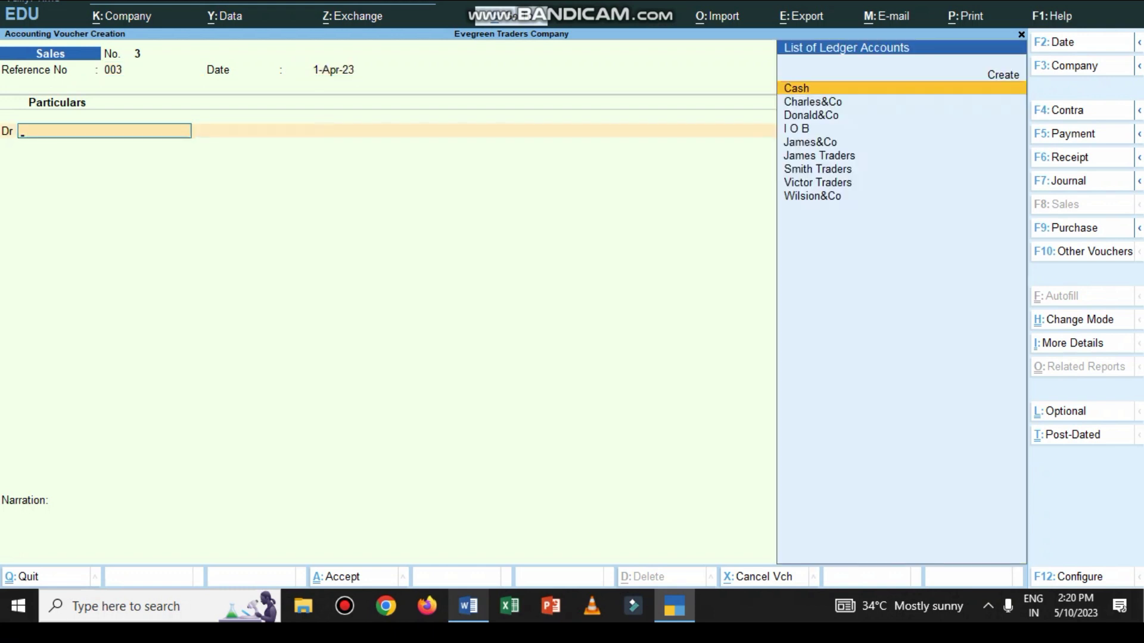
# Debit Smith Traders with 75,000 as in item 11 of the Word list, accepting the dispatch and party details unchanged
pyautogui.write('s')
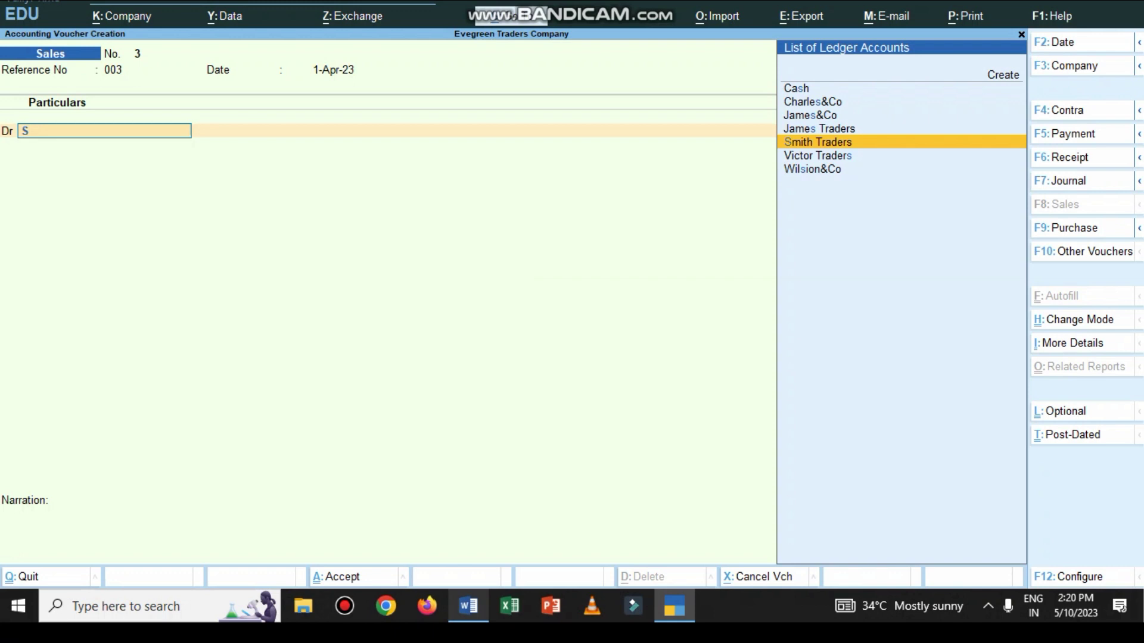
pyautogui.press('Return')
pyautogui.hotkey('ctrl', 'a')
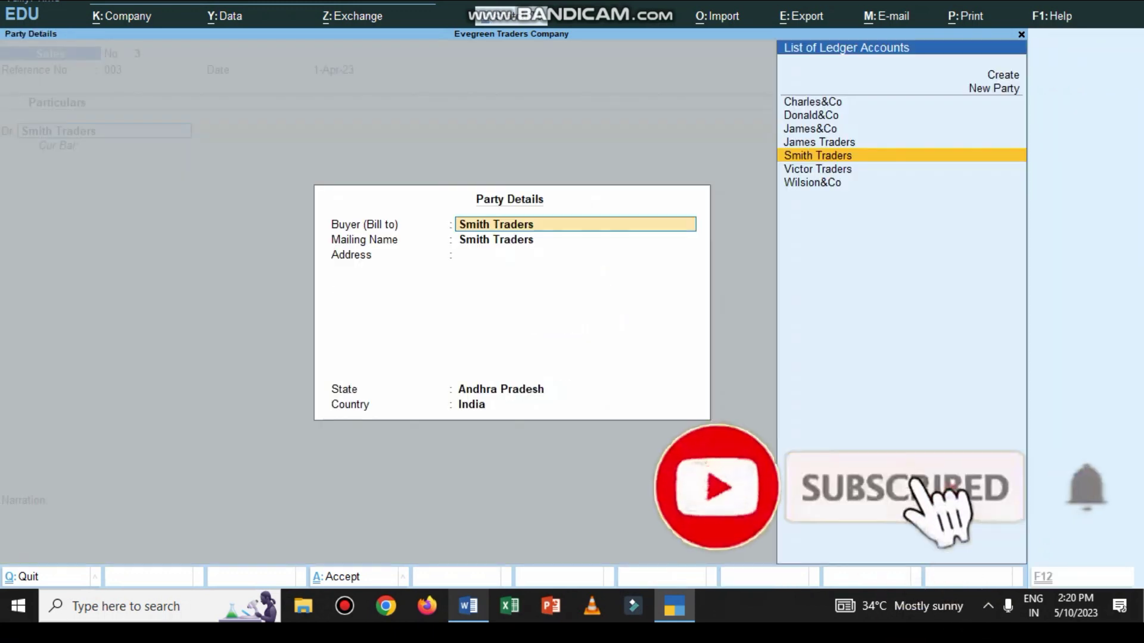
pyautogui.hotkey('ctrl', 'a')
pyautogui.write('75000')
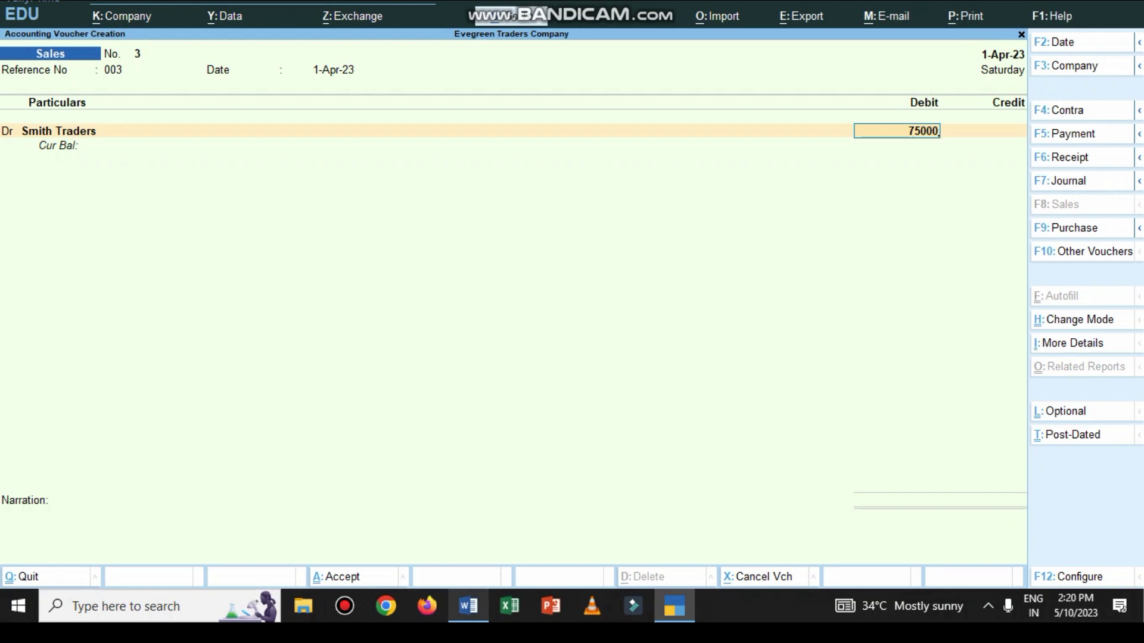
pyautogui.hotkey('alt', 'Tab')
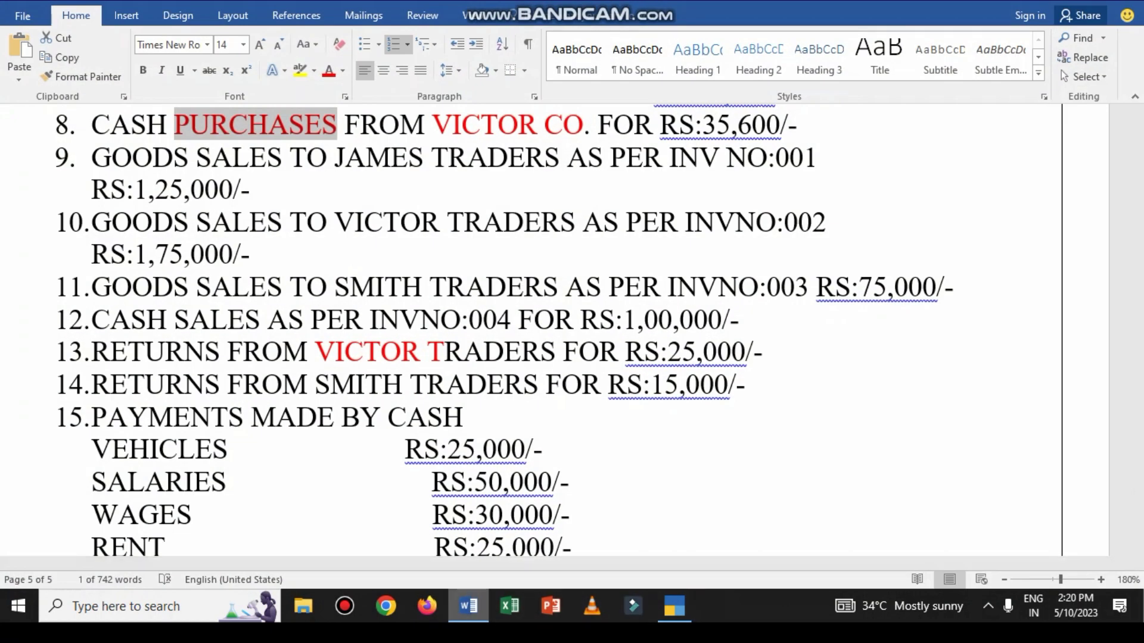
pyautogui.hotkey('alt', 'Tab')
# Allocate the Smith Traders amount to New Ref 3 without a due date and credit Sales with 75,000
pyautogui.press('Return')
pyautogui.press('Return')
pyautogui.press('Return')
pyautogui.press('Return')
pyautogui.press('Return')
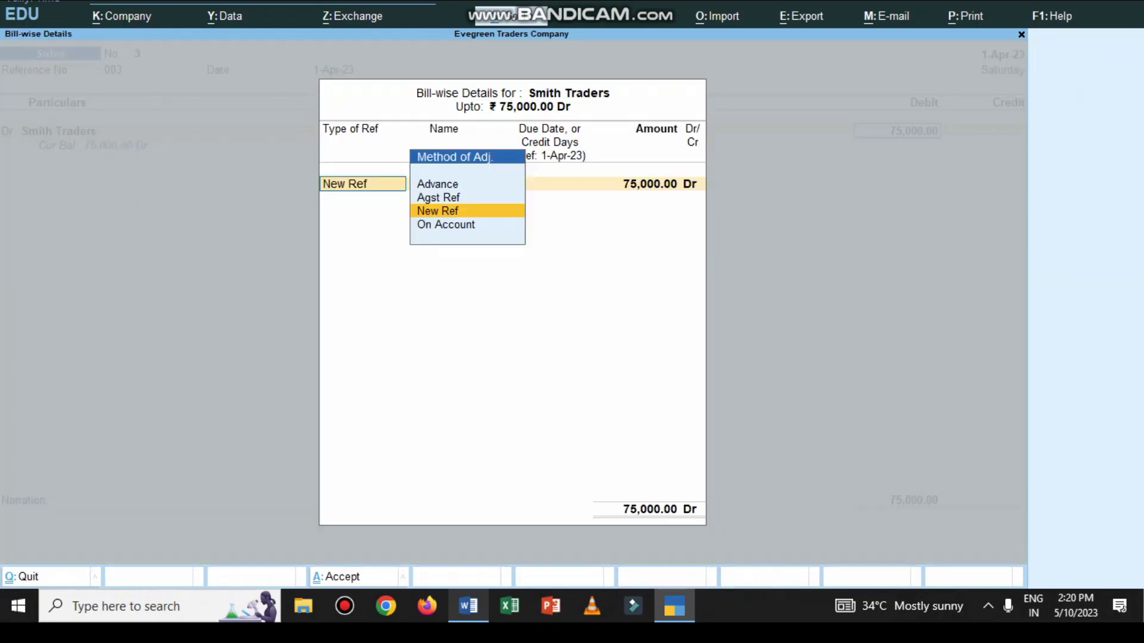
pyautogui.press('Return')
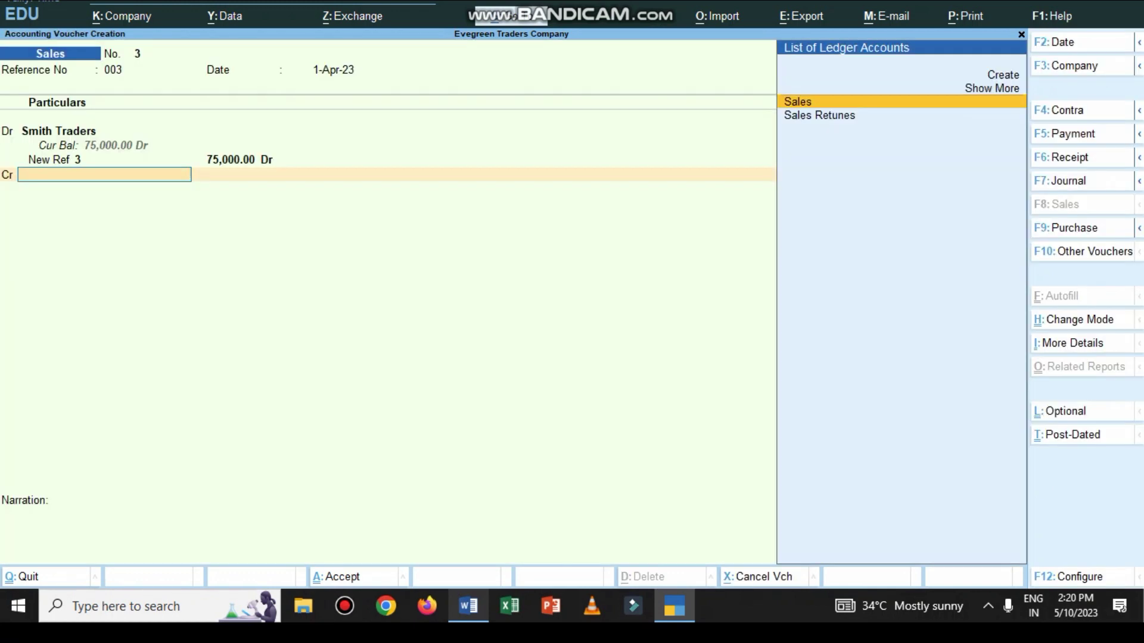
pyautogui.press('Return')
pyautogui.press('Return')
# Reuse the previous narration BEING GOODS SOLD TO PARTY for the Smith Traders sale and save the voucher
pyautogui.hotkey('ctrl', 'r')
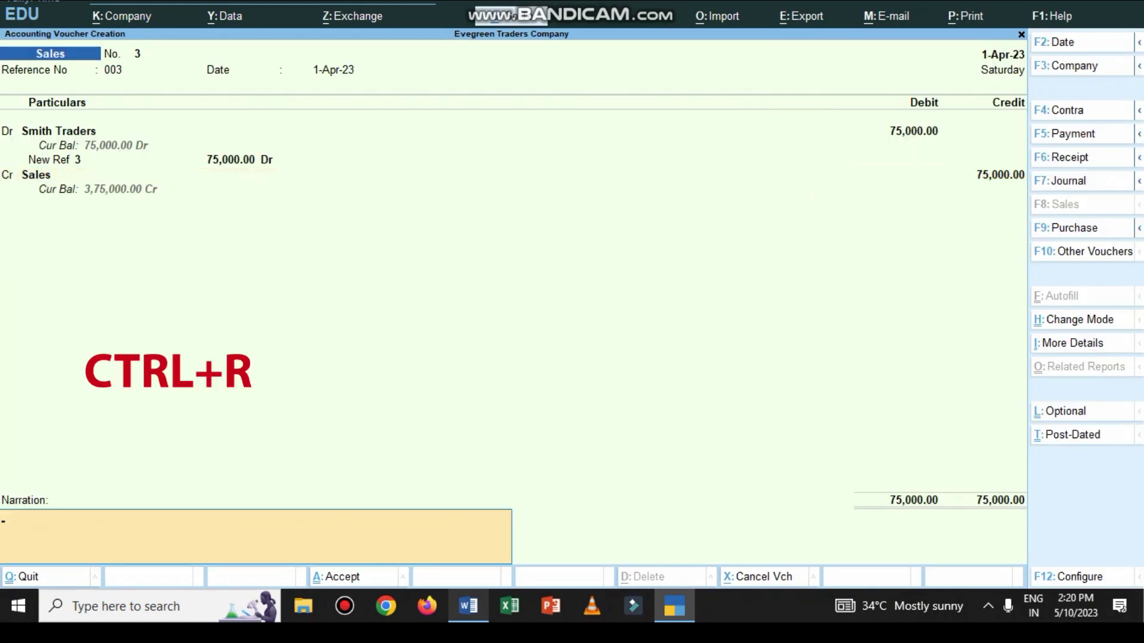
pyautogui.hotkey('ctrl', 'r')
pyautogui.press('Return')
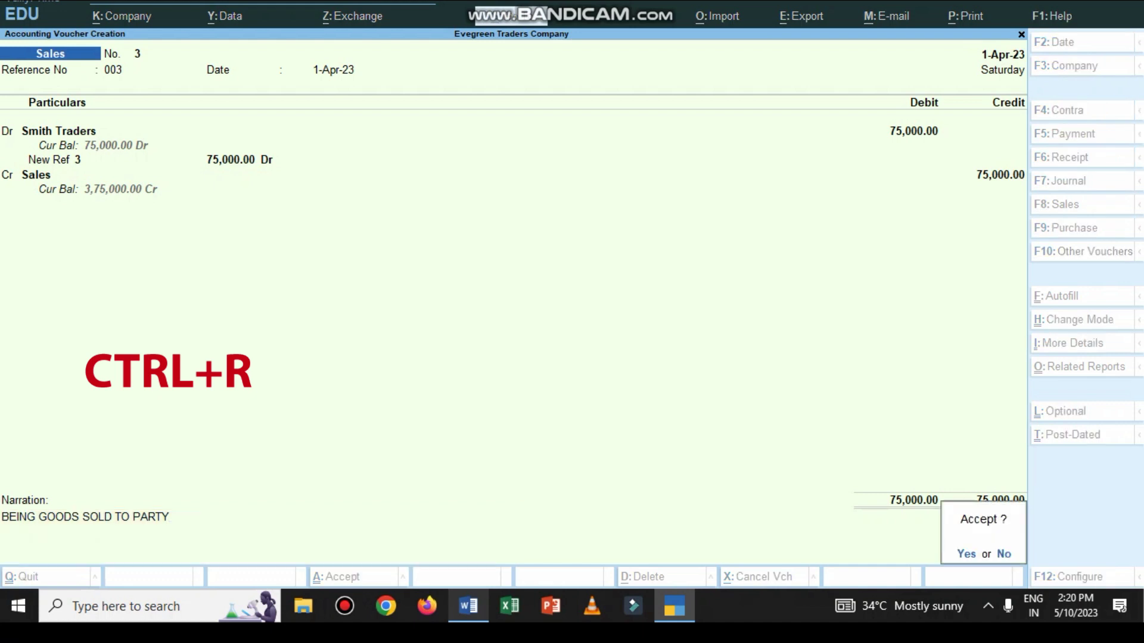
pyautogui.press('Return')
# Check item 12 in the Word list and give the new Tally sales voucher reference number 004 dated 1-Apr-23
pyautogui.hotkey('alt', 'Tab')
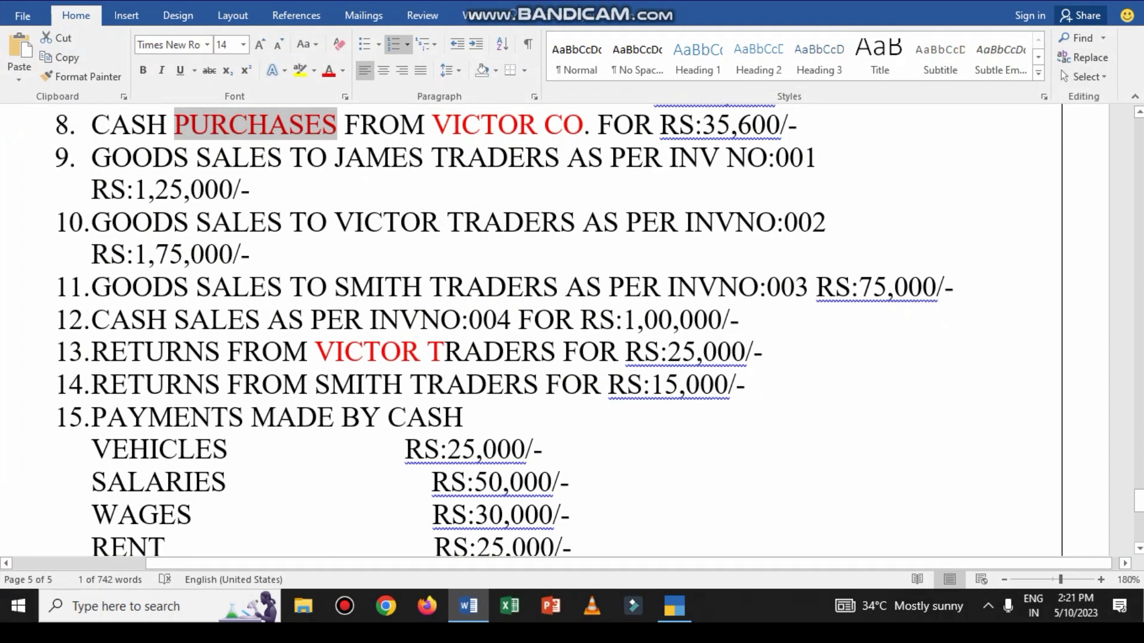
pyautogui.hotkey('alt', 'Tab')
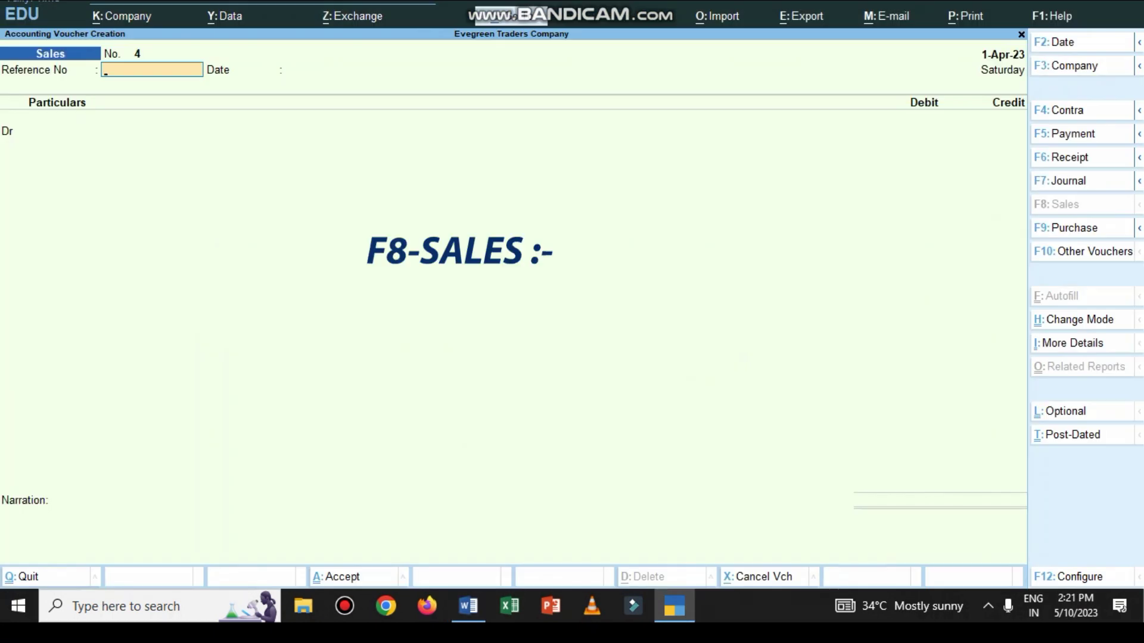
pyautogui.write('004')
pyautogui.press('Return')
pyautogui.press('Return')
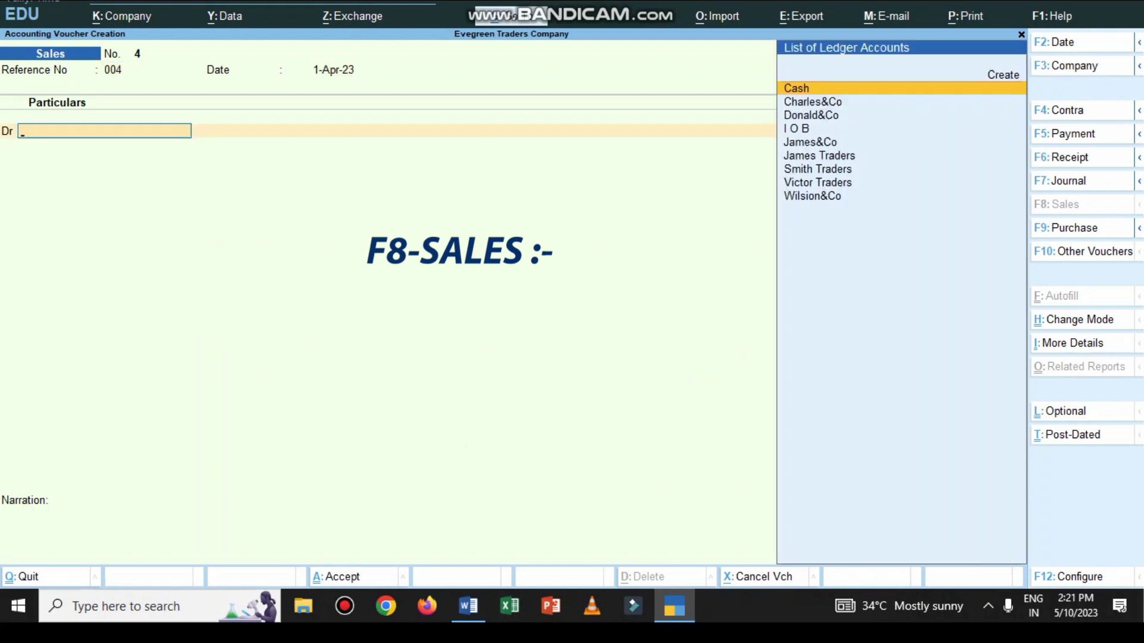
# Debit Cash with 1,00,000, accepting the dispatch and party details unchanged, and credit Sales with the same amount
pyautogui.press('Return')
pyautogui.hotkey('ctrl', 'a')
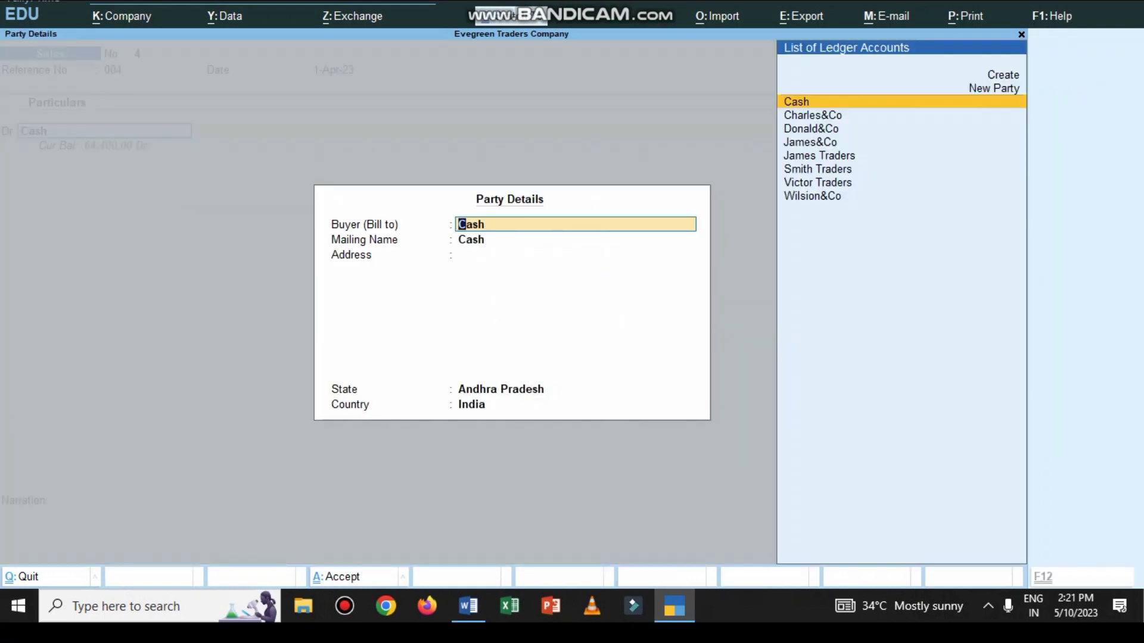
pyautogui.hotkey('ctrl', 'a')
pyautogui.write('100000')
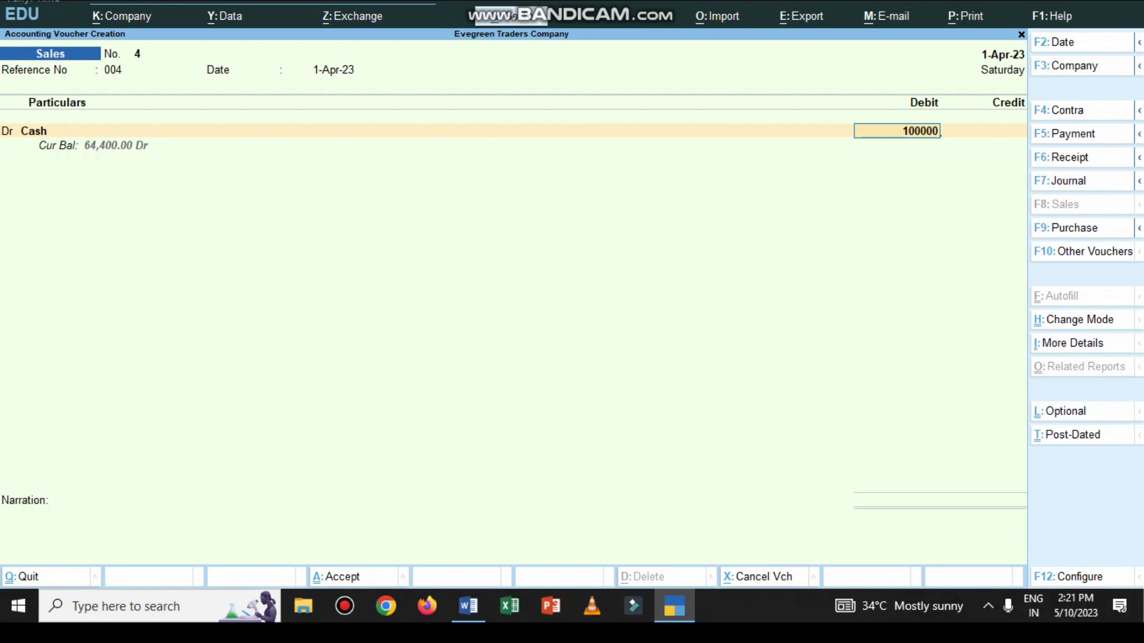
pyautogui.press('Return')
pyautogui.press('Return')
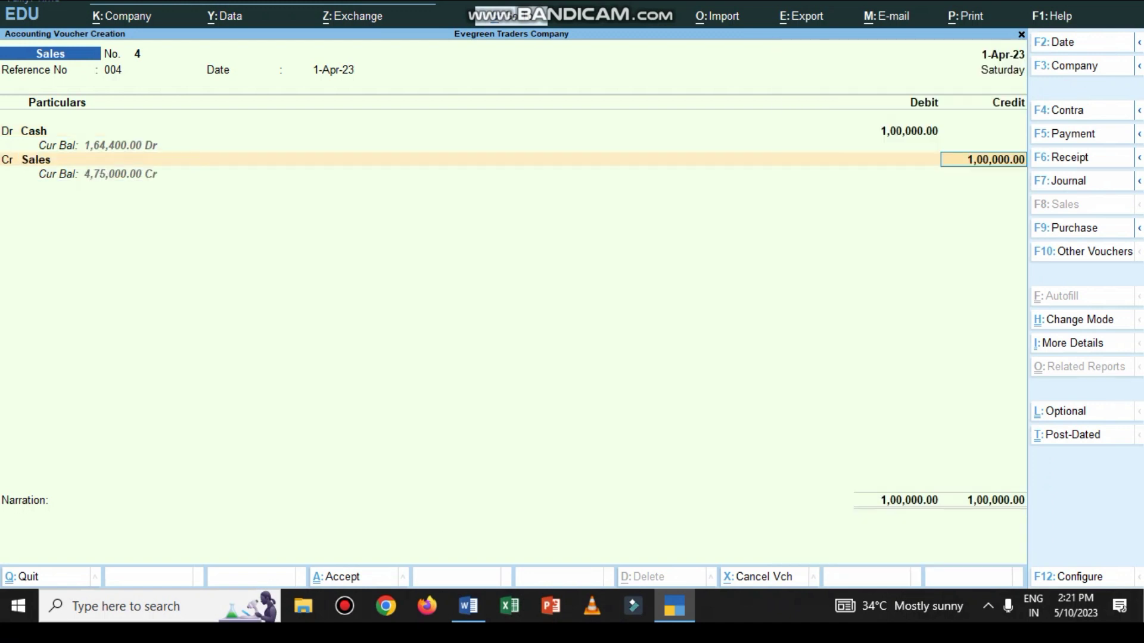
pyautogui.press('Return')
# Enter the narration BEING GOODS SOLD FOR CASH and save the cash sales voucher
pyautogui.write('BEIN')
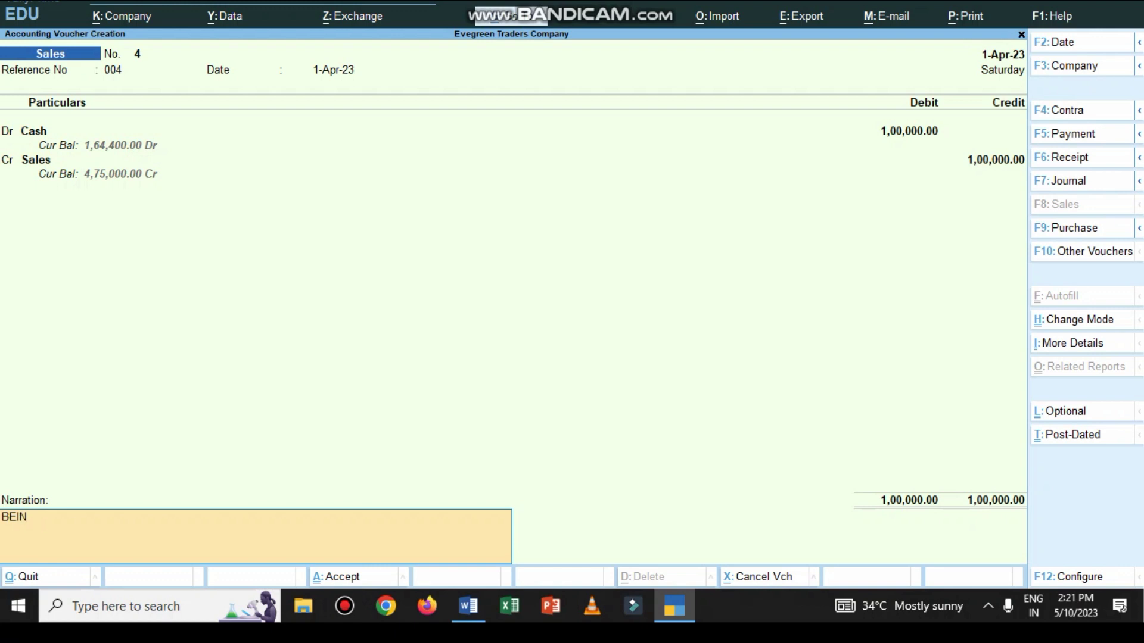
pyautogui.write('G GOODS SOLD FOR CASH')
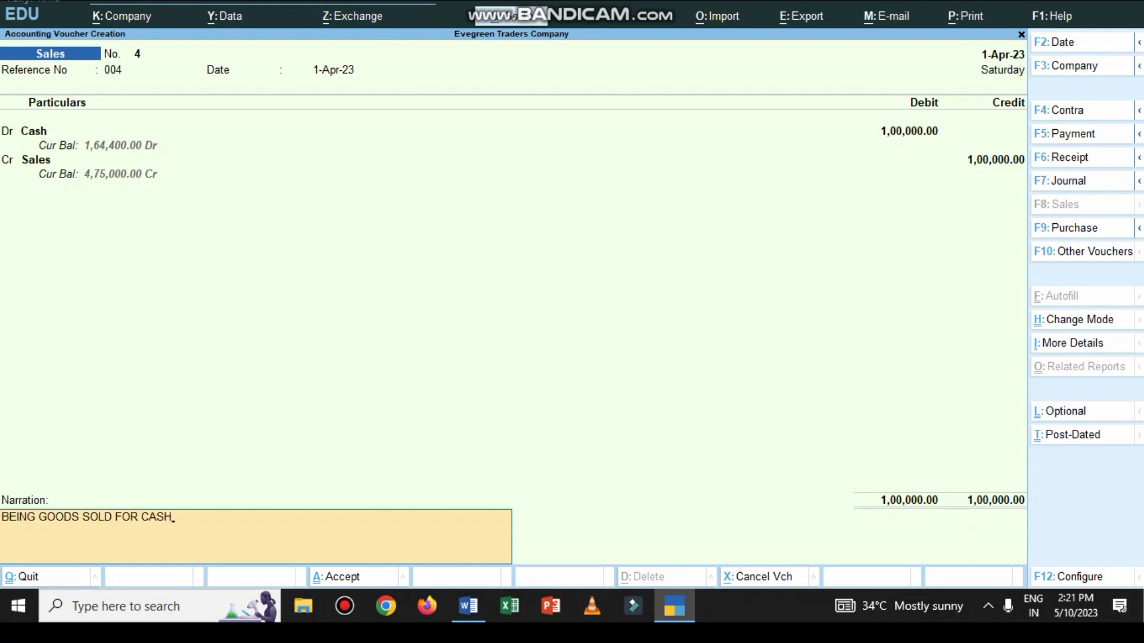
pyautogui.press('Return')
pyautogui.press('Return')
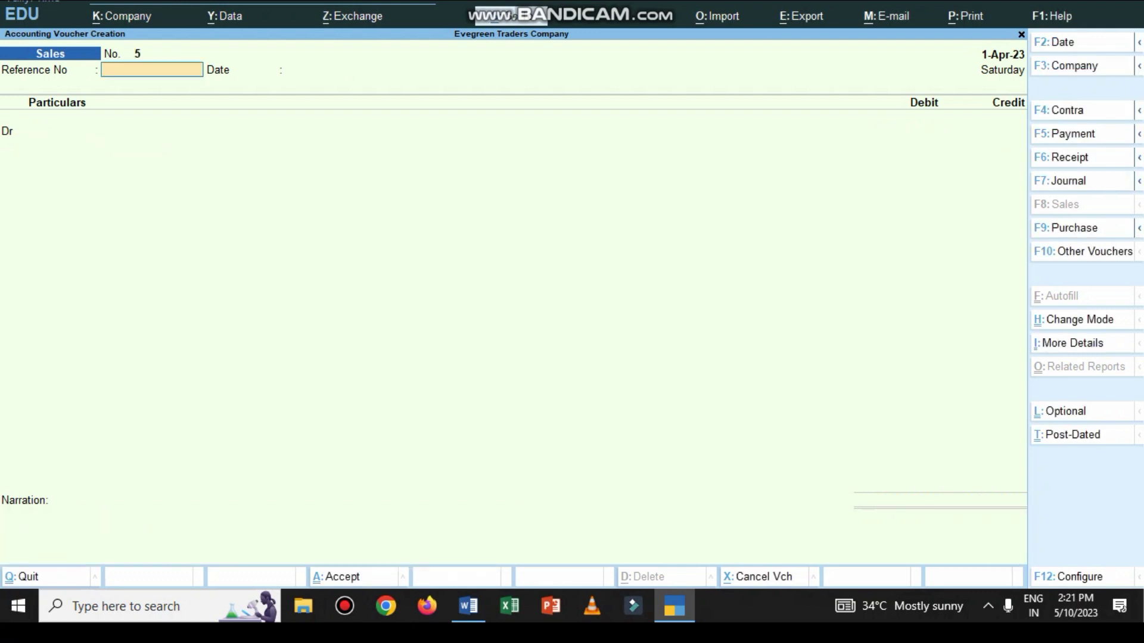
# Check the Victor Traders return in item 13 of the Word list and switch to a Credit Note voucher in Tally
pyautogui.click(469, 606)
pyautogui.scroll(-2, 507, 331)
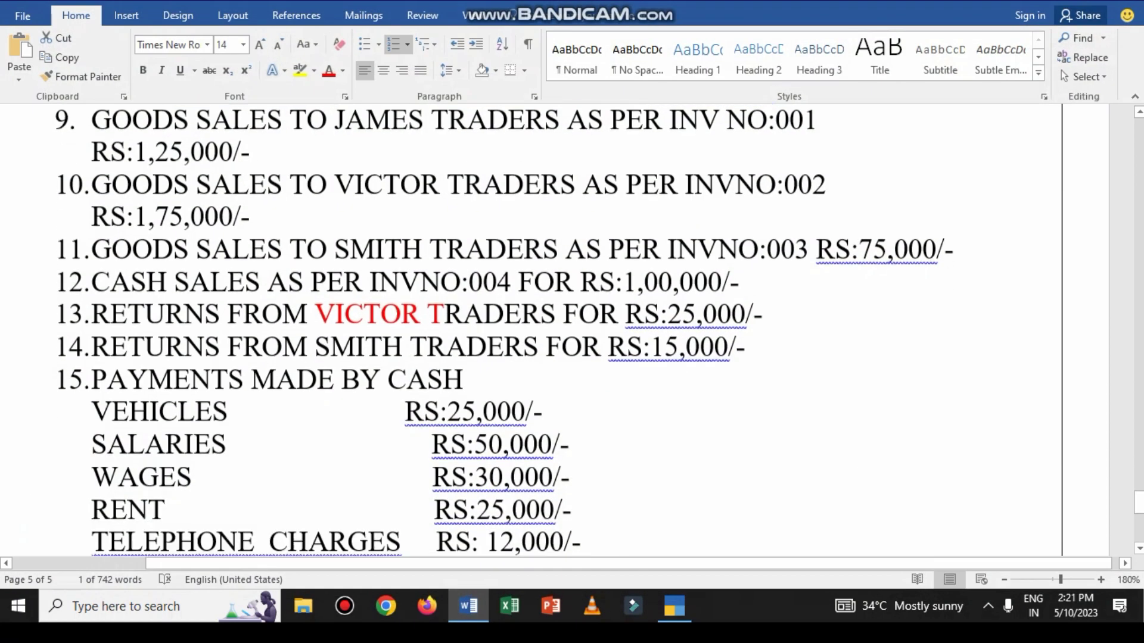
pyautogui.moveTo(333, 151); pyautogui.dragTo(559, 151)
pyautogui.click(662, 123)
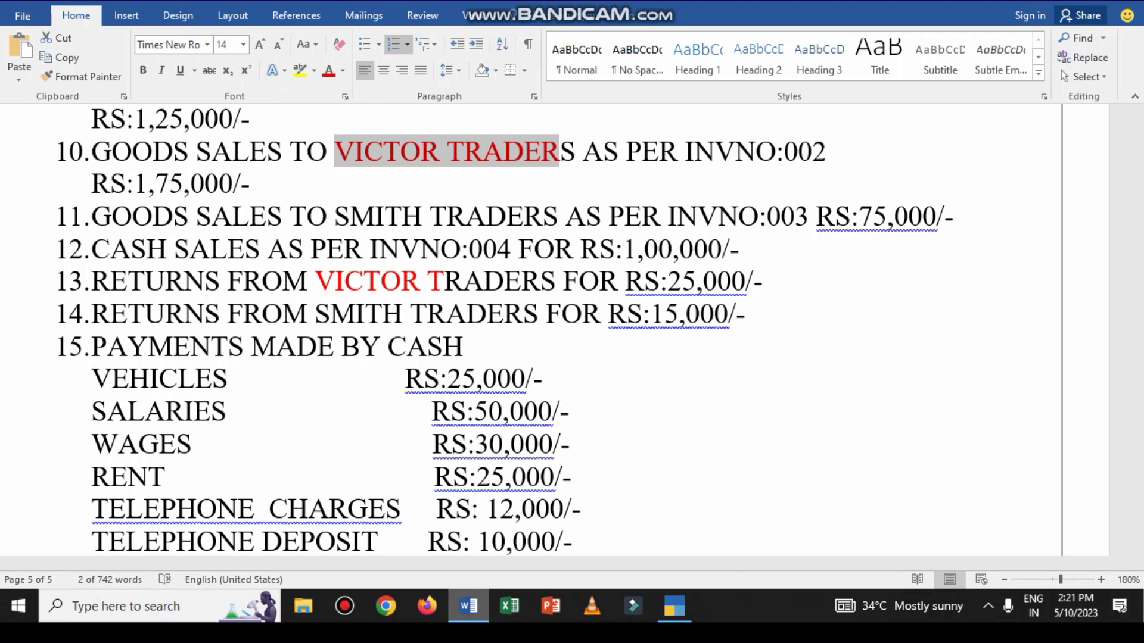
pyautogui.moveTo(469, 607)
pyautogui.click(674, 606)
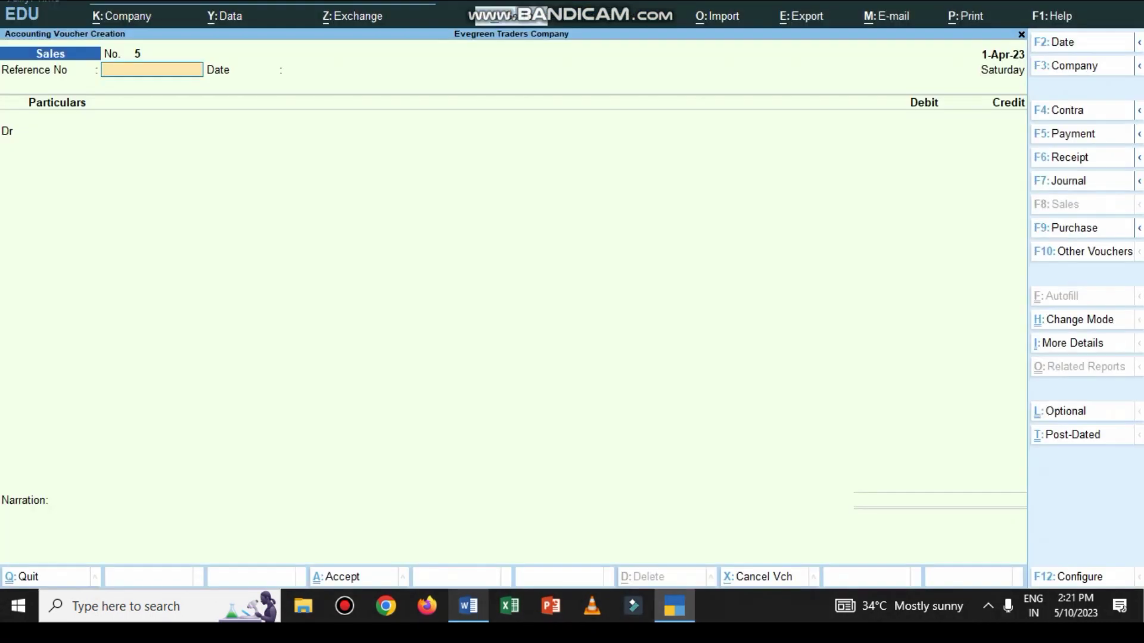
pyautogui.press('alt')
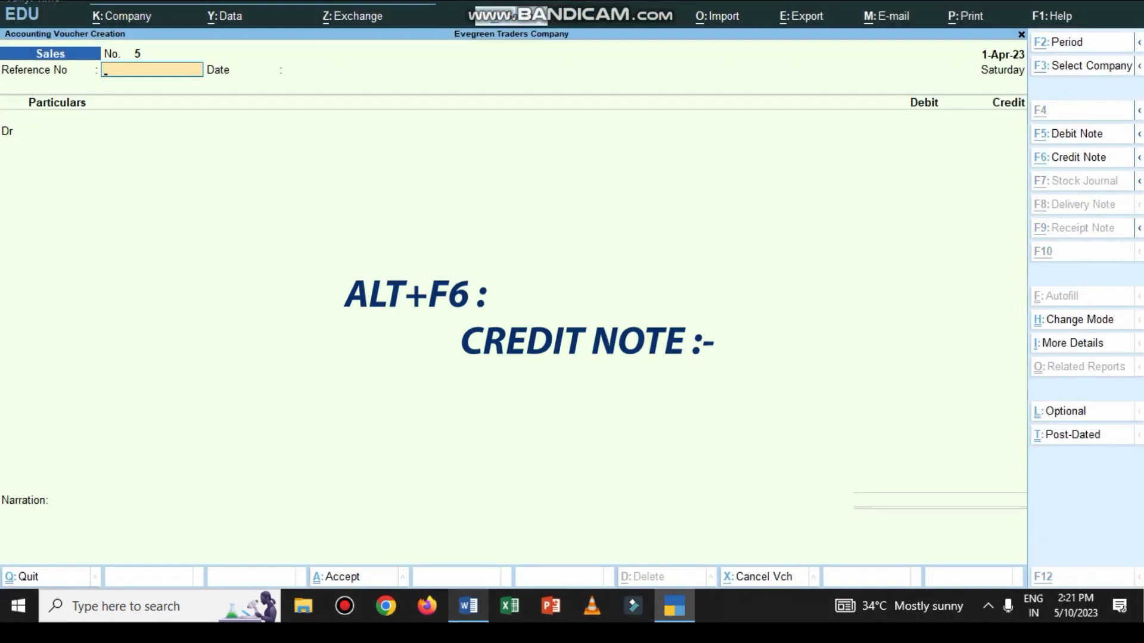
pyautogui.hotkey('alt', 'F6')
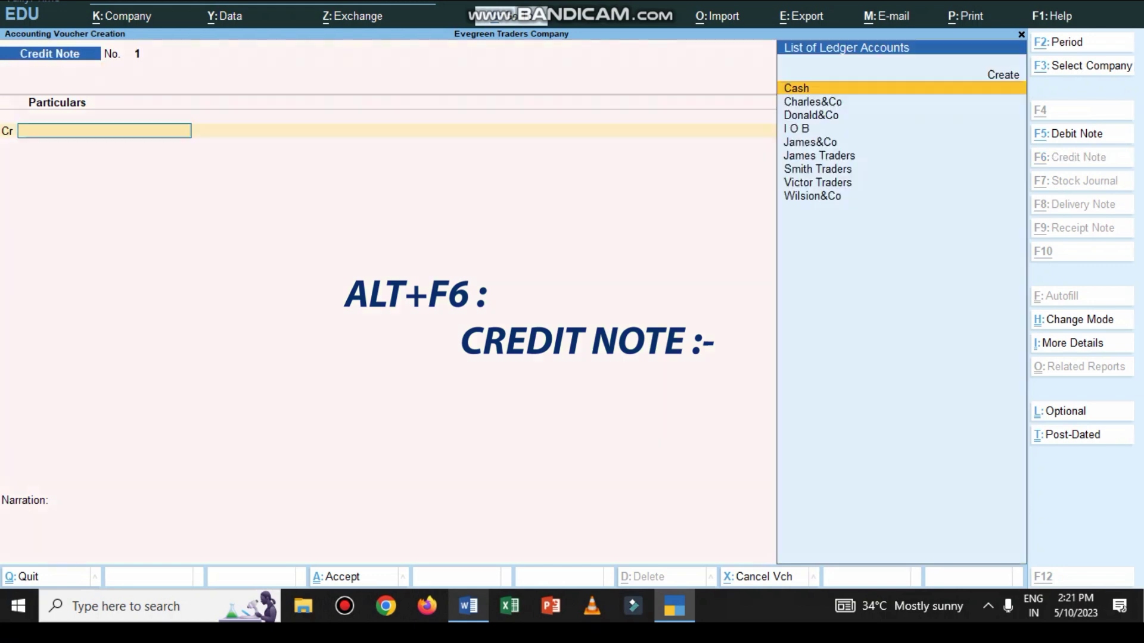
# Credit Victor Traders with 25,000 in the credit note, accepting the dispatch and party details unchanged
pyautogui.write('V.')
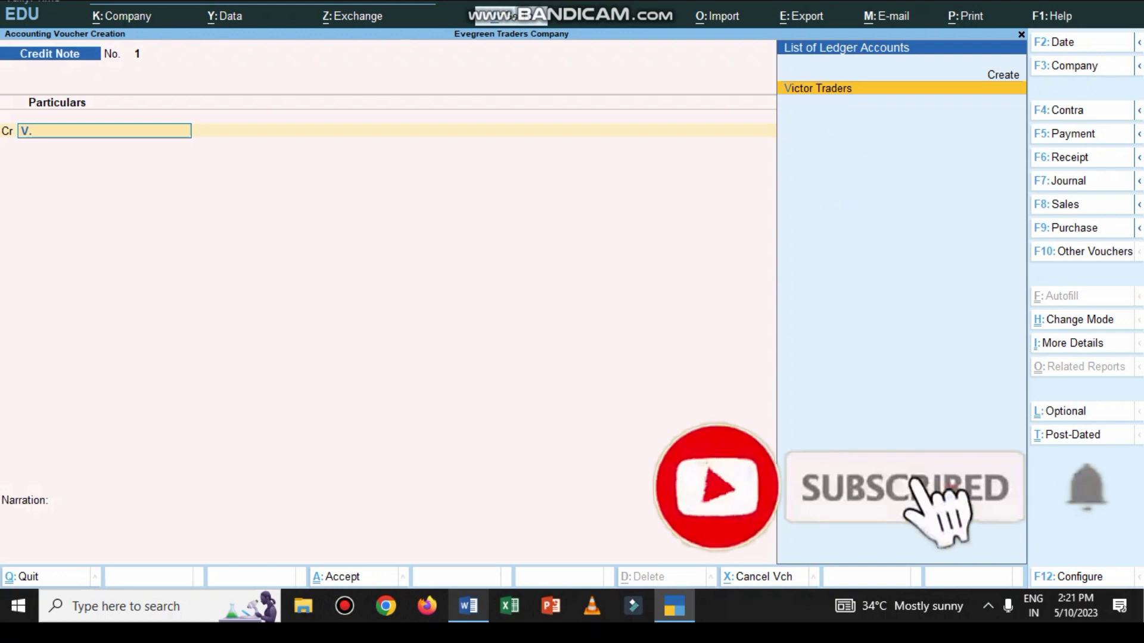
pyautogui.press('Return')
pyautogui.hotkey('ctrl', 'a')
pyautogui.hotkey('ctrl', 'a')
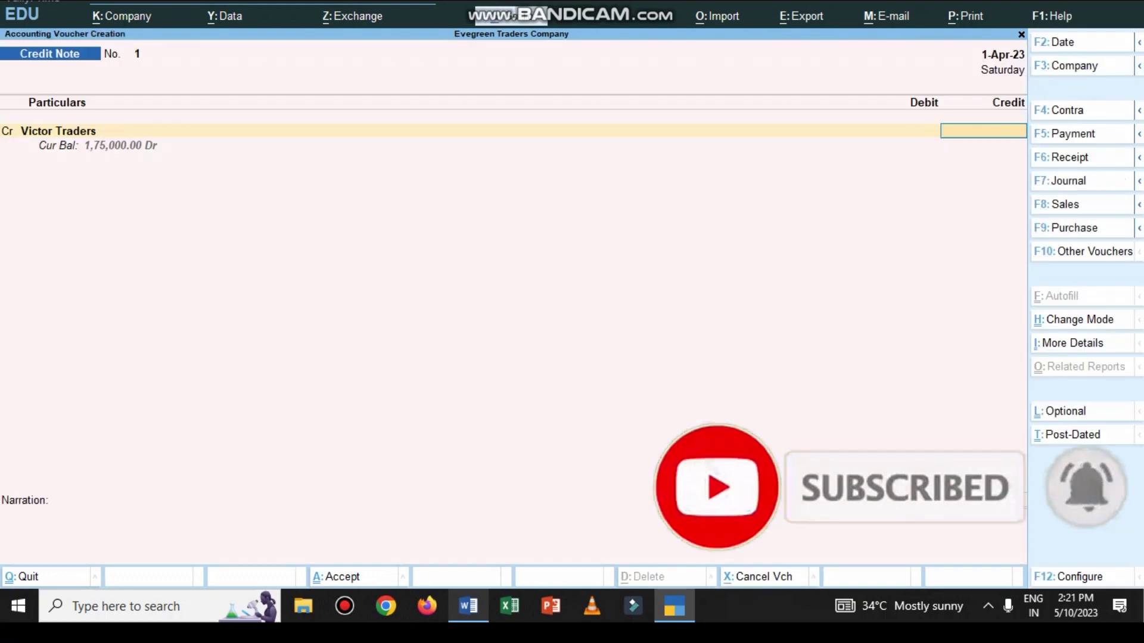
pyautogui.write('25,0')
pyautogui.write('000')
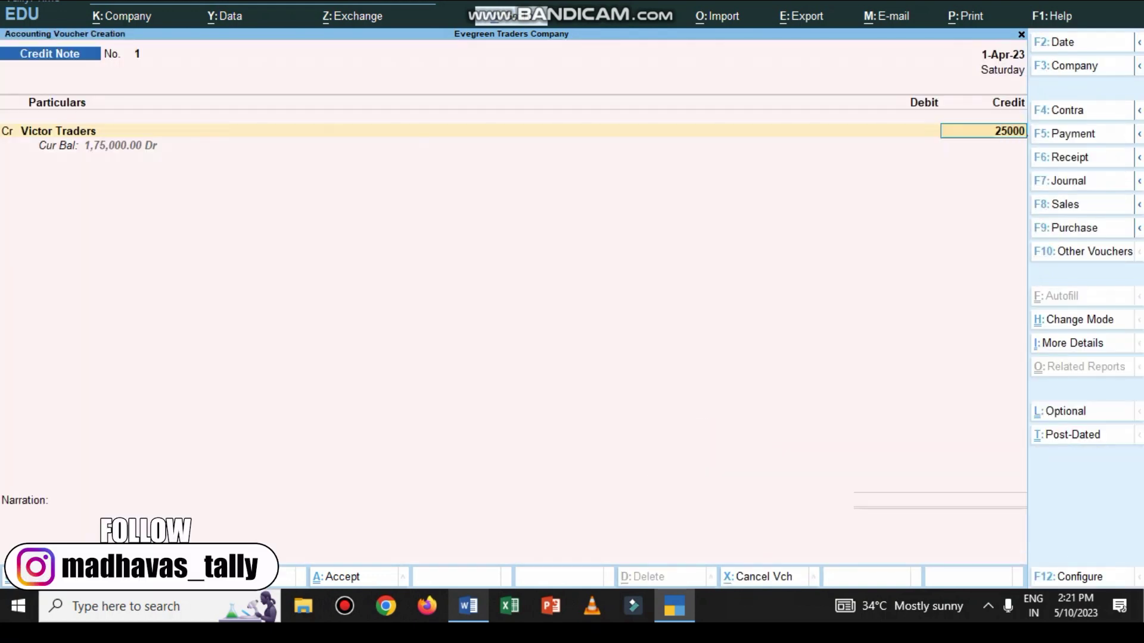
# Allocate the 25,000 Victor Traders credit to Agst Ref 2 in the bill-wise details
pyautogui.press('Return')
pyautogui.press('Return')
pyautogui.press('Return')
pyautogui.press('Return')
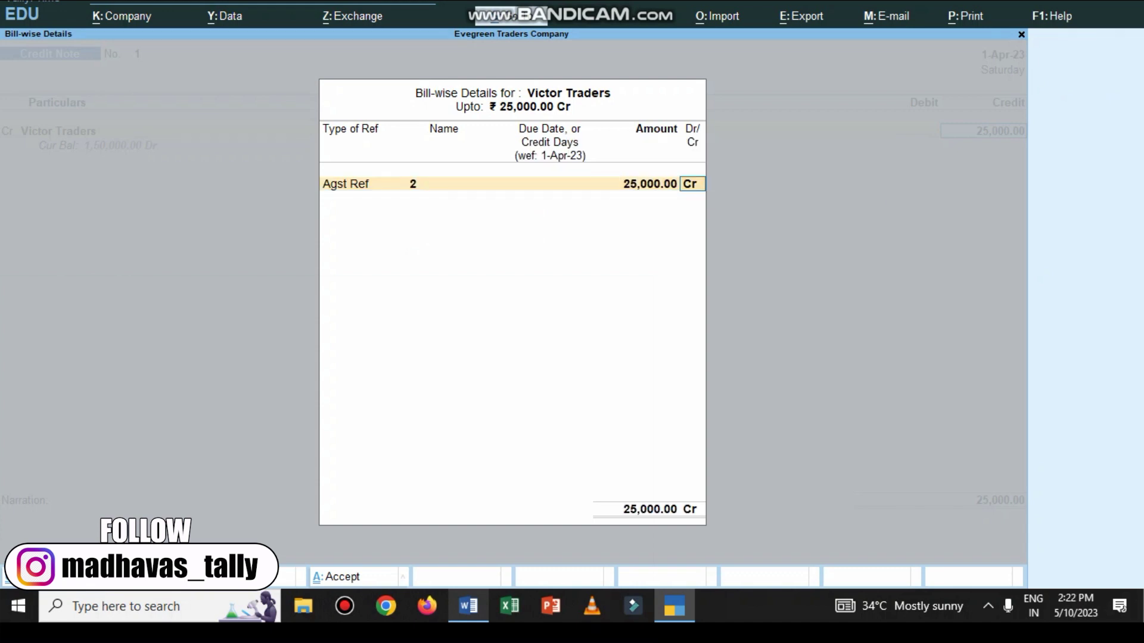
pyautogui.press('Return')
# Debit the Sales Retunes ledger with 25,000 in the Victor Traders credit note
pyautogui.write('sa')
pyautogui.press('Down')
pyautogui.press('Down')
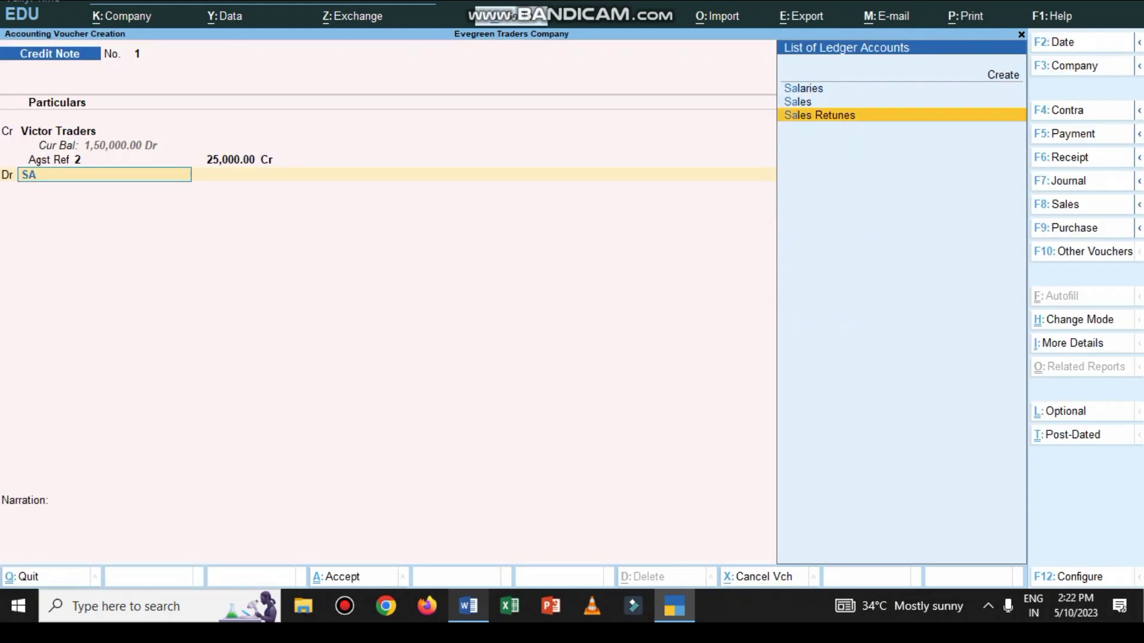
pyautogui.press('Return')
pyautogui.press('Return')
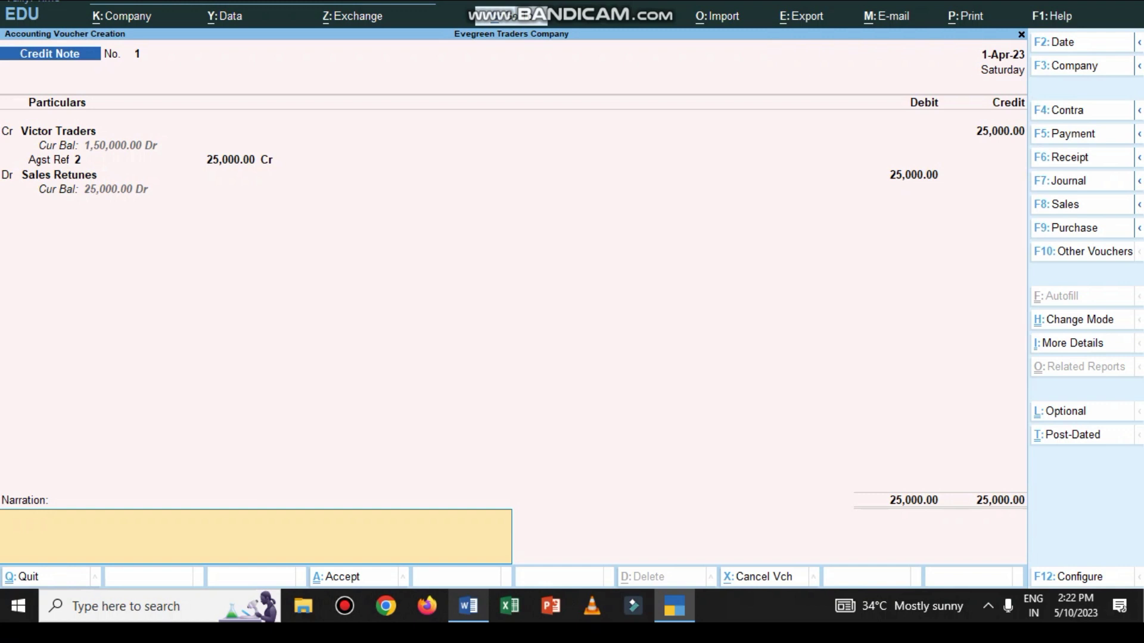
# Return to the Victor Traders credit amount and review the bill allocation and Sales Retunes debit without changing them
pyautogui.click(984, 131)
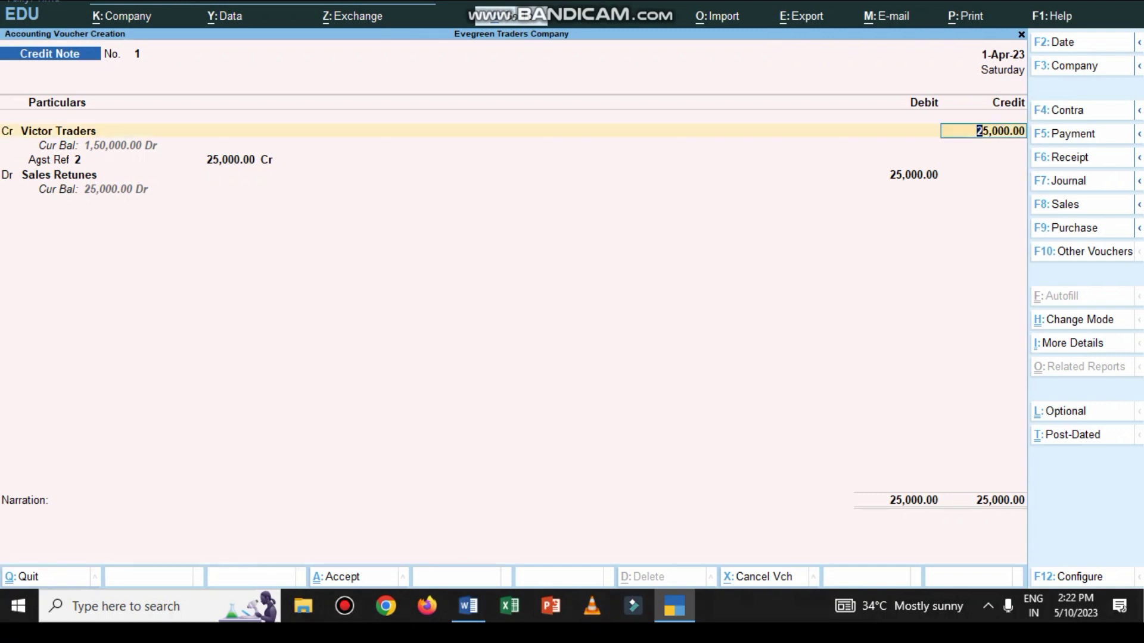
pyautogui.press('Return')
pyautogui.press('Return')
pyautogui.press('Return')
pyautogui.press('Return')
pyautogui.press('Return')
pyautogui.press('Return')
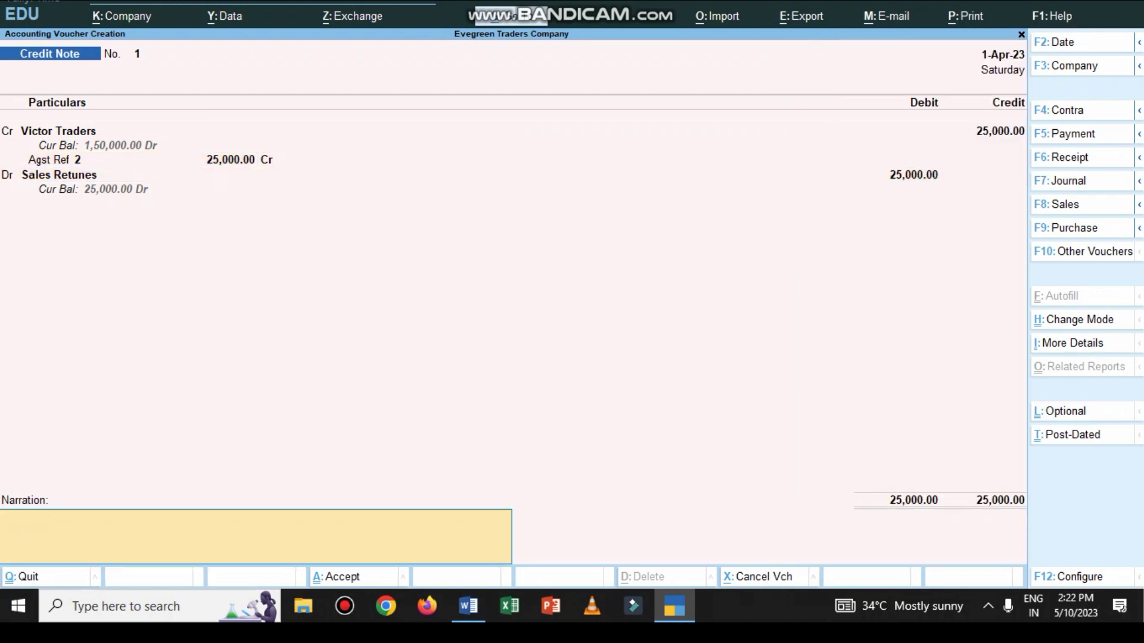
# Enter the narration BEING GOODS RETUNED FROM PANY and save the Victor Traders credit note
pyautogui.write('BEING GOODS RETU')
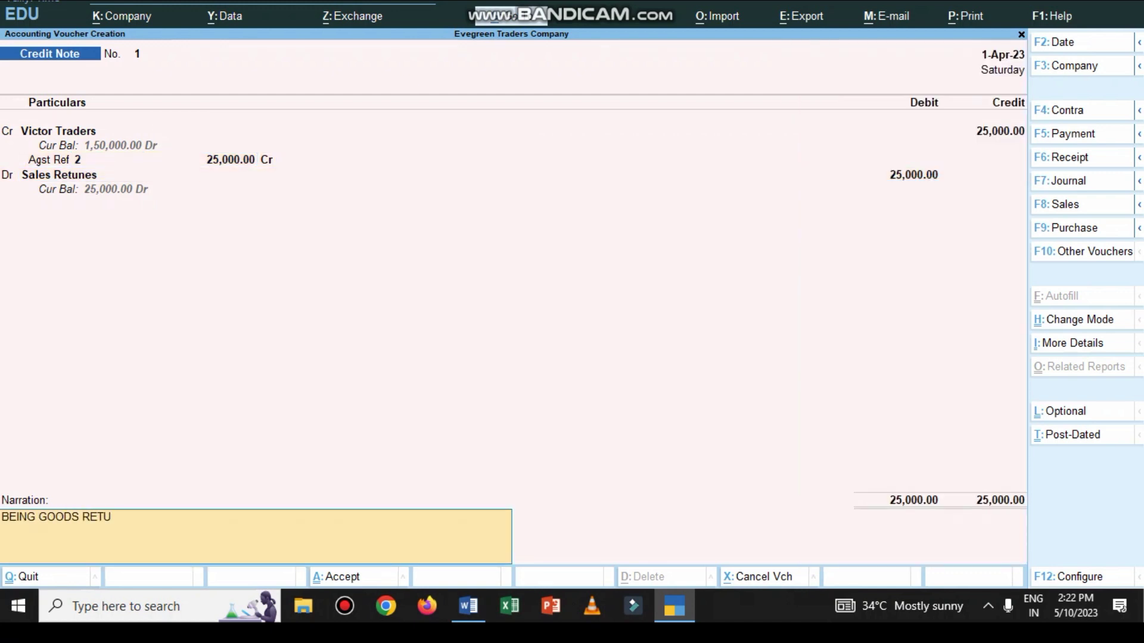
pyautogui.write('NED FRIN')
pyautogui.press('BackSpace')
pyautogui.write('OMP')
pyautogui.press('BackSpace')
pyautogui.write('PANY')
pyautogui.press('Return')
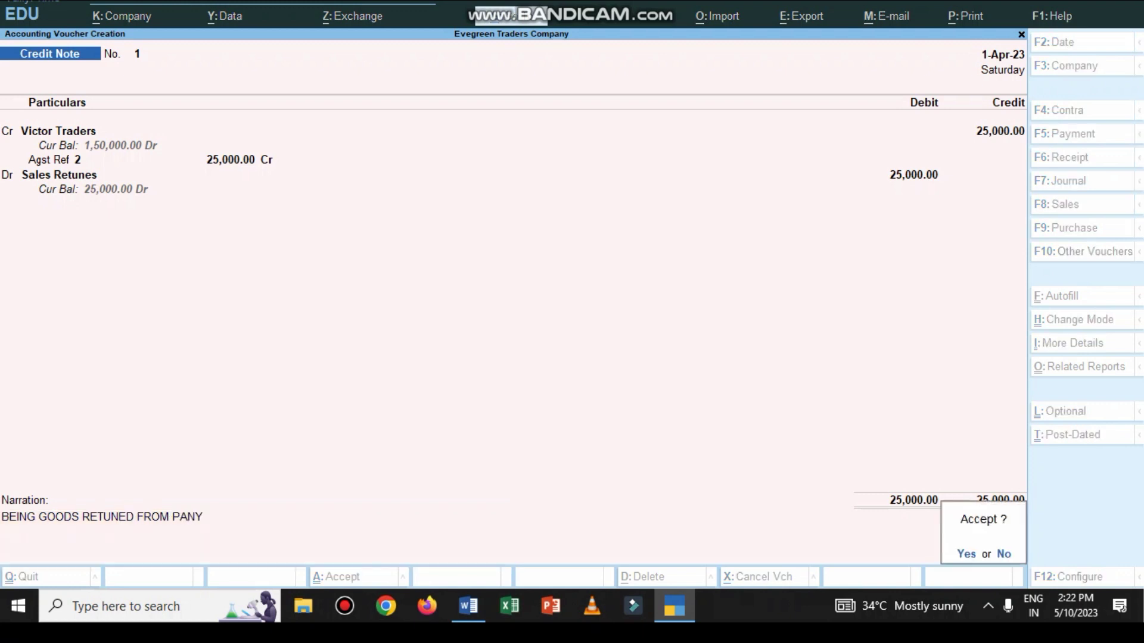
pyautogui.press('Return')
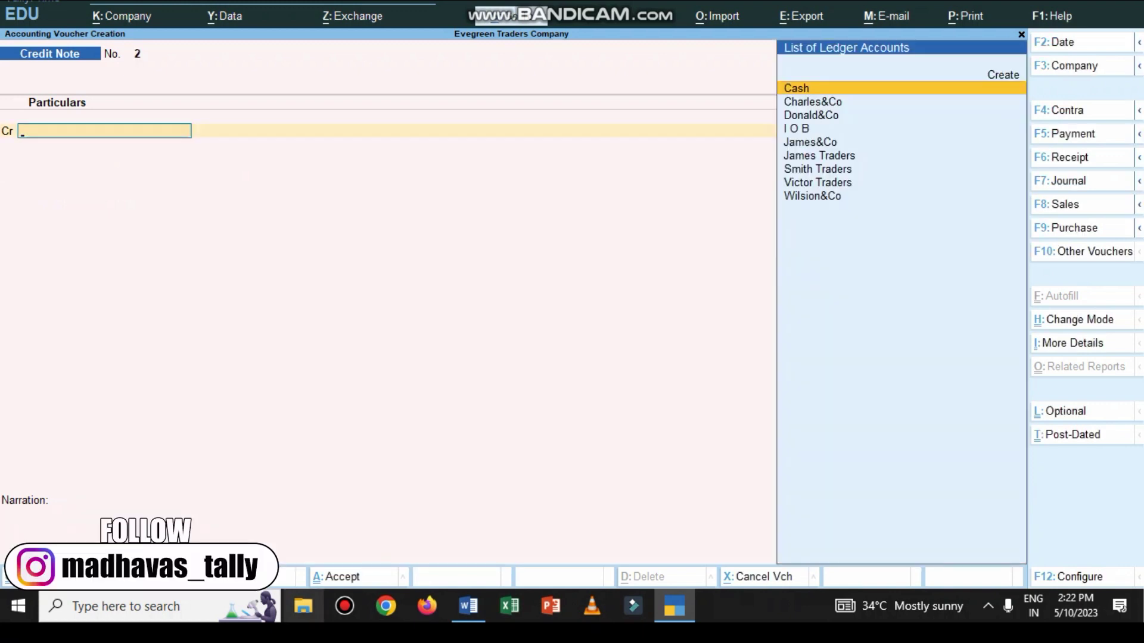
# Switch to the transaction list in Word and colour SMITH TRADERS red in items 14 and 11
pyautogui.click(468, 606)
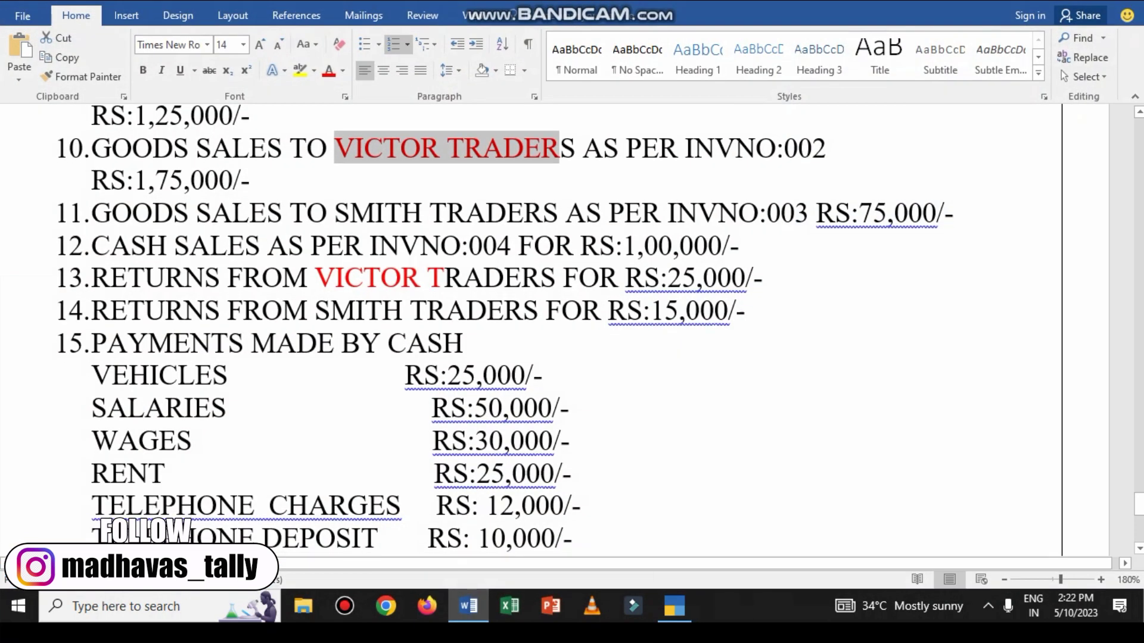
pyautogui.scroll(-1, 572, 330)
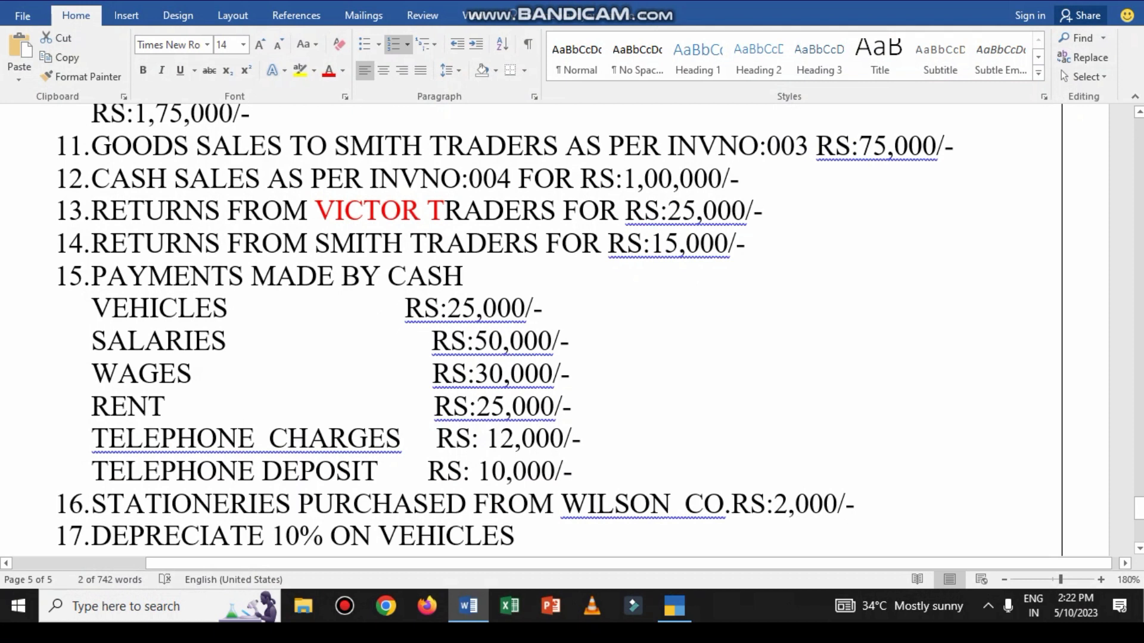
pyautogui.moveTo(314, 244); pyautogui.dragTo(545, 243)
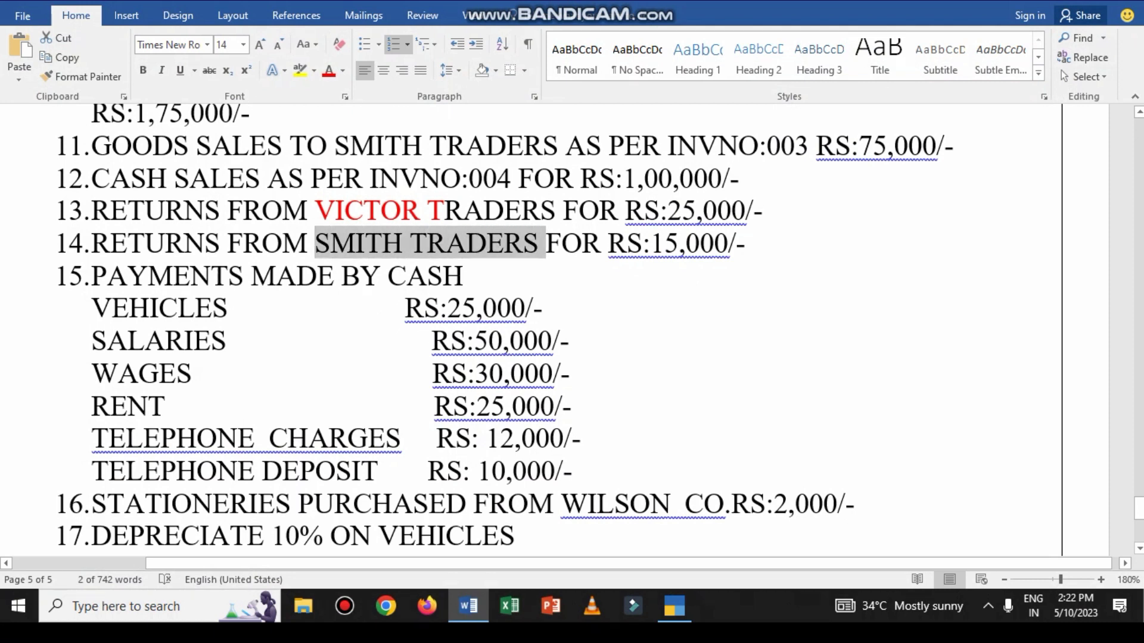
pyautogui.click(630, 221)
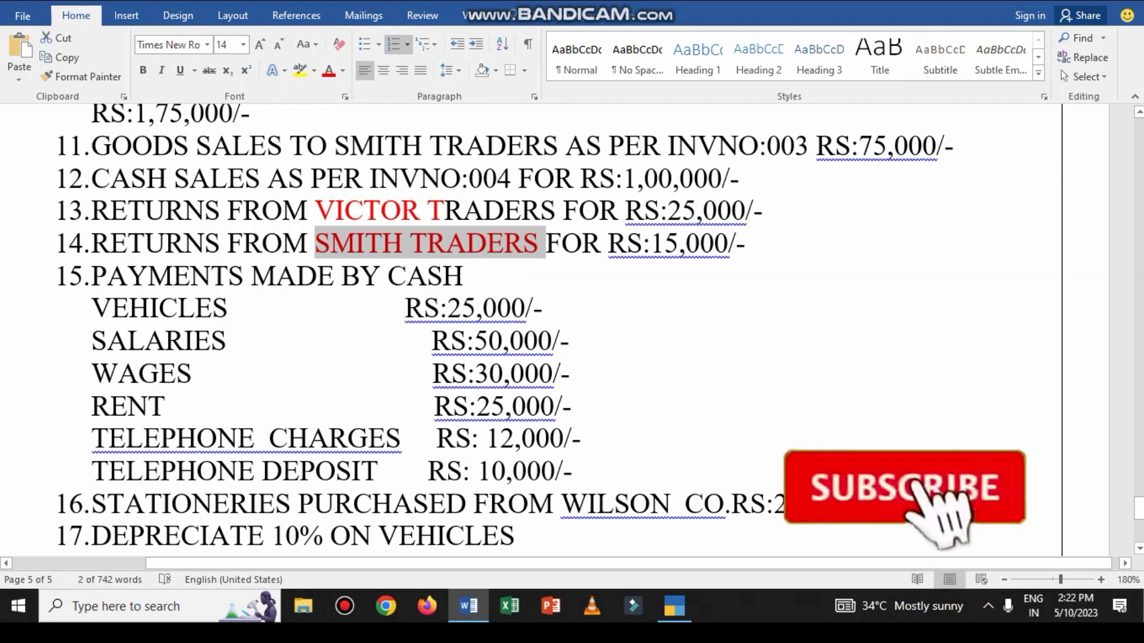
pyautogui.scroll(1, 590, 327)
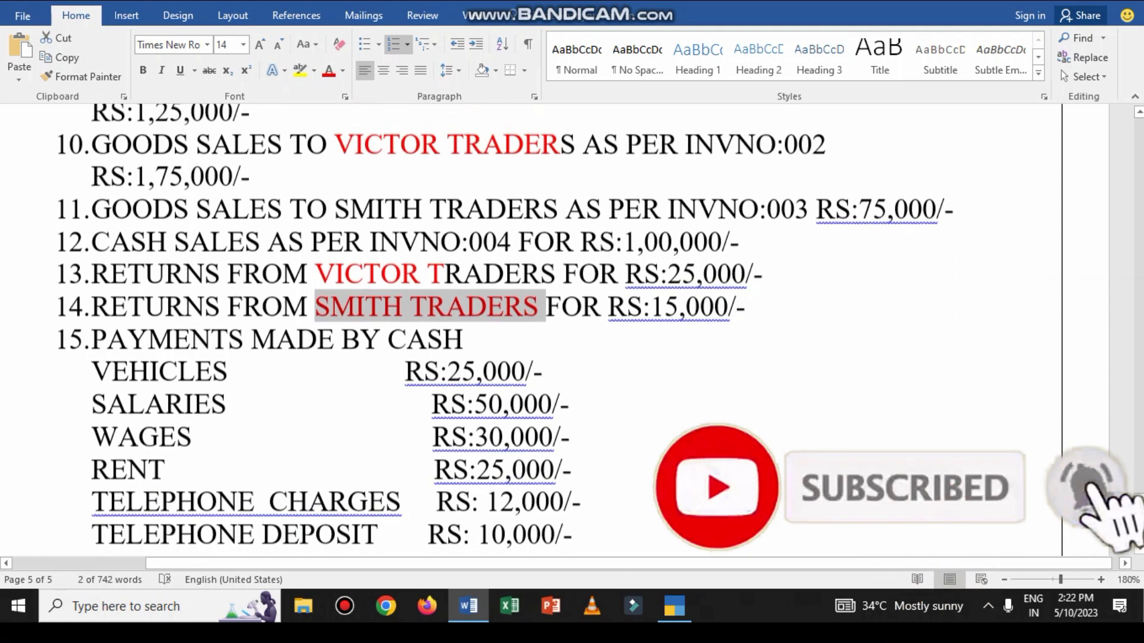
pyautogui.moveTo(335, 216); pyautogui.dragTo(566, 216)
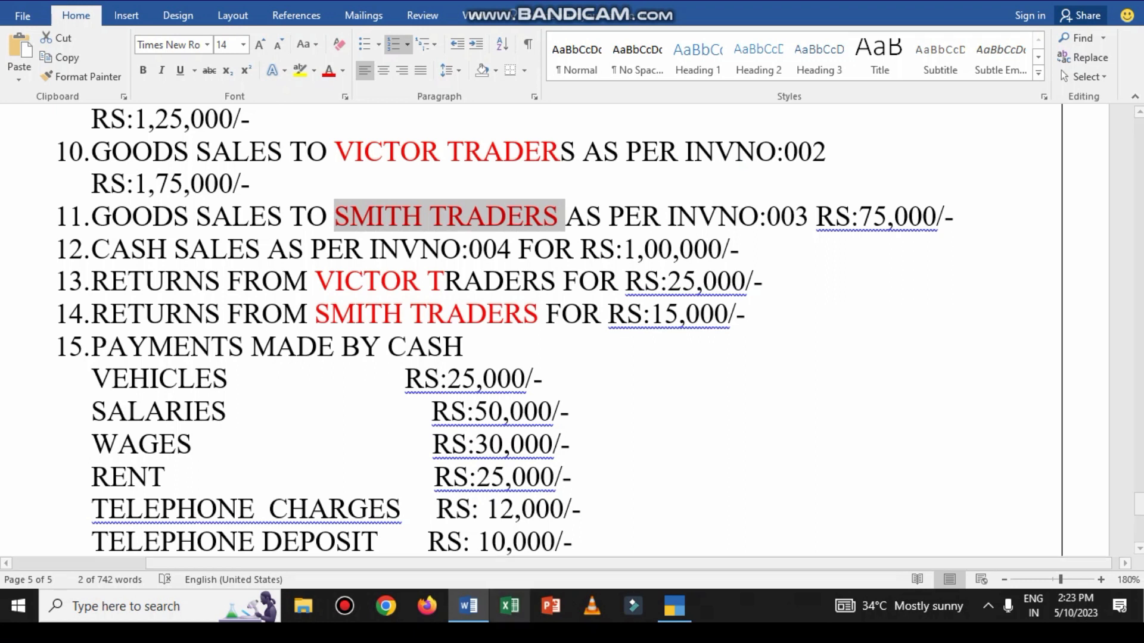
# Switch back to Tally and credit Smith Traders with 15,000 in the new credit note
pyautogui.hotkey('alt', 'Tab')
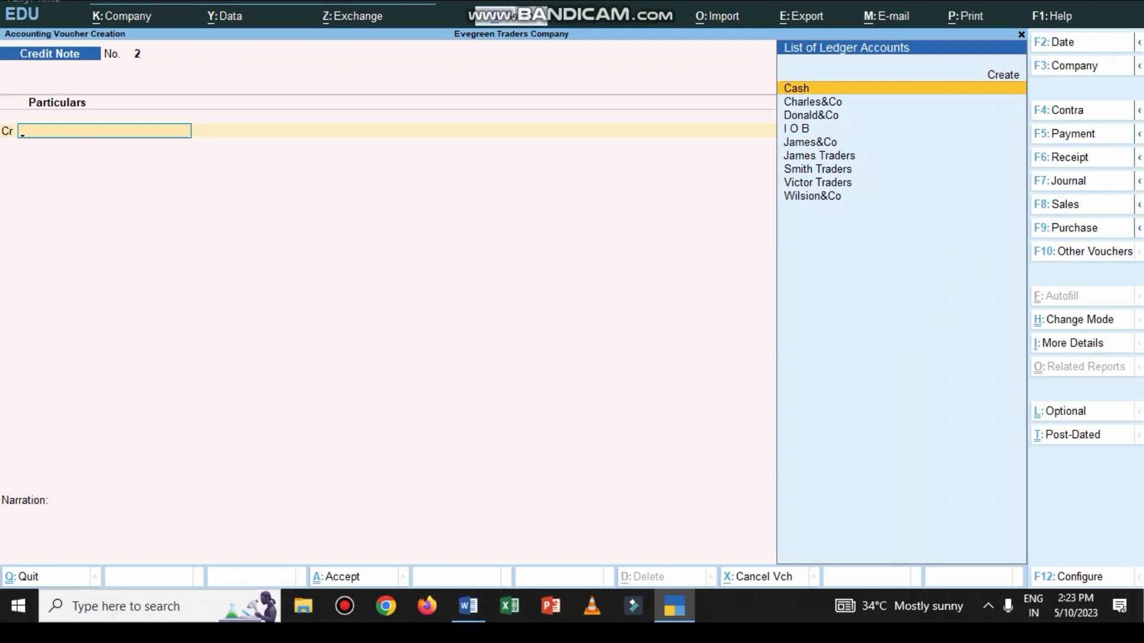
pyautogui.write('Sm')
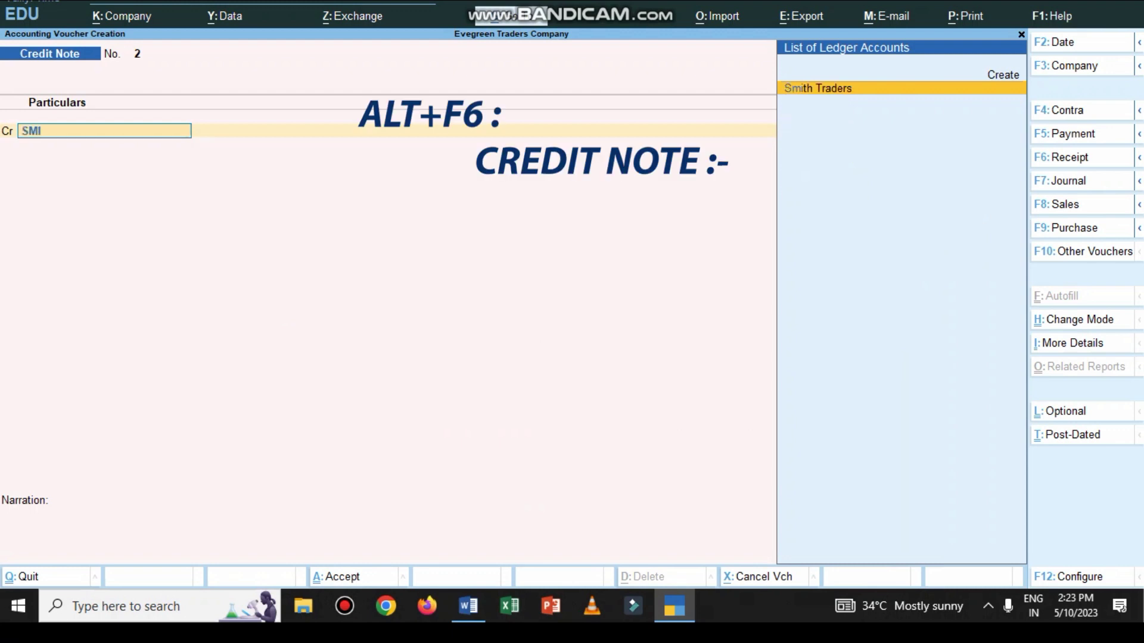
pyautogui.press('Return')
pyautogui.press('Return')
pyautogui.press('Return')
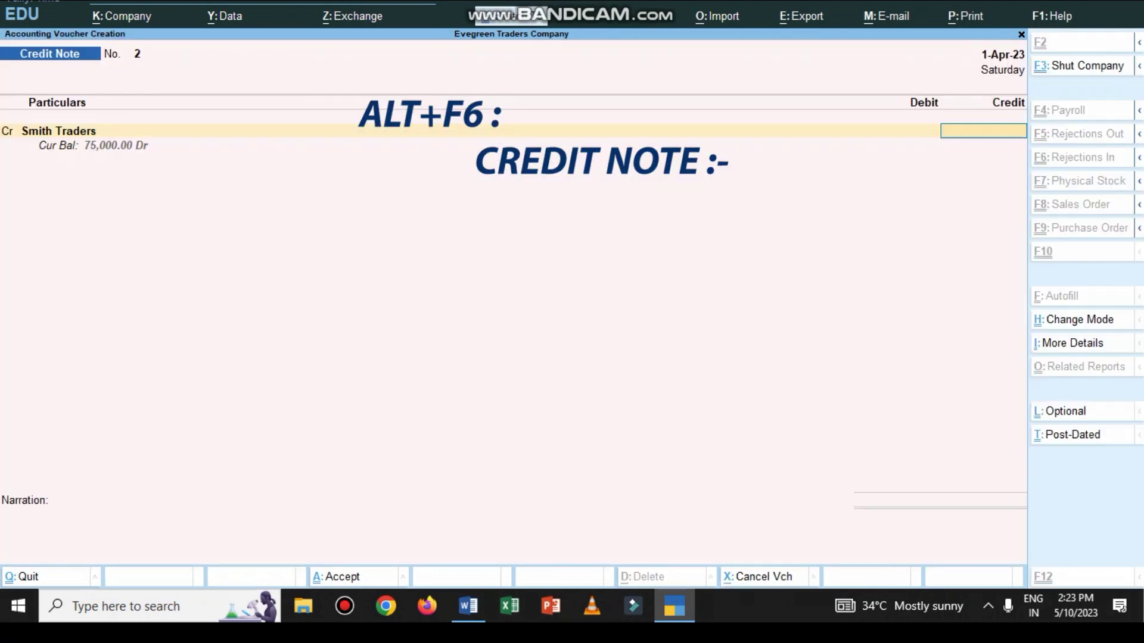
pyautogui.write('15000')
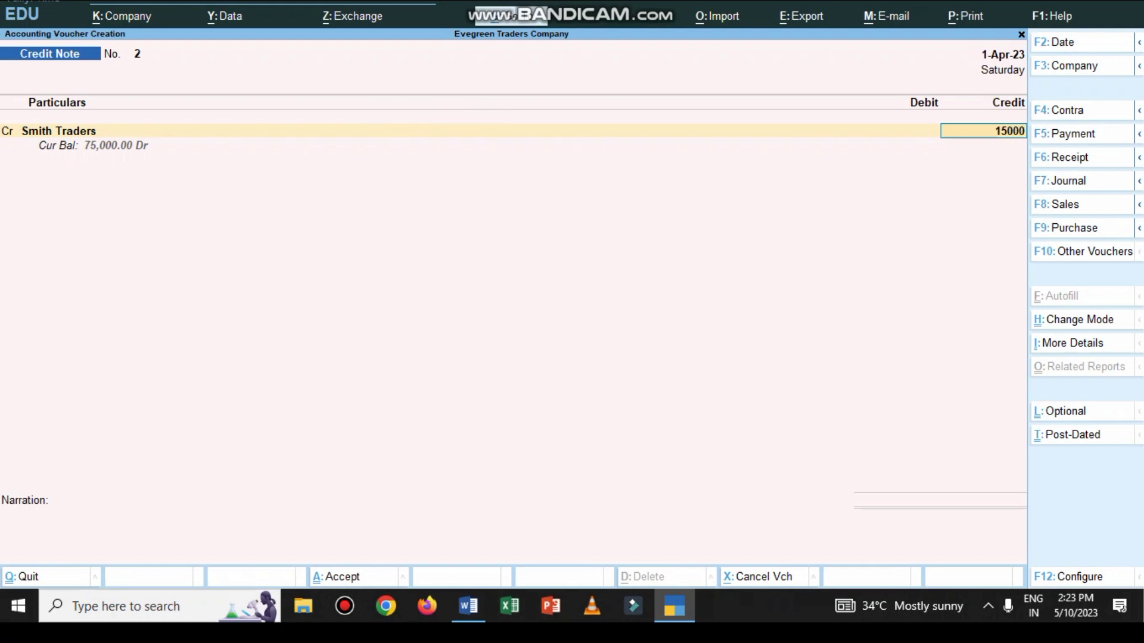
pyautogui.press('Return')
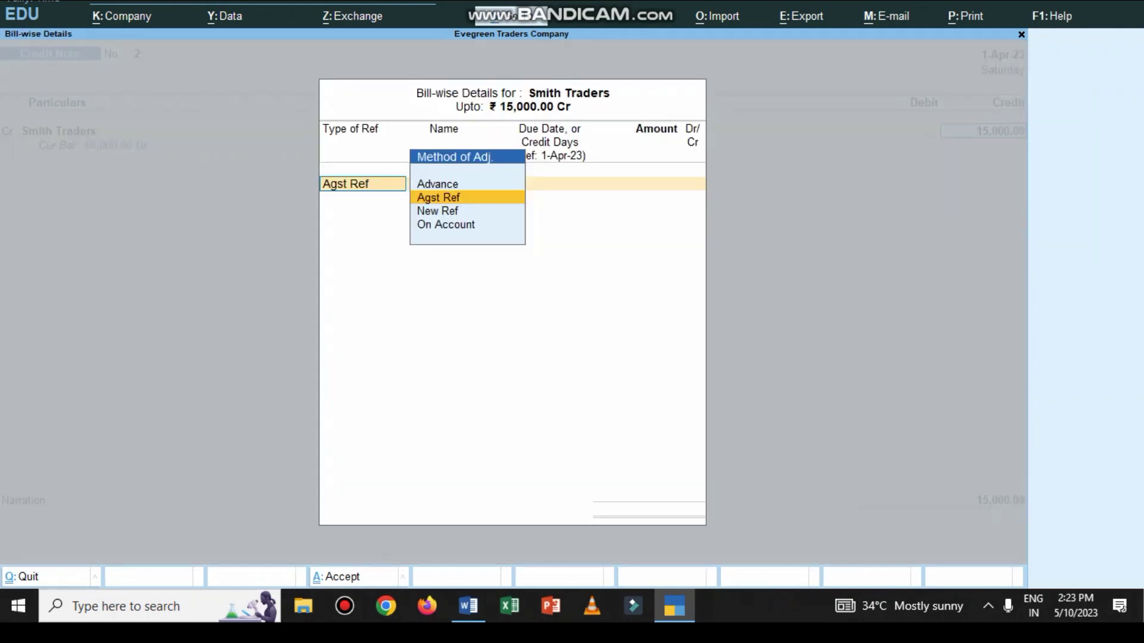
# Allocate the 15,000 Smith Traders credit to Agst Ref 3 in the bill-wise details
pyautogui.press('Return')
pyautogui.press('Return')
pyautogui.press('Return')
pyautogui.press('Return')
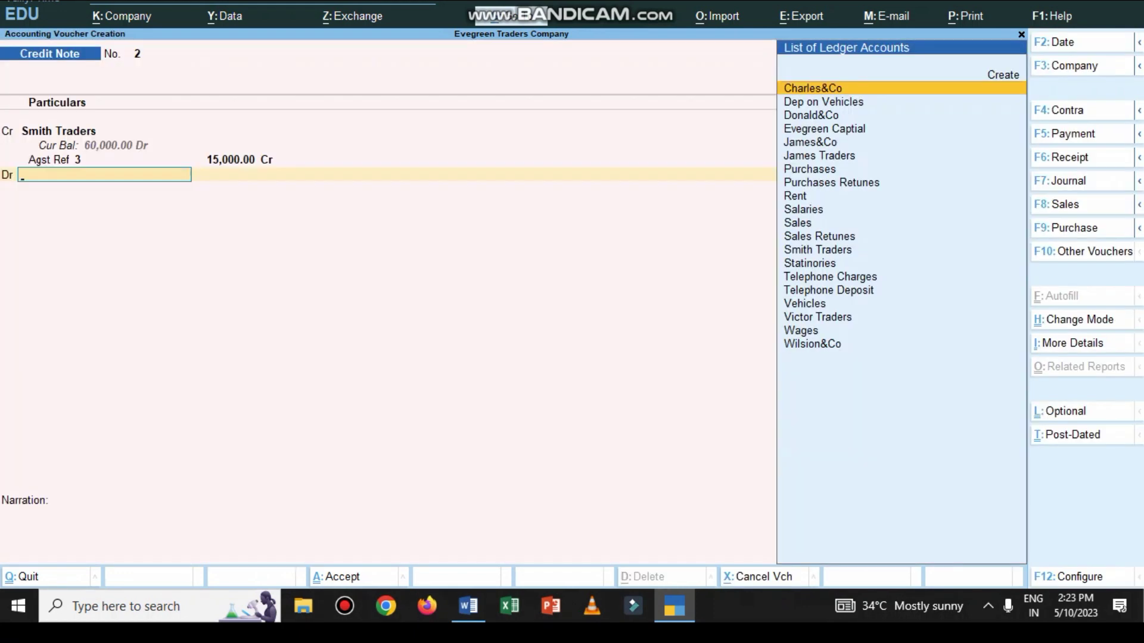
# Debit the Sales Retunes ledger with 15,000 in the Smith Traders credit note
pyautogui.write('SA')
pyautogui.press('Down')
pyautogui.press('Down')
pyautogui.press('Return')
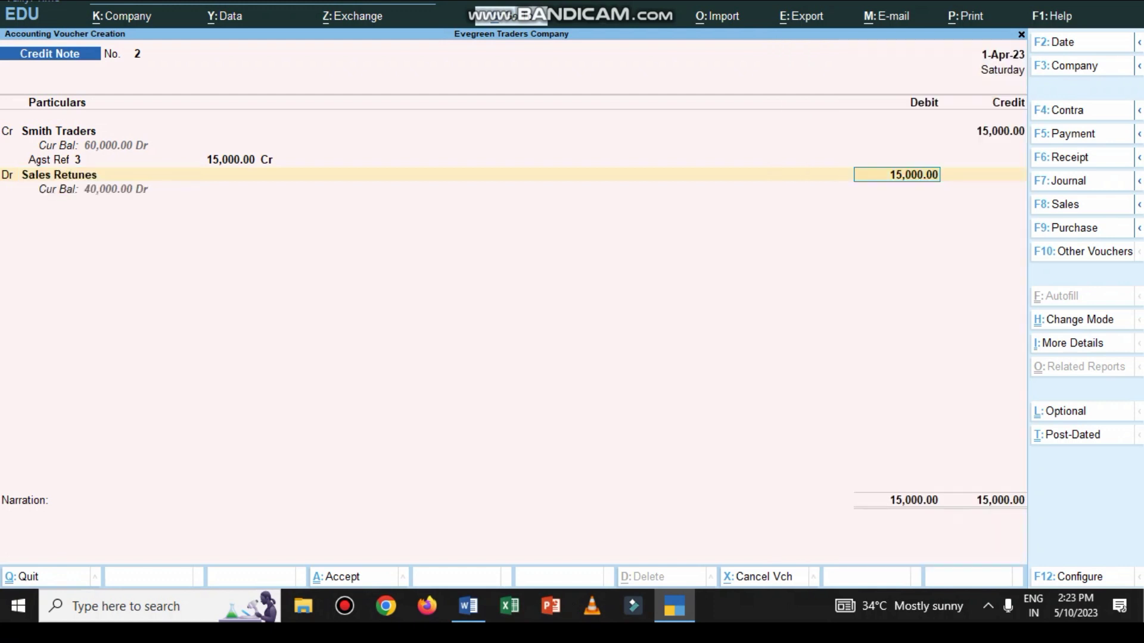
pyautogui.press('Return')
# Reuse the previous narration BEING GOODS RETUNED FROM PANY and save the Smith Traders credit note
pyautogui.hotkey('ctrl', 'r')
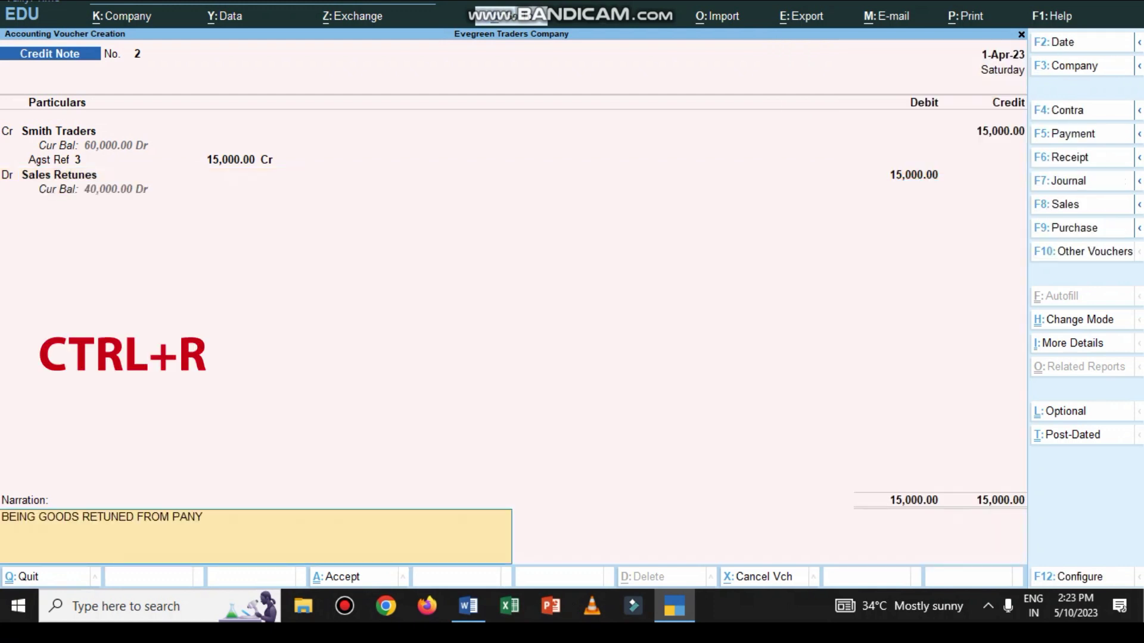
pyautogui.press('Return')
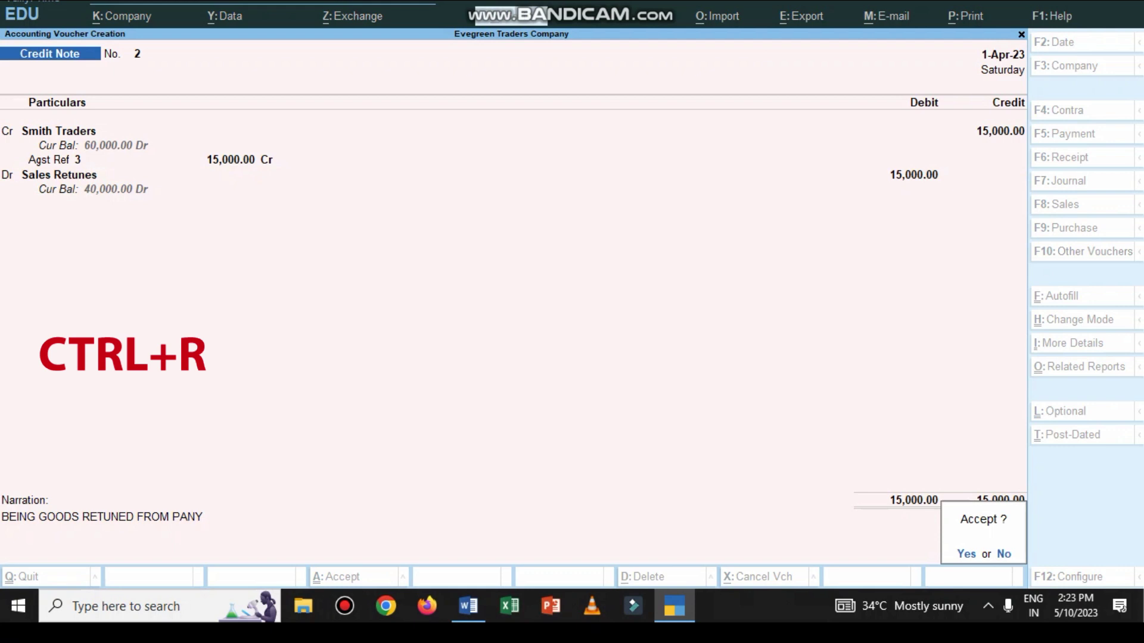
pyautogui.press('Return')
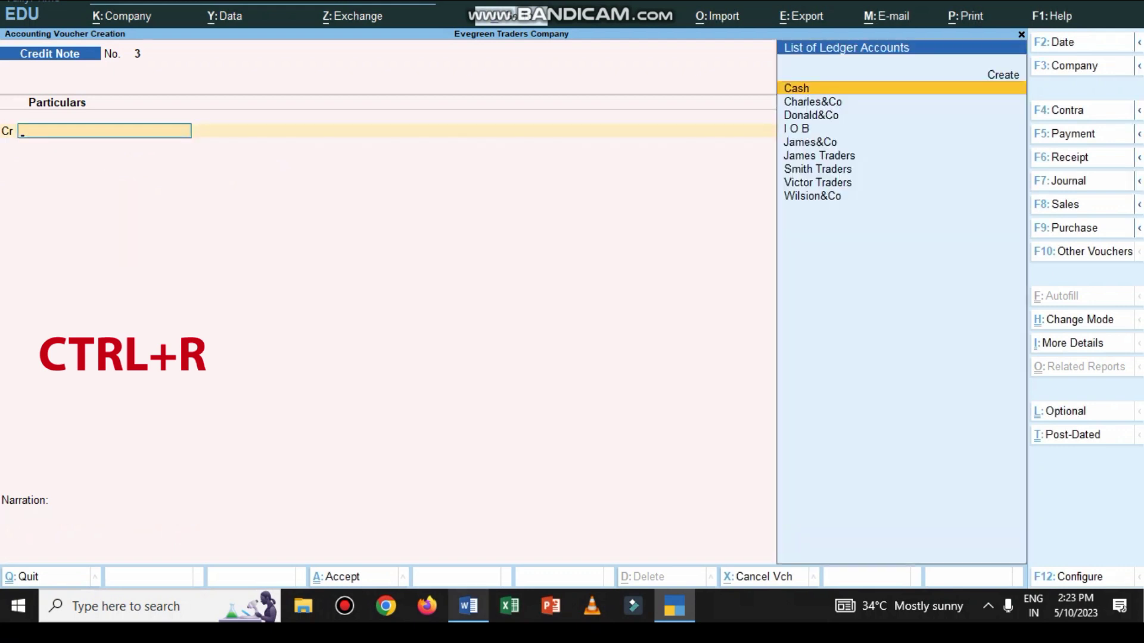
# Check the cash payments under item 15 in the Word list, and start a payment voucher in Tally
pyautogui.click(469, 606)
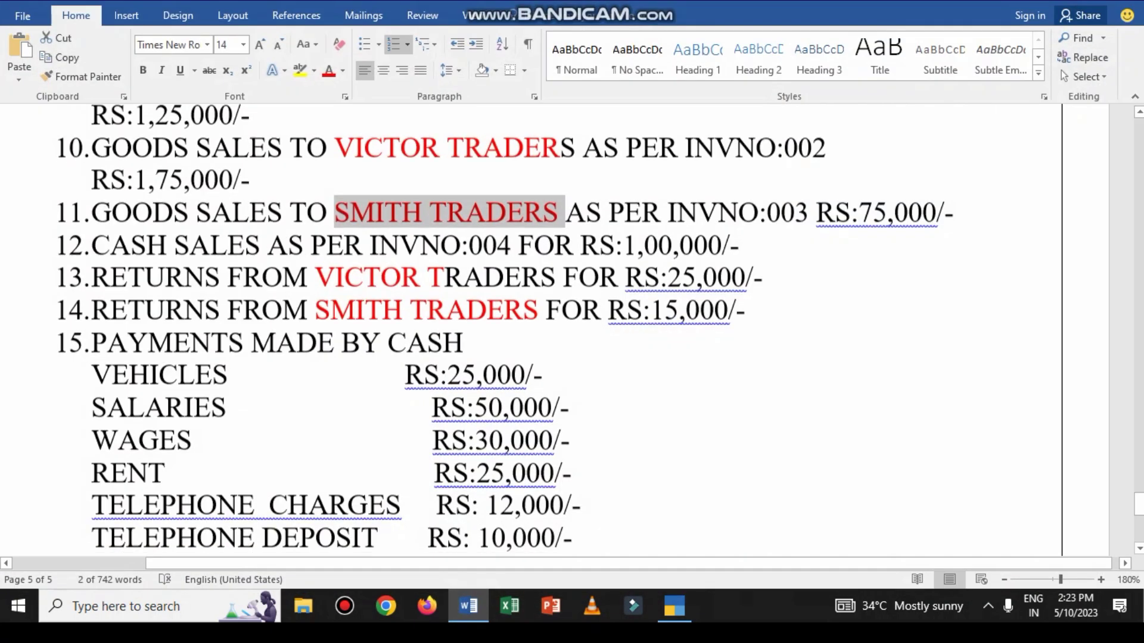
pyautogui.scroll(-2, 572, 330)
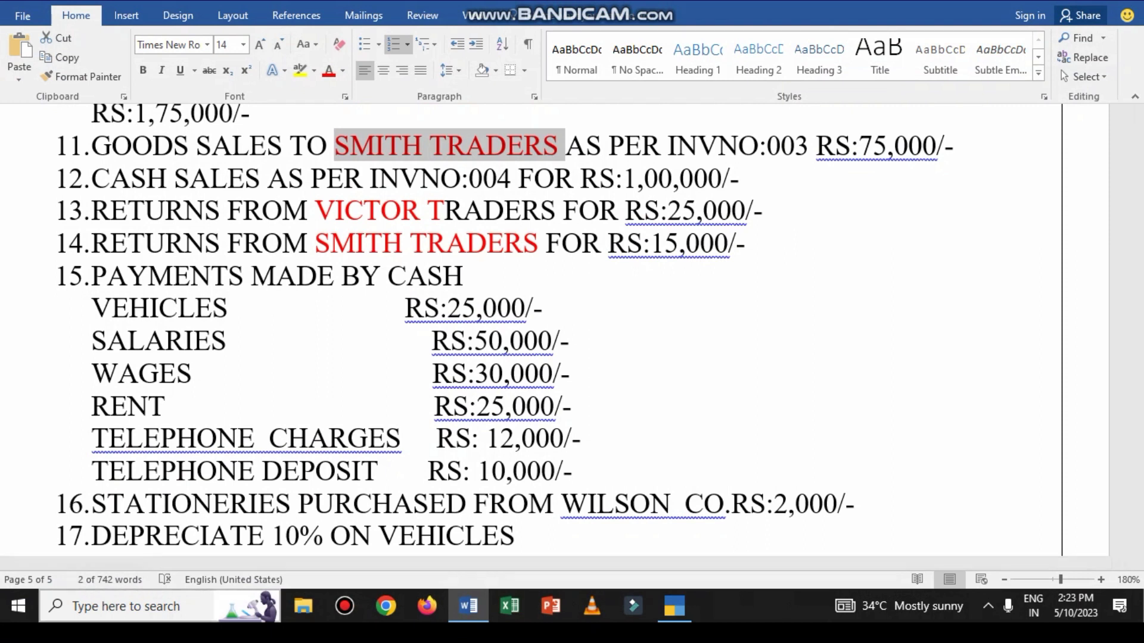
pyautogui.click(674, 607)
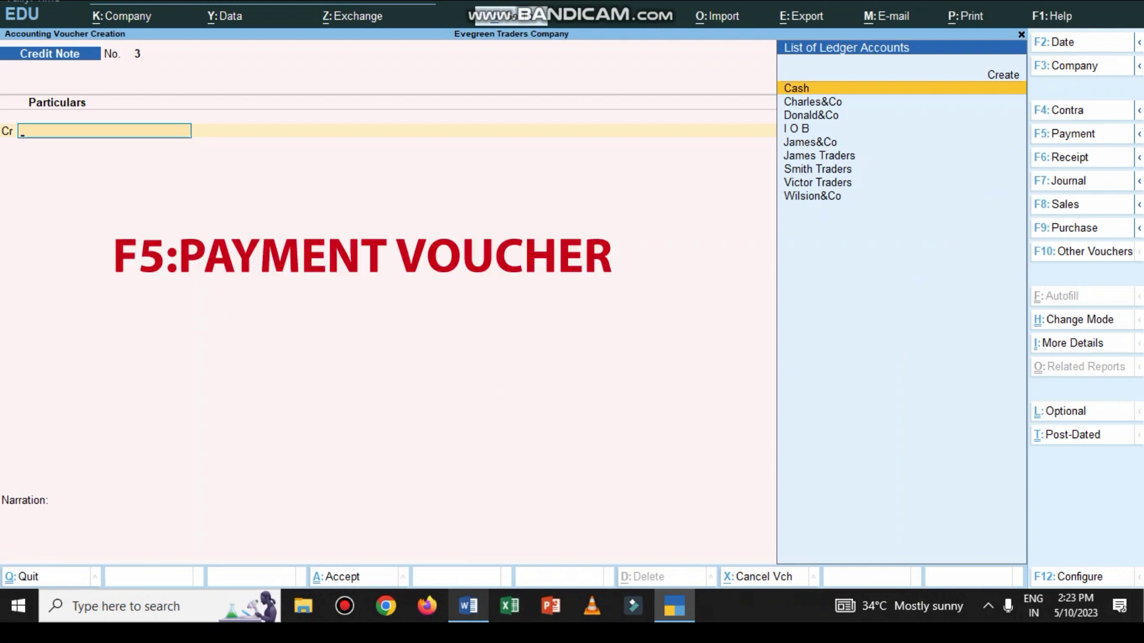
pyautogui.press('F5')
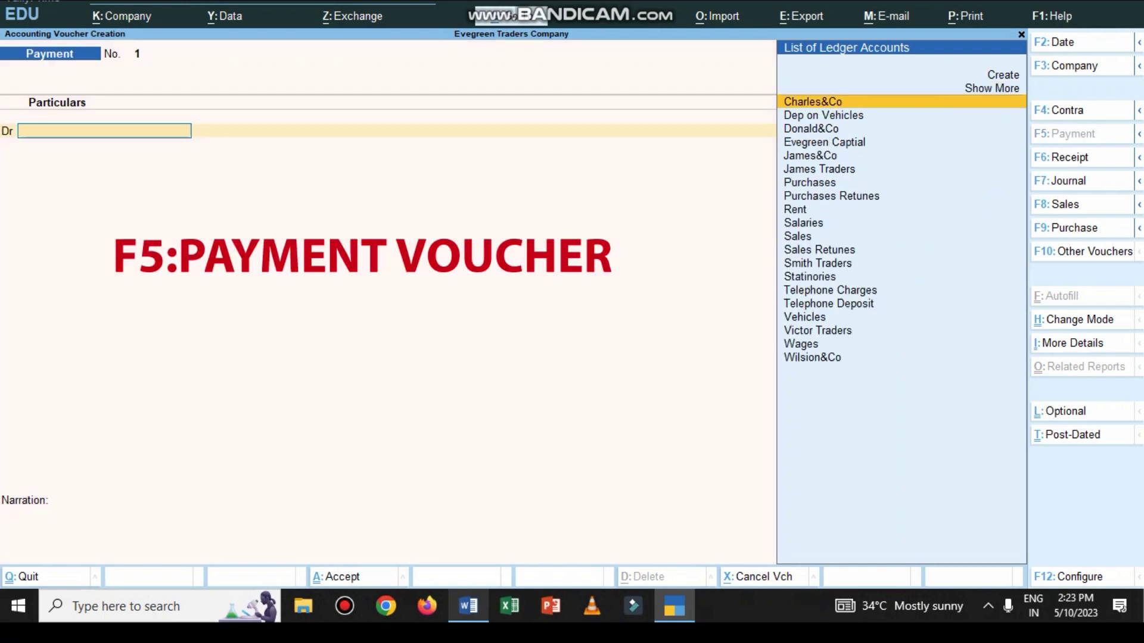
# Recheck the cash payments list in Word and debit the Vehicles ledger with 25,000 in the Tally payment voucher
pyautogui.hotkey('alt', 'Tab')
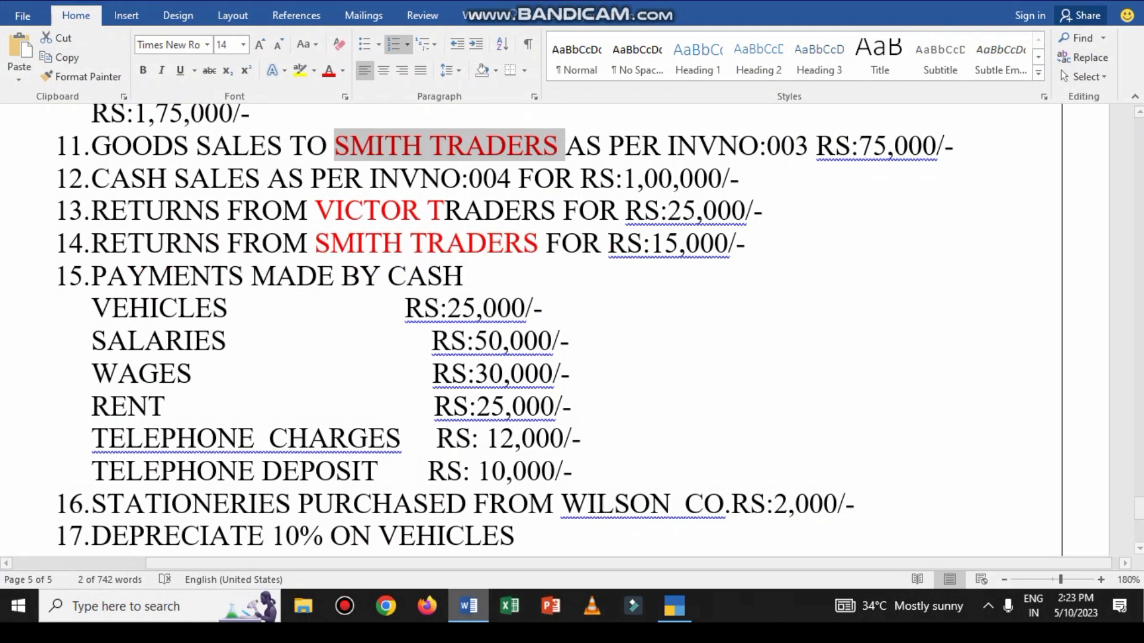
pyautogui.hotkey('alt', 'Tab')
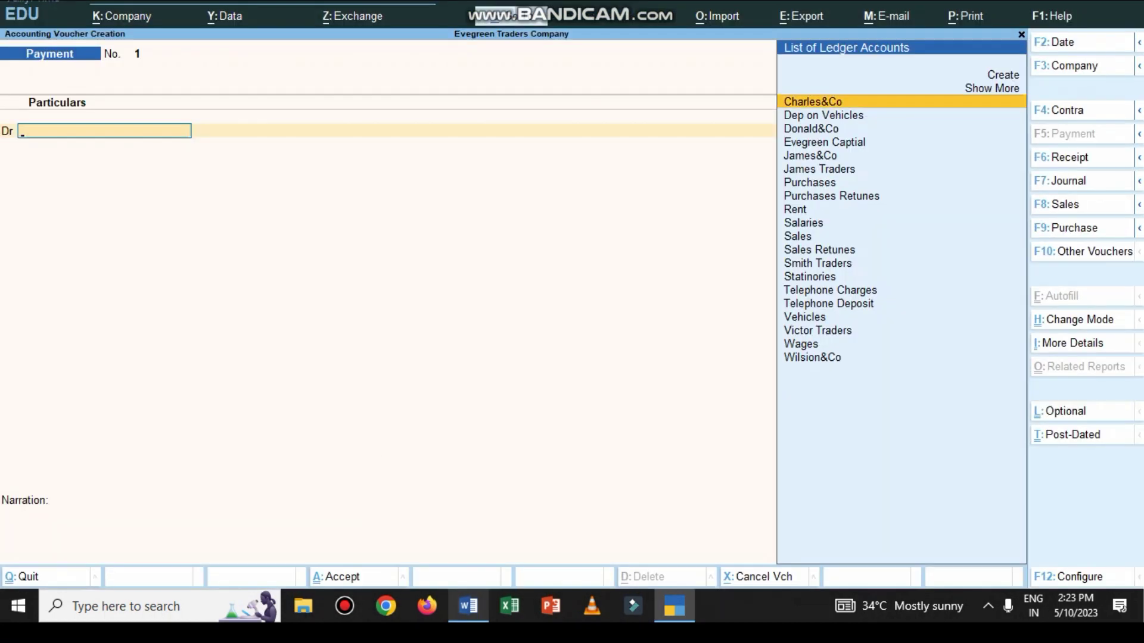
pyautogui.write('V')
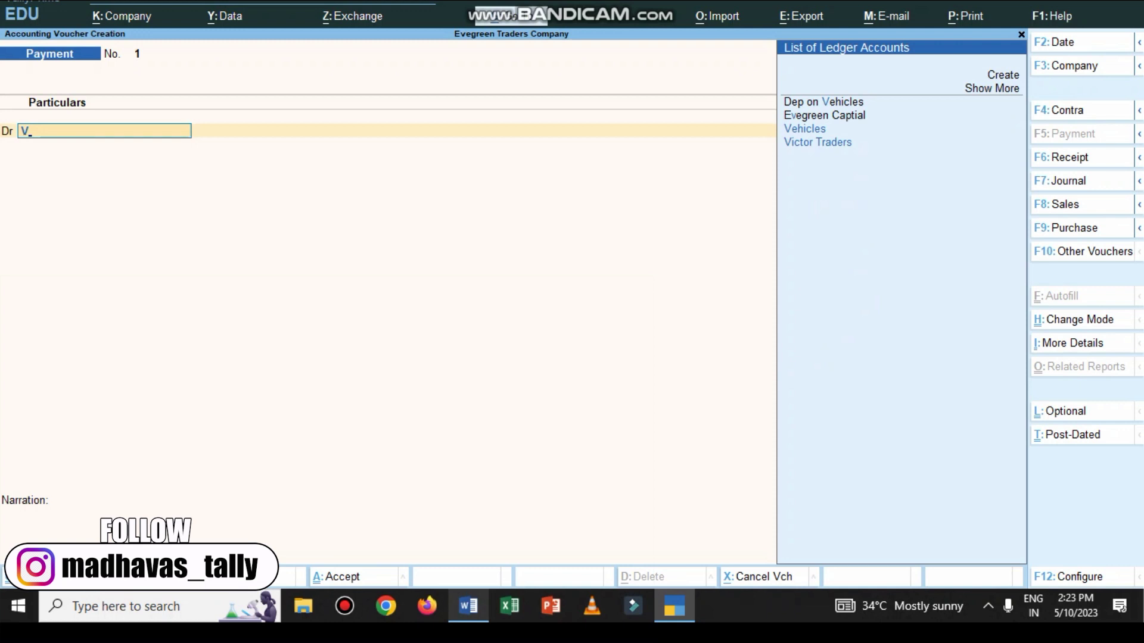
pyautogui.press('Return')
pyautogui.write('25000')
pyautogui.press('Return')
# Add a debit line for the Salaries ledger with 50,000 to the payment voucher
pyautogui.press('Return')
pyautogui.write('SA')
pyautogui.press('Return')
pyautogui.write('30')
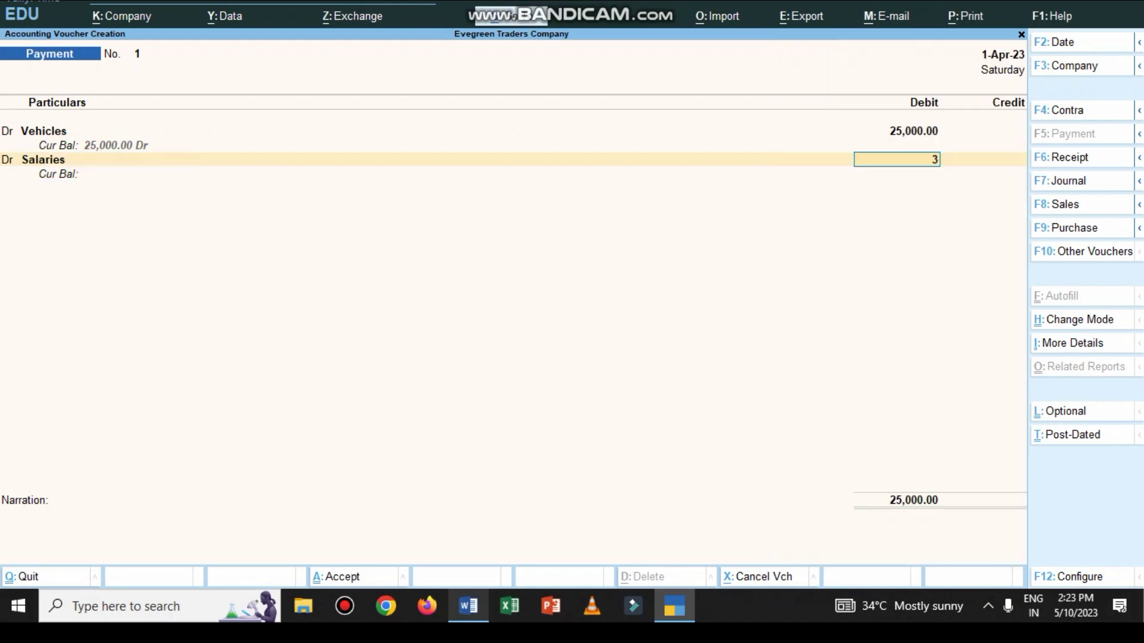
pyautogui.press('BackSpace')
pyautogui.press('BackSpace')
pyautogui.press('BackSpace')
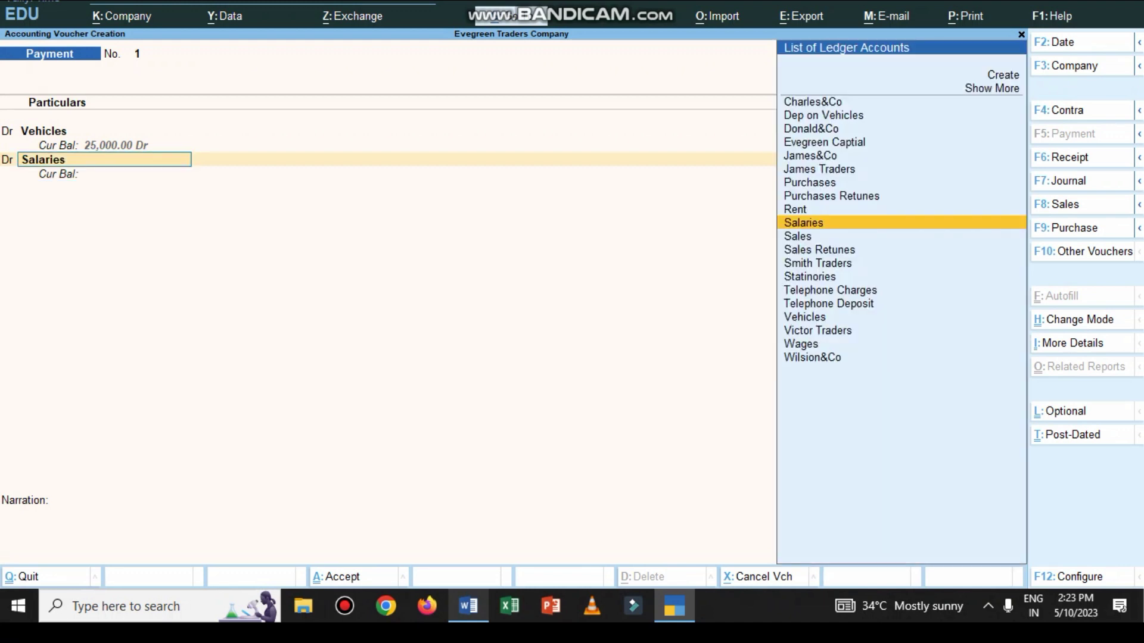
pyautogui.press('Return')
pyautogui.write('50,000')
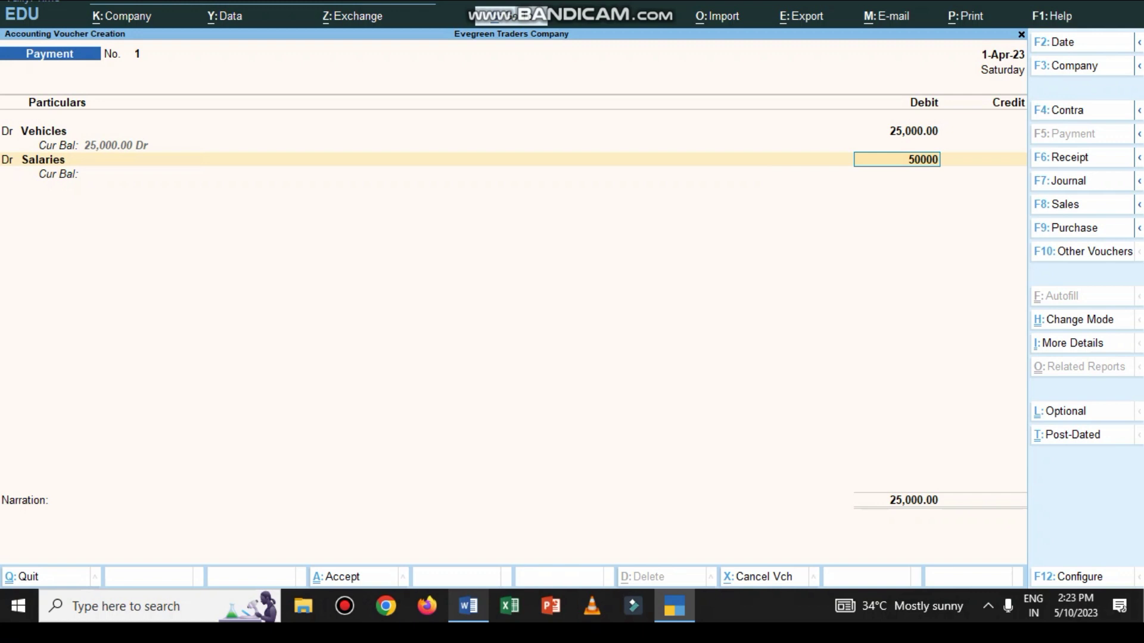
pyautogui.press('Return')
# Add a debit line for the Wages ledger with 30,000 to the payment voucher
pyautogui.write('dW')
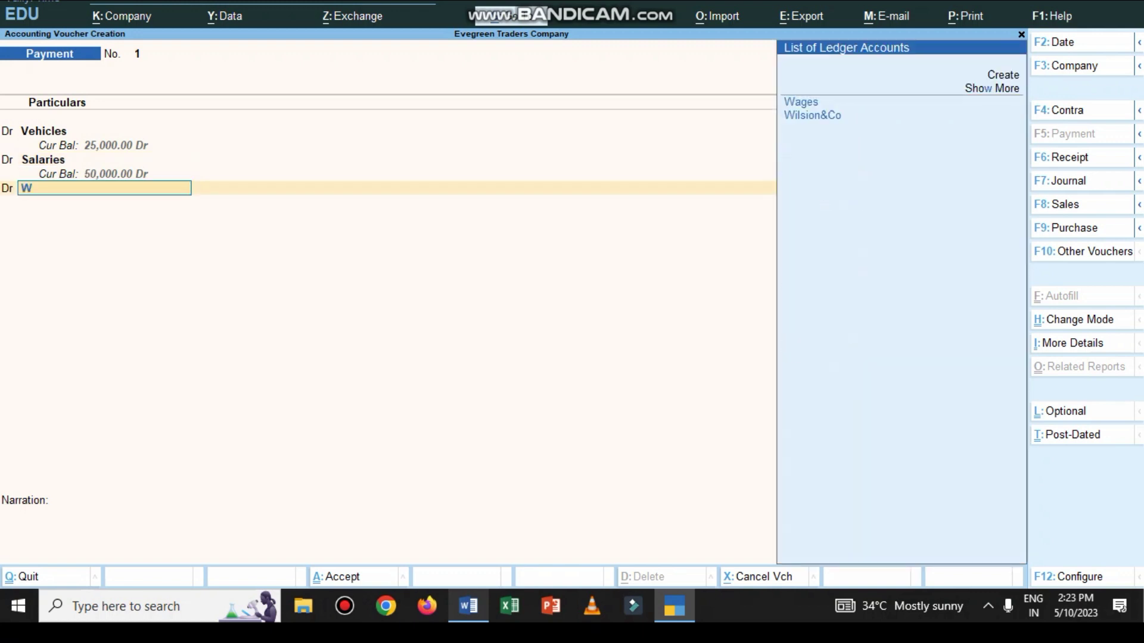
pyautogui.press('Down')
pyautogui.press('Return')
pyautogui.write('30000')
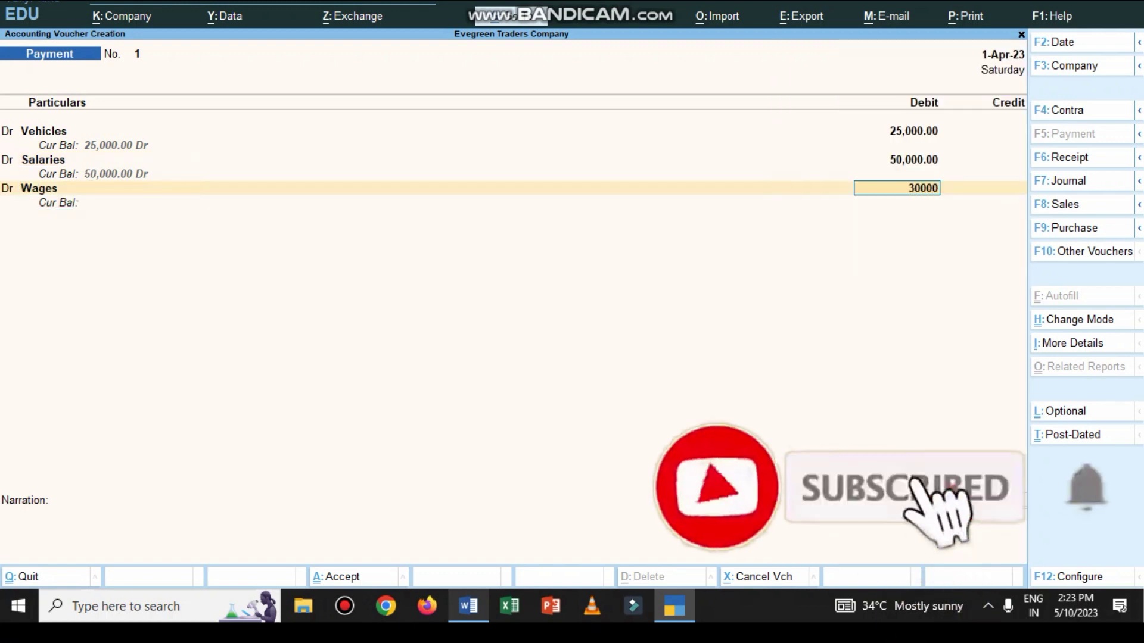
pyautogui.press('Return')
# Consult the Word list for the next payment and debit the Rent ledger with 25,000 in the Tally voucher
pyautogui.press('d')
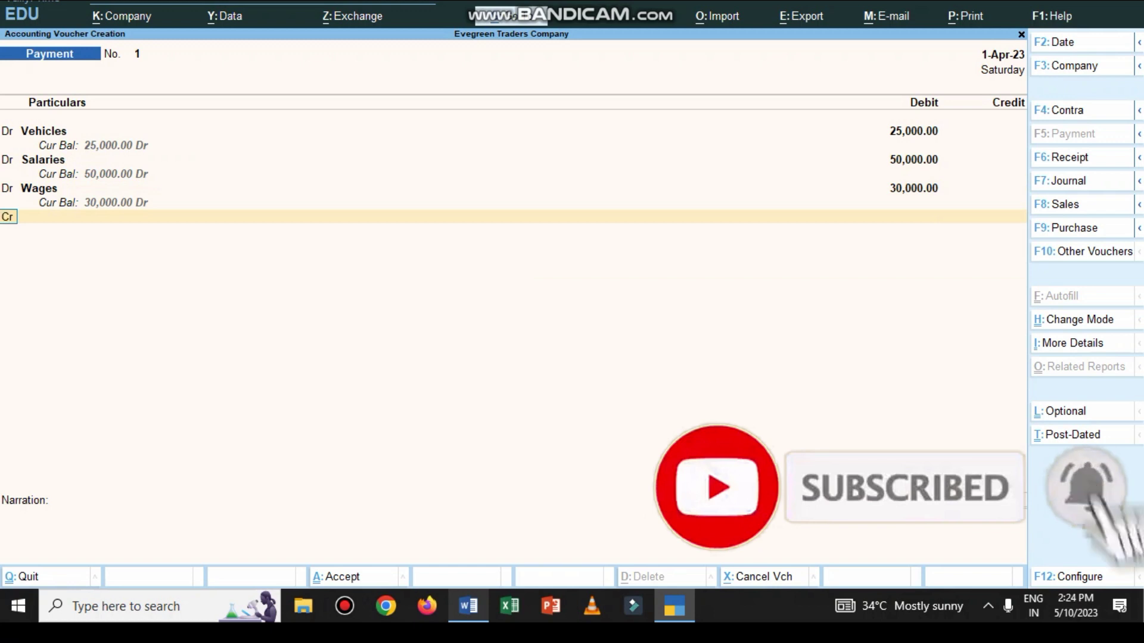
pyautogui.hotkey('alt', 'Tab')
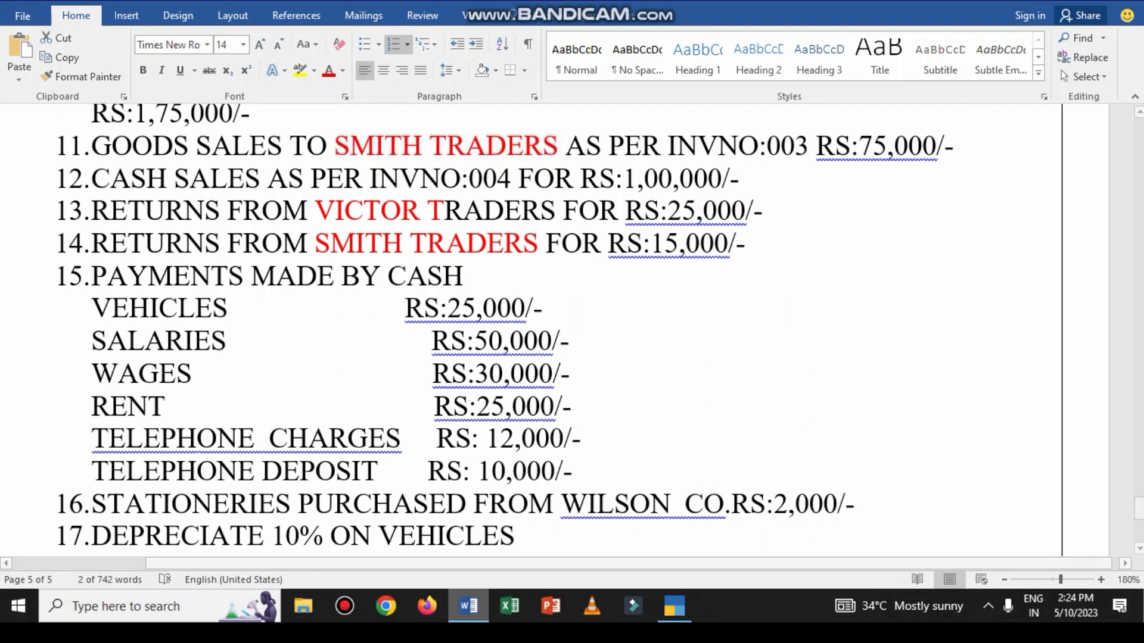
pyautogui.hotkey('alt', 'Tab')
pyautogui.write('RE')
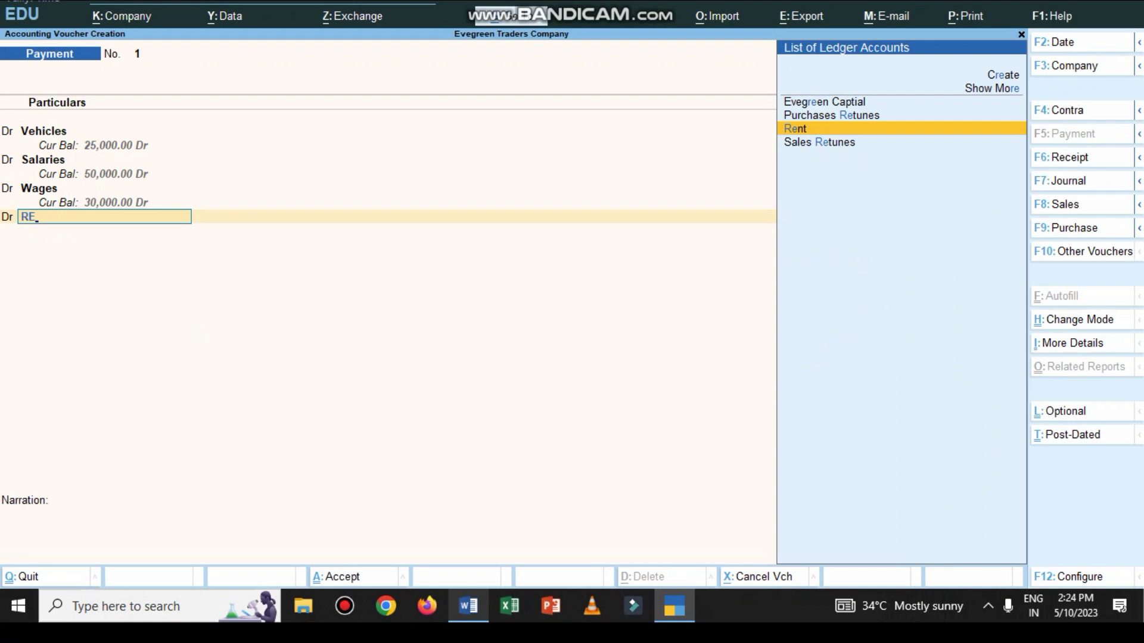
pyautogui.press('Return')
pyautogui.write('25000')
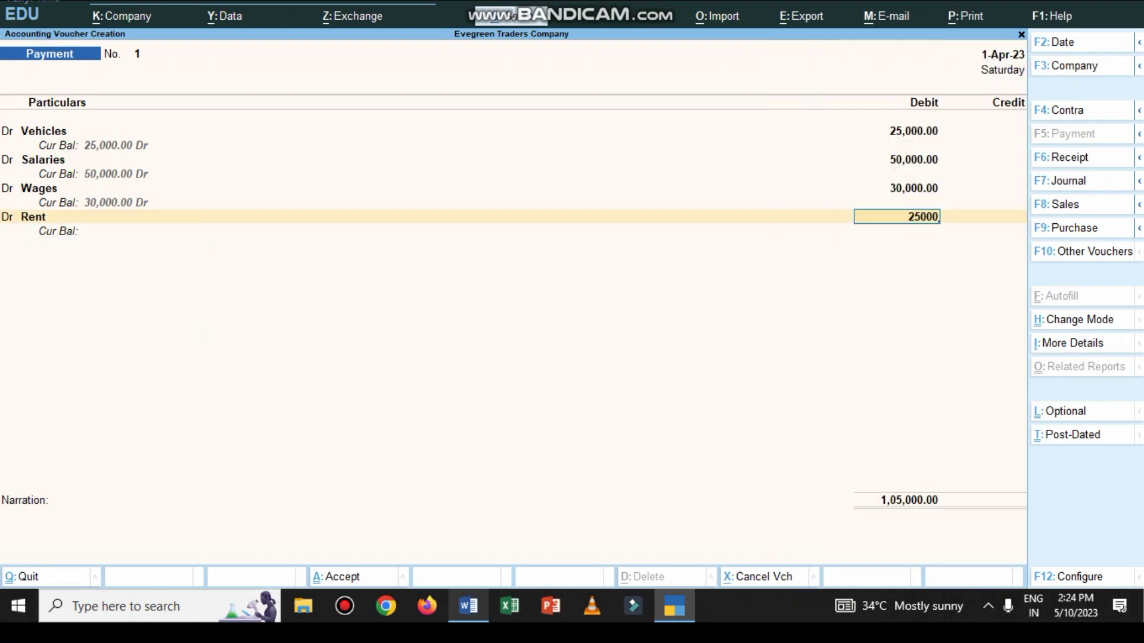
pyautogui.press('Return')
# Add a debit line for the Telephone Charges ledger with 12,000 to the payment voucher
pyautogui.write('D')
pyautogui.press('Return')
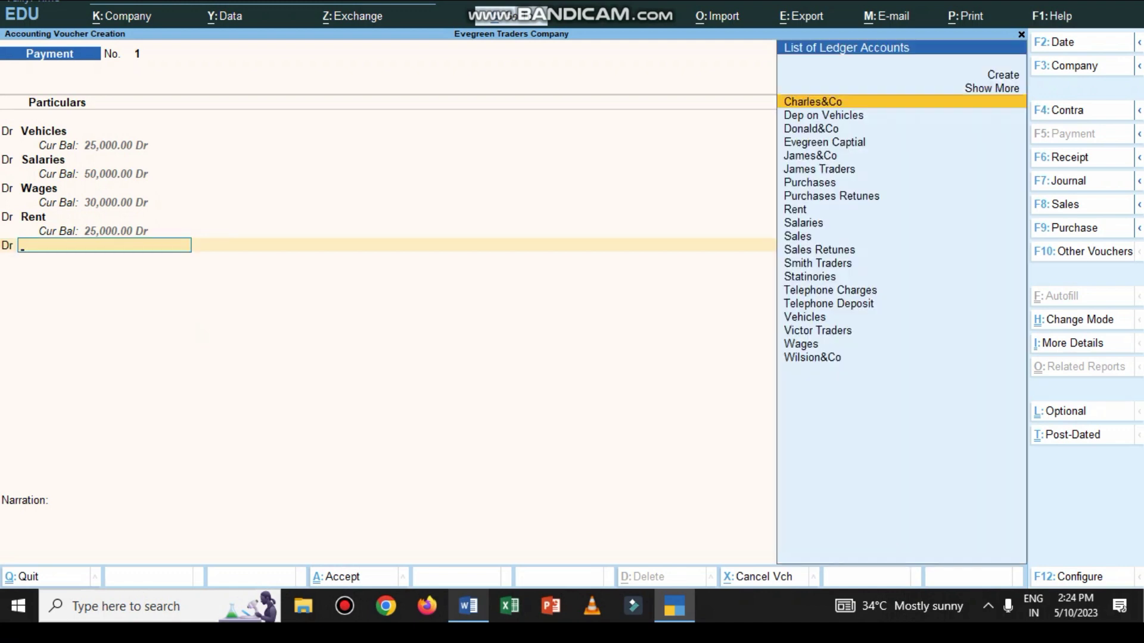
pyautogui.write('R')
pyautogui.press('BackSpace')
pyautogui.write('T')
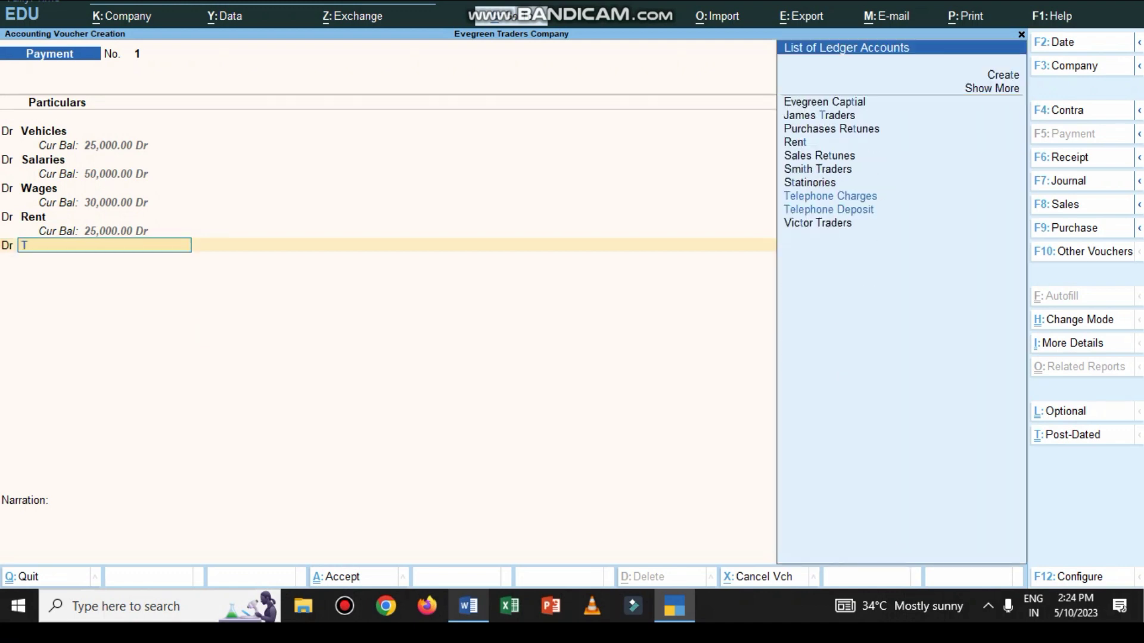
pyautogui.press('Down')
pyautogui.press('Up')
pyautogui.press('Return')
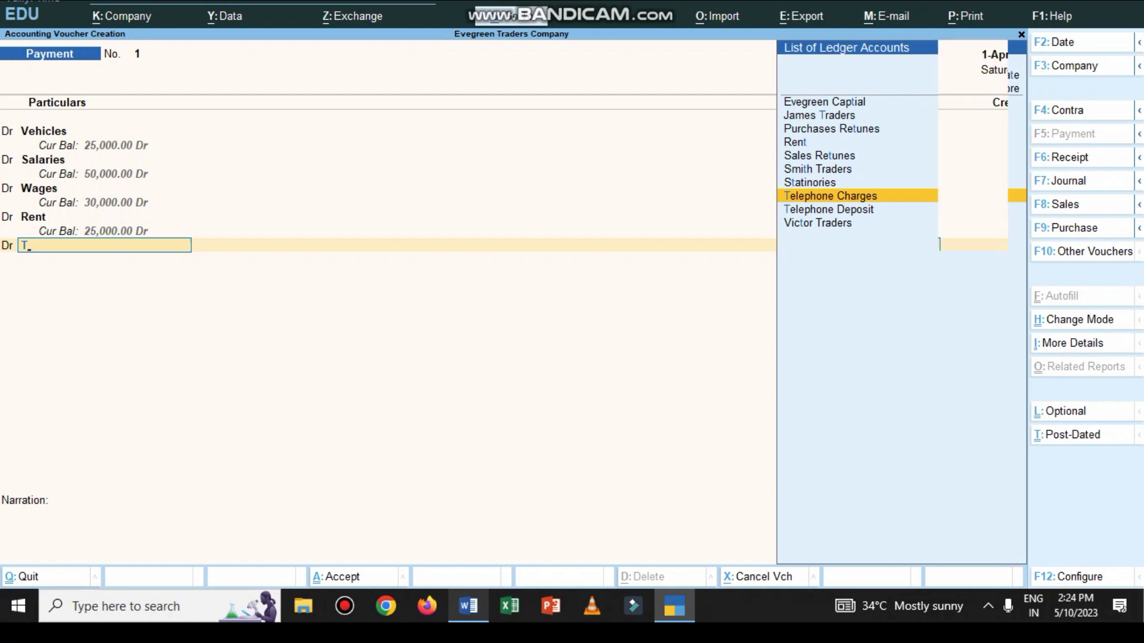
pyautogui.write('12,000')
pyautogui.press('Return')
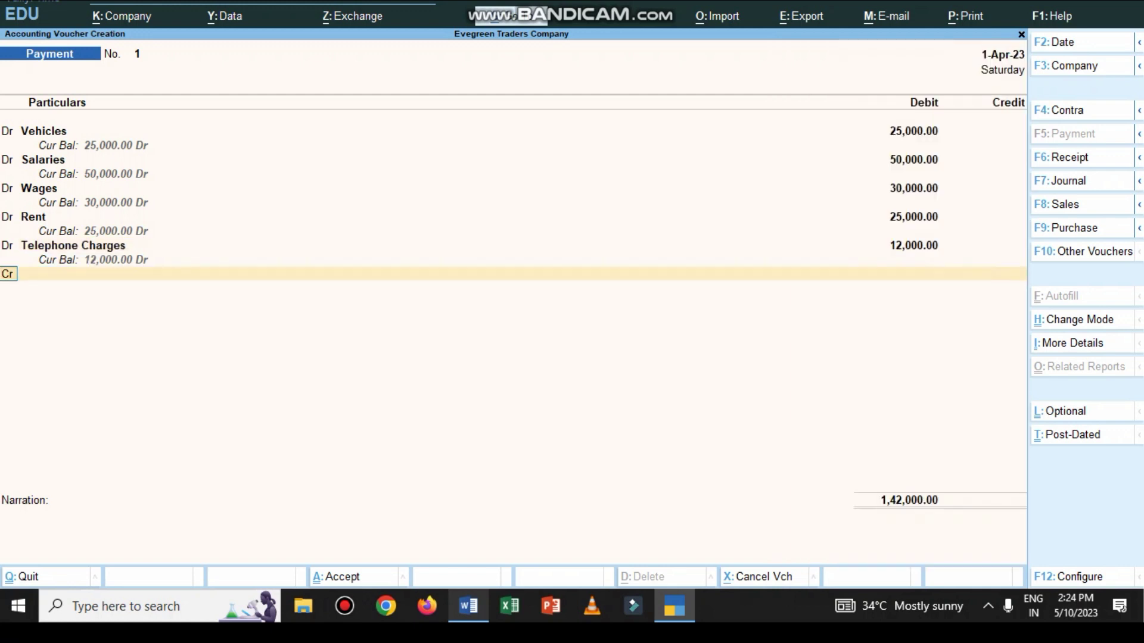
# Add a debit line for the Telephone Deposit ledger with 10,000 to the payment voucher
pyautogui.press('Return')
pyautogui.write('E')
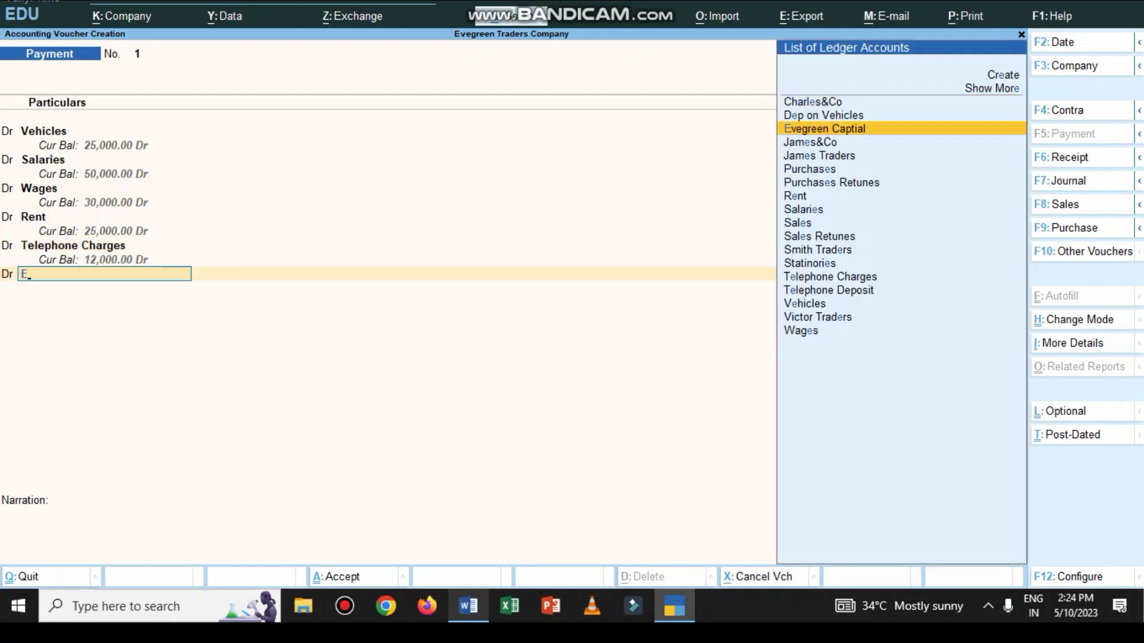
pyautogui.press('BackSpace')
pyautogui.write('t')
pyautogui.press('Down')
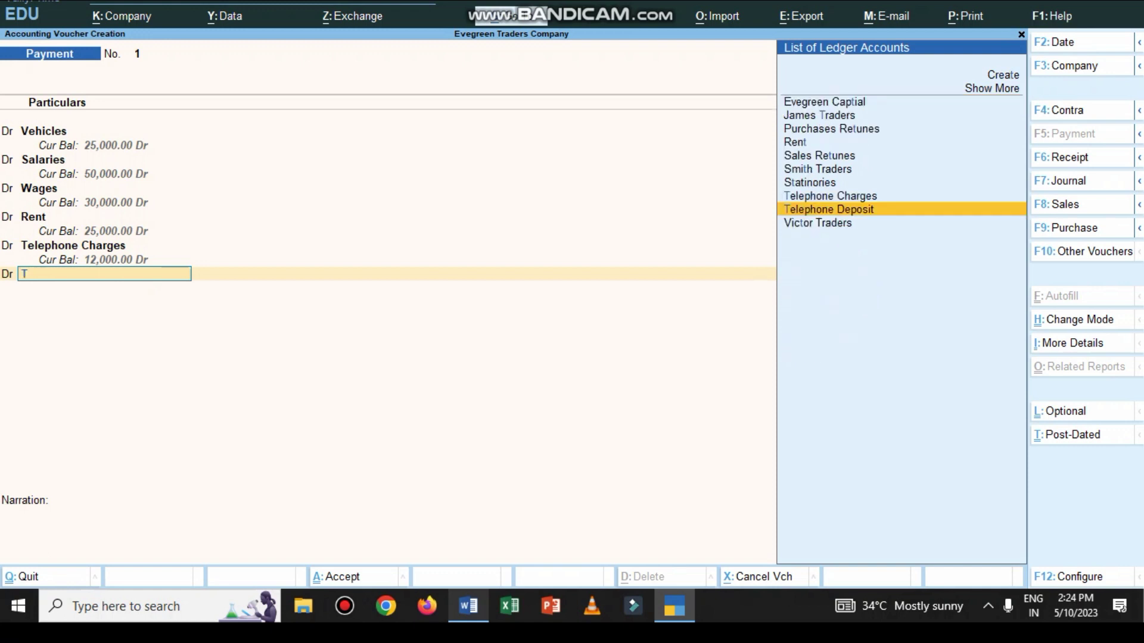
pyautogui.press('Return')
pyautogui.write('100000.00')
pyautogui.press('Return')
# Credit the Cash ledger with the full 1,52,000 in the payment voucher
pyautogui.write('c')
pyautogui.press('Return')
pyautogui.write('ca')
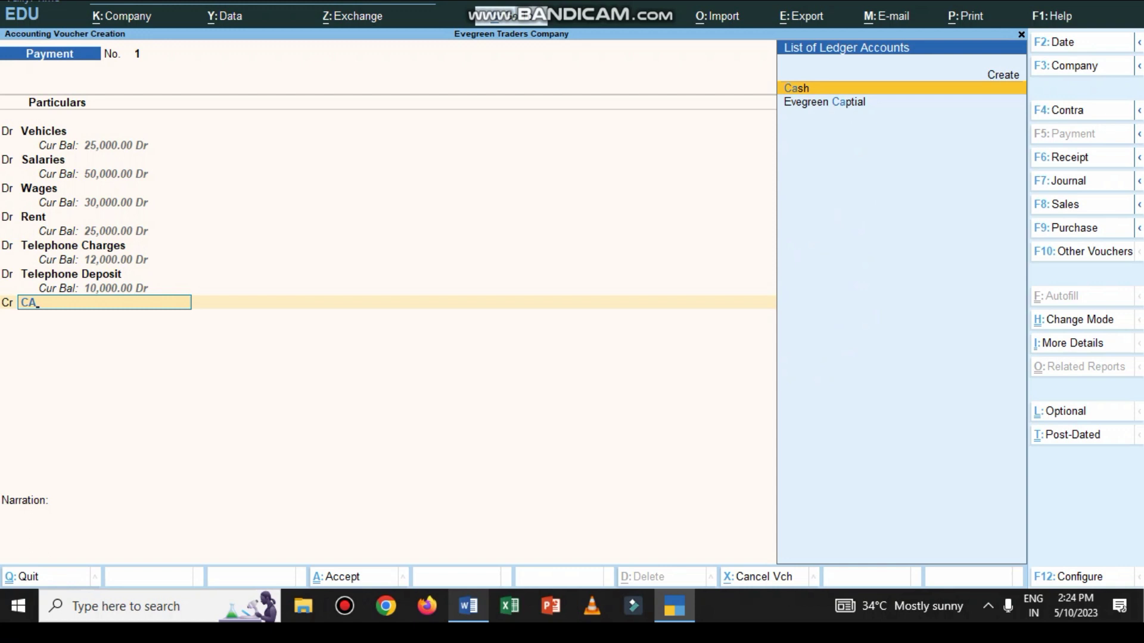
pyautogui.press('Return')
pyautogui.press('Return')
# Enter the narration "BEING EXPENCES PAID BY CASH" and save the payment voucher
pyautogui.write('BEI')
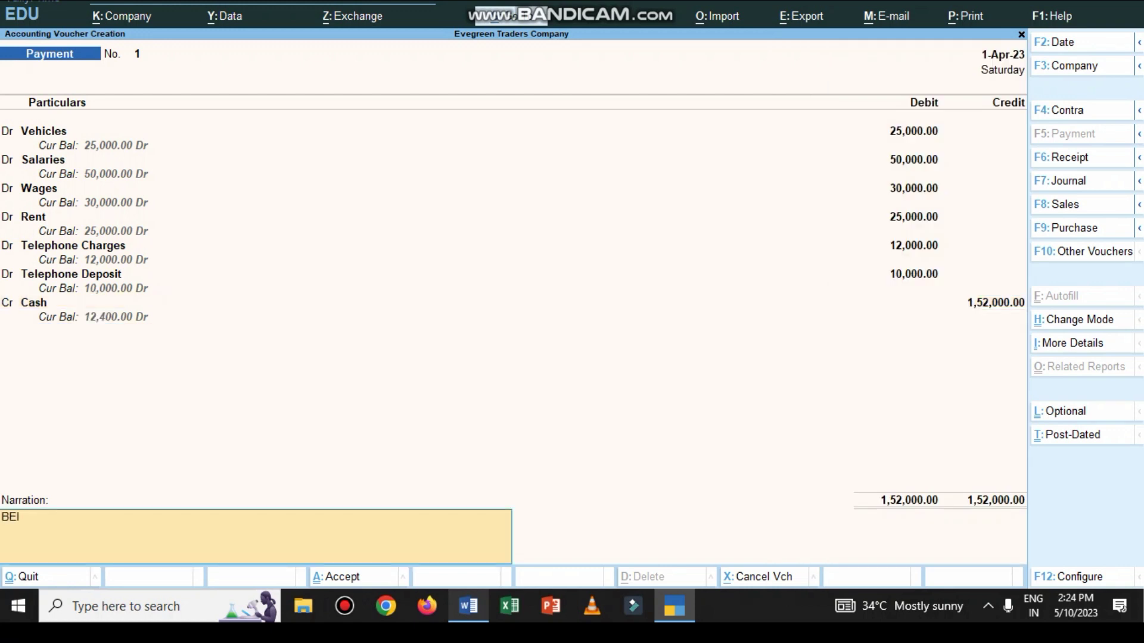
pyautogui.write('NG  EXPENCES PAI')
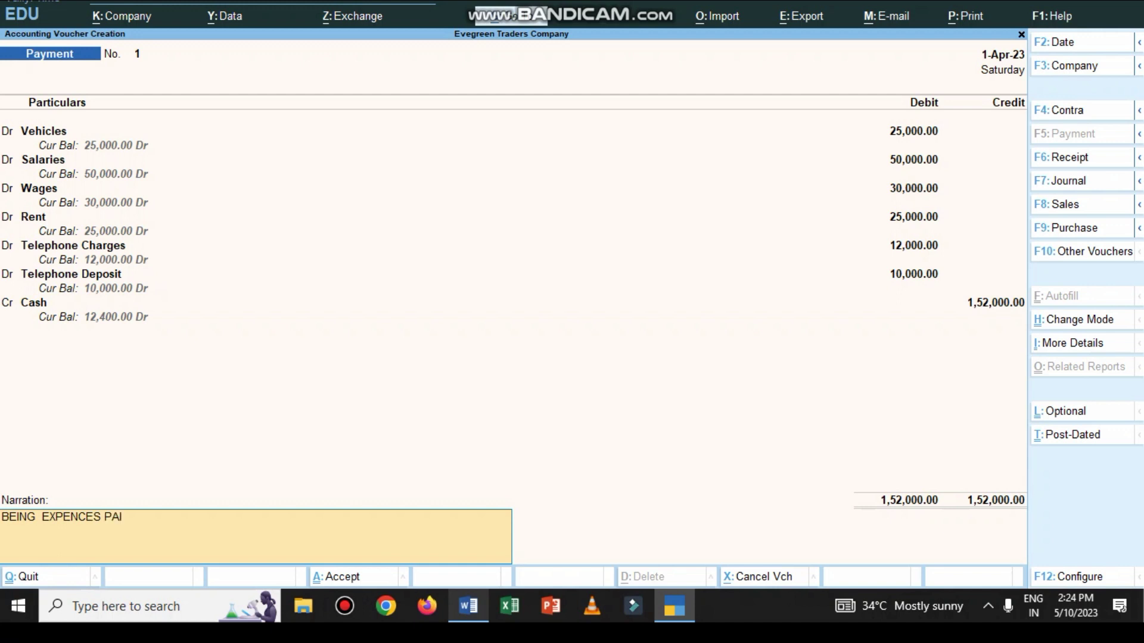
pyautogui.write('D BY CASH')
pyautogui.press('Return')
pyautogui.press('y')
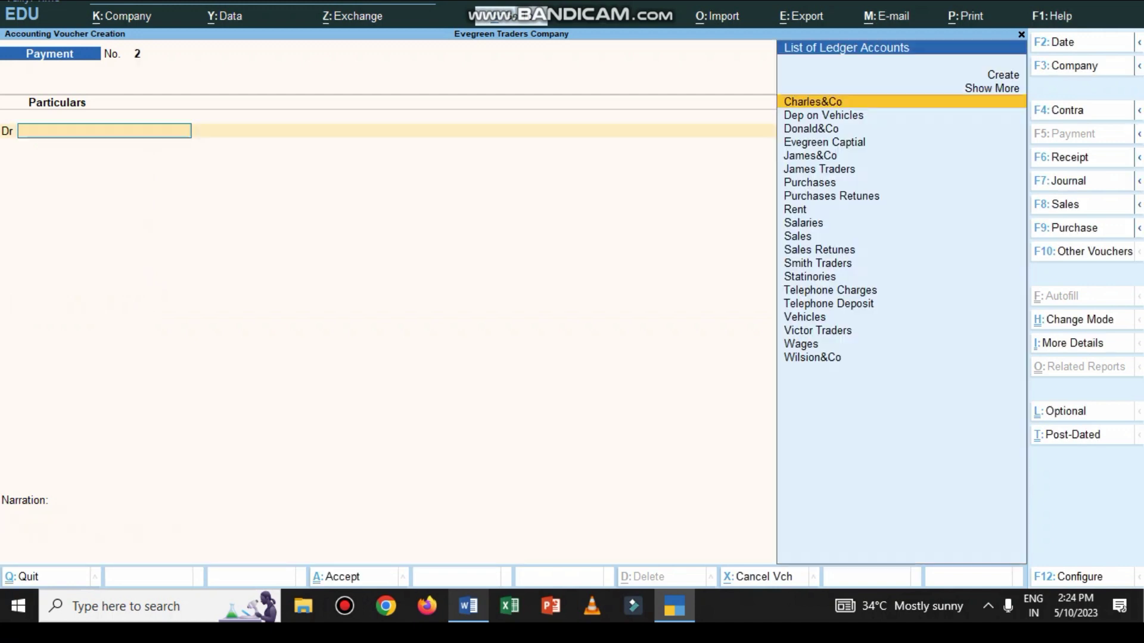
# Consult the Word list for the stationery purchase and open a journal voucher in Tally
pyautogui.hotkey('alt', 'Tab')
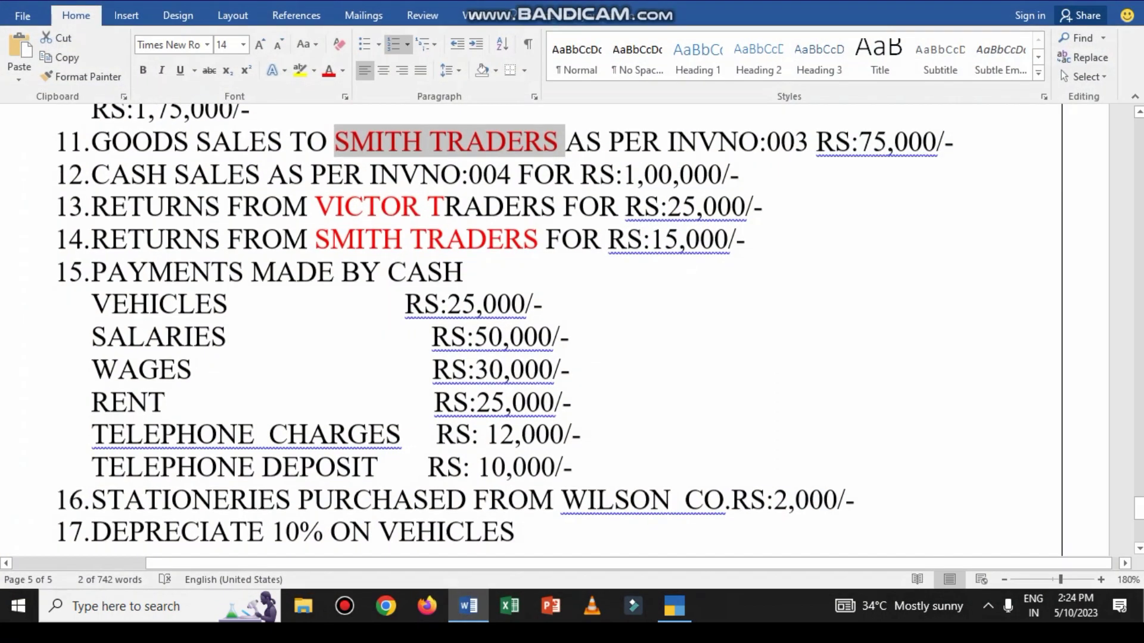
pyautogui.scroll(-1, 572, 321)
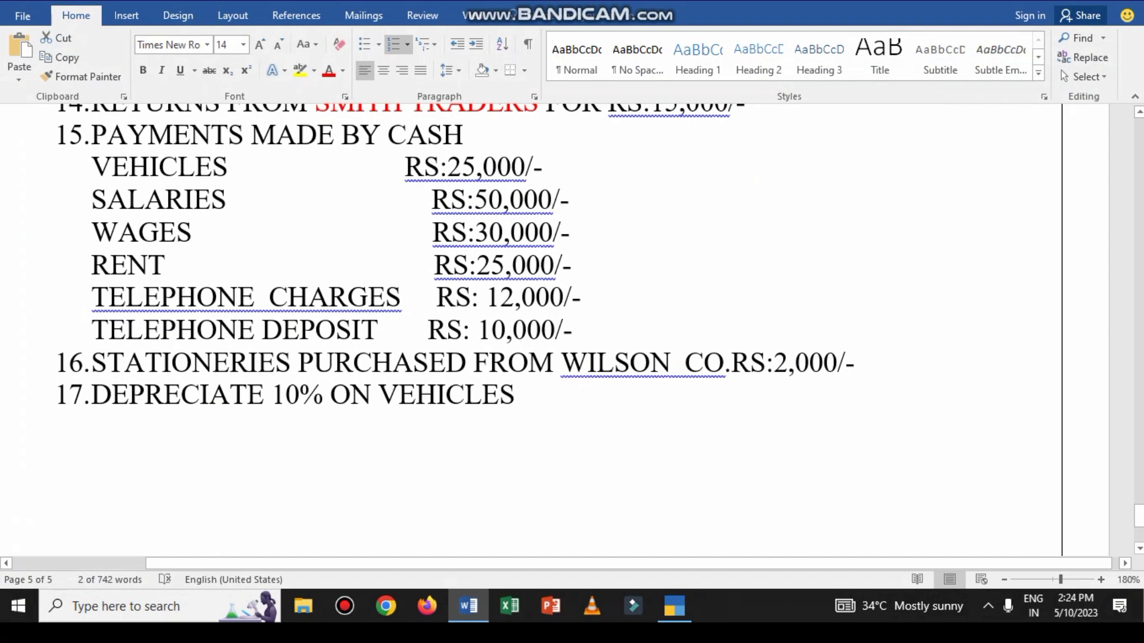
pyautogui.moveTo(469, 606)
pyautogui.hotkey('alt', 'Tab')
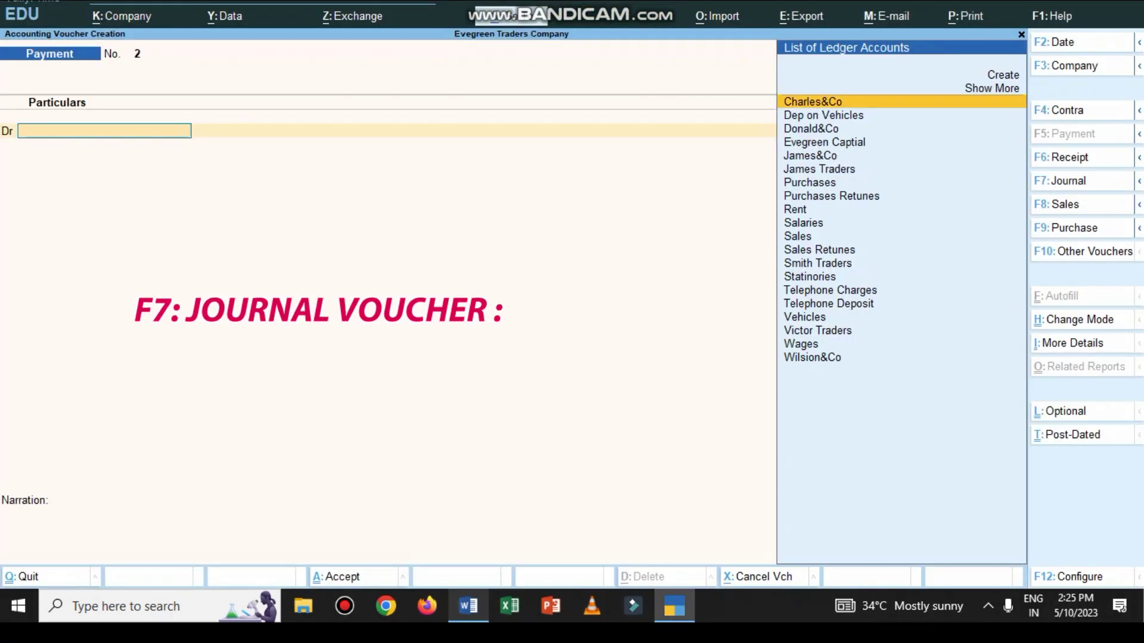
pyautogui.press('F7')
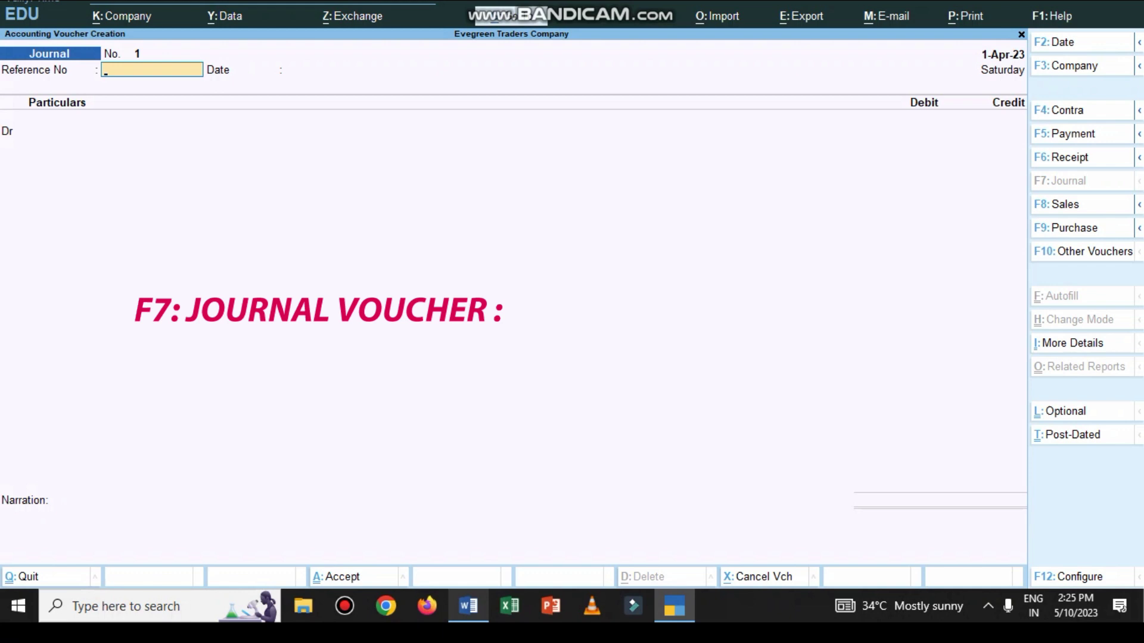
# Leave the journal voucher's reference number and date blank and debit the Statinories ledger with 2,000
pyautogui.press('Return')
pyautogui.press('Return')
pyautogui.write('ST')
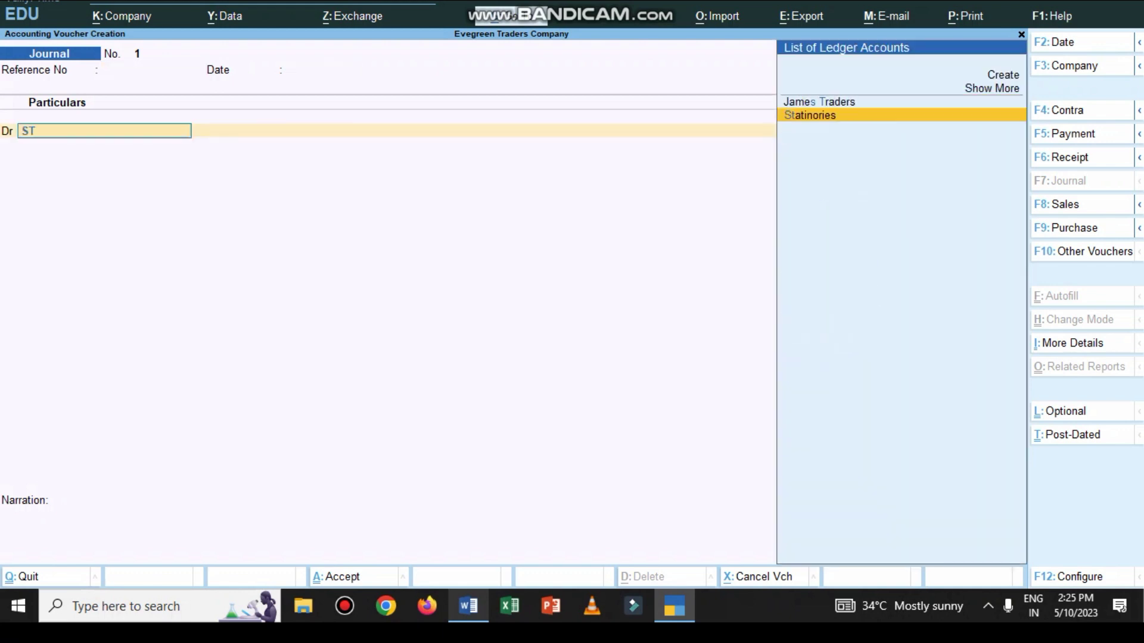
pyautogui.press('Return')
pyautogui.write('2000')
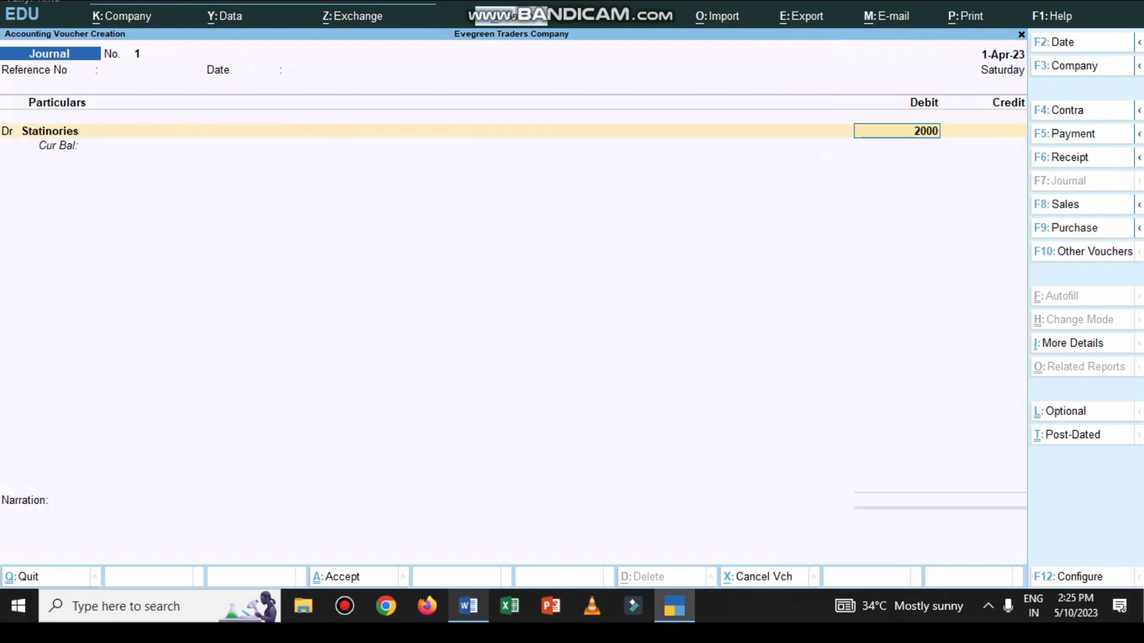
pyautogui.press('Return')
# Credit Wilsion&Co with 2,000 in the journal voucher, allocating the full amount to New Ref 1
pyautogui.press('Return')
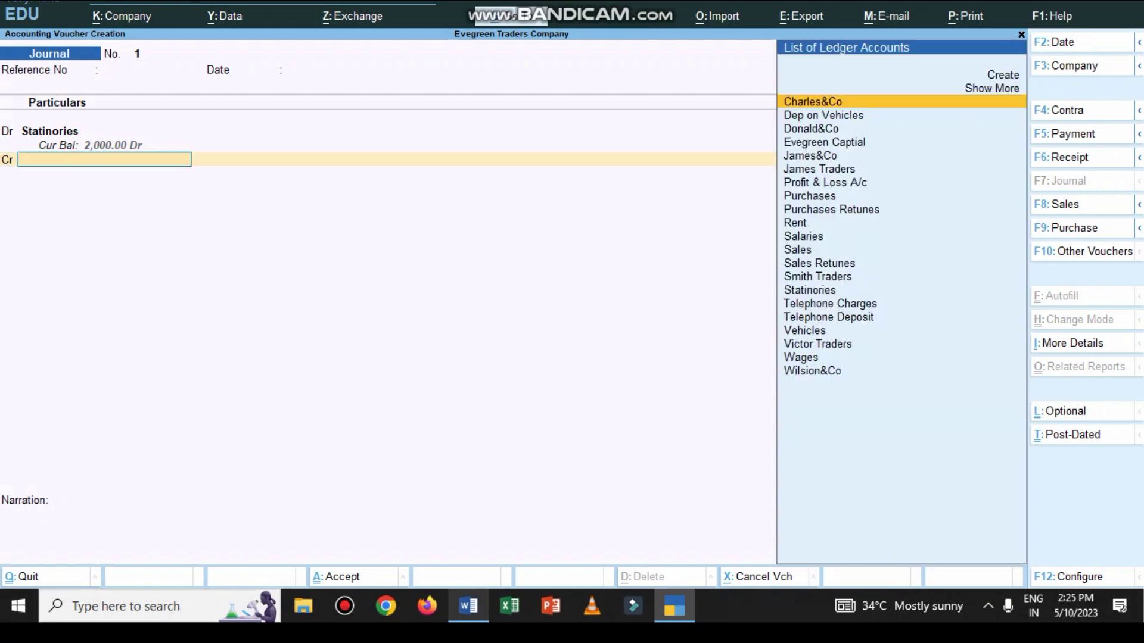
pyautogui.write('W')
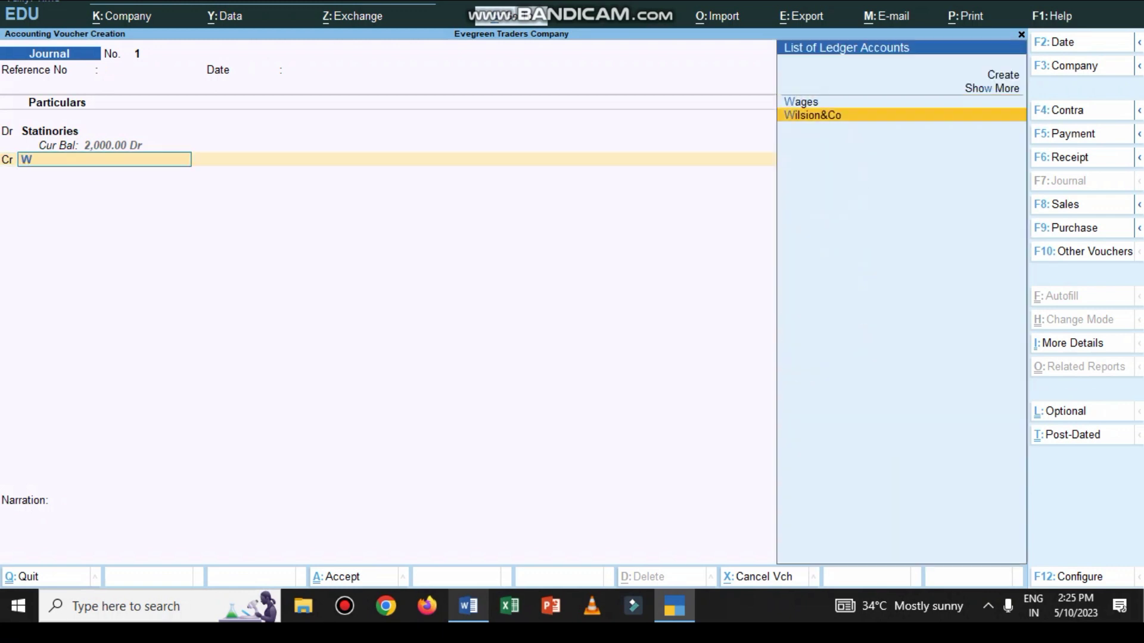
pyautogui.press('Return')
pyautogui.press('Return')
pyautogui.press('Up')
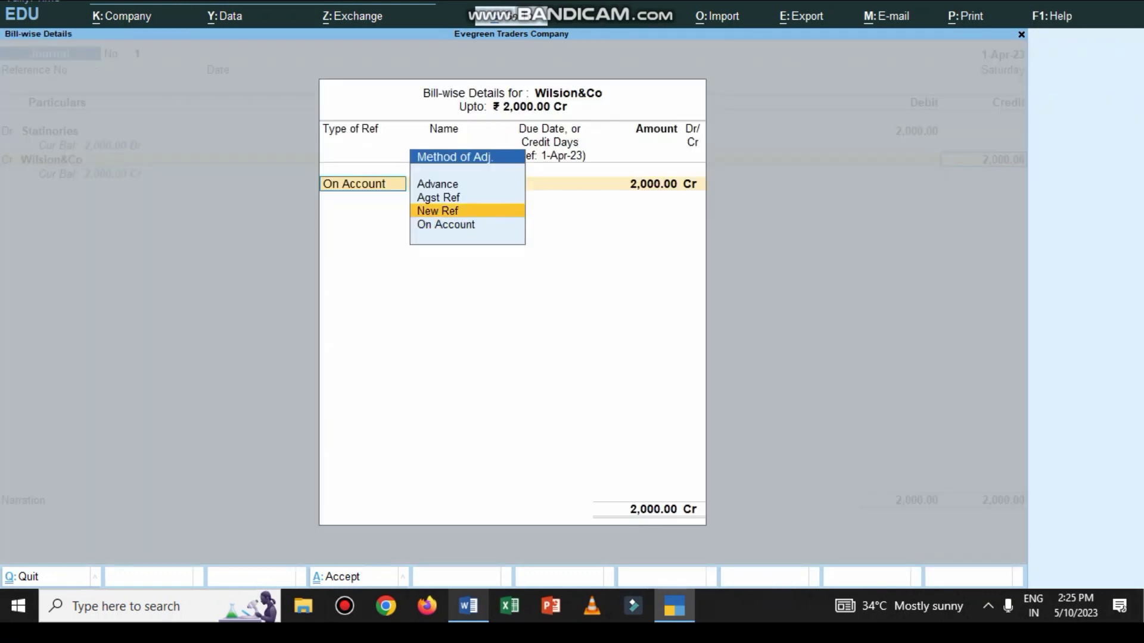
pyautogui.press('Return')
pyautogui.press('Return')
pyautogui.press('Return')
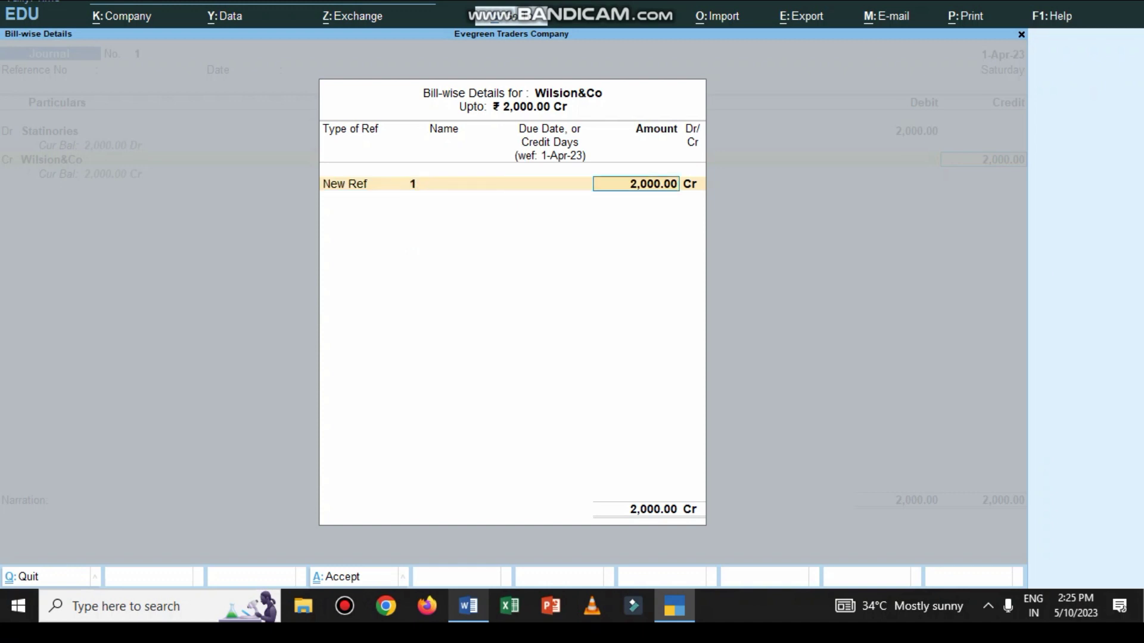
pyautogui.press('Return')
pyautogui.press('Return')
pyautogui.press('Return')
# Enter the narration "BEING STATINORIES PURCHASED FROM PARTY" and save the journal voucher
pyautogui.write('BE')
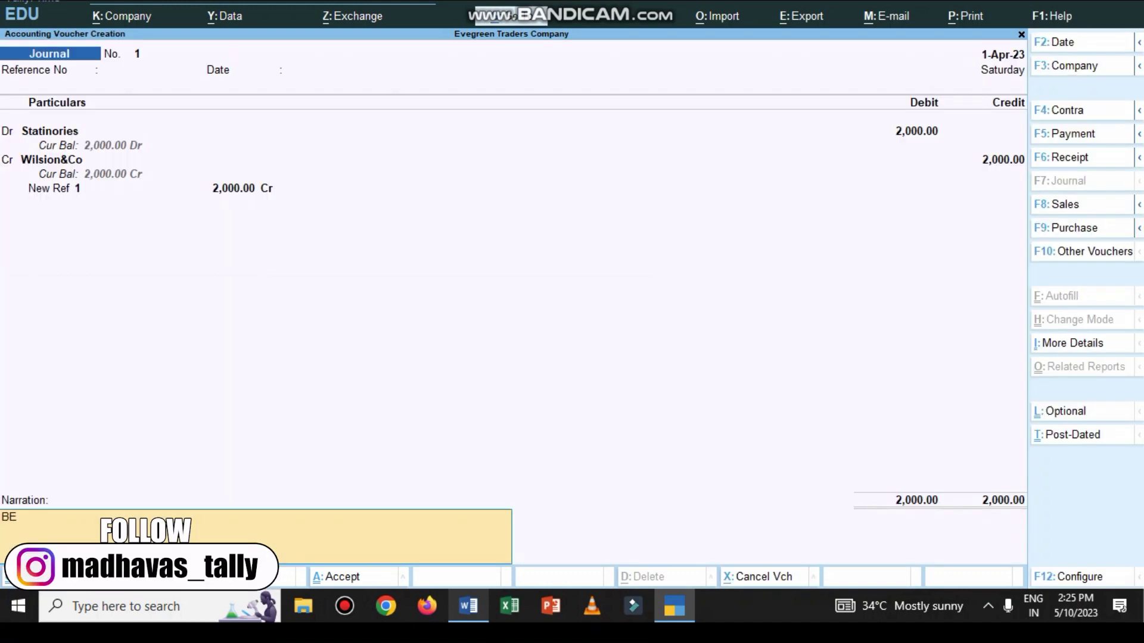
pyautogui.write('ING STATINORIES PURC')
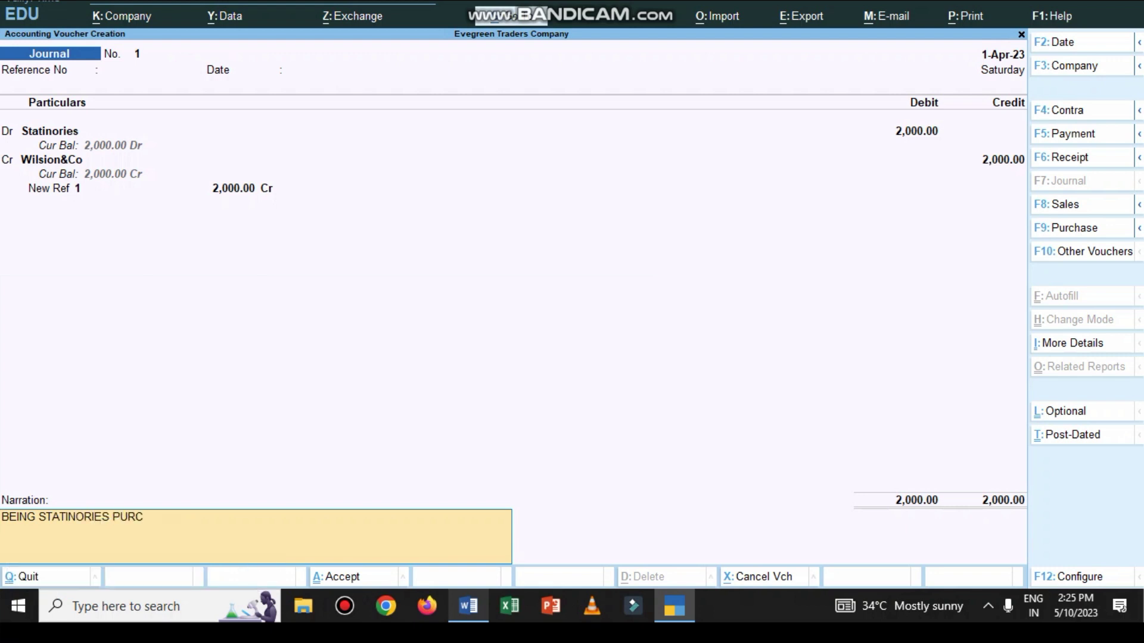
pyautogui.write('HASED FROM PARTY')
pyautogui.press('Return')
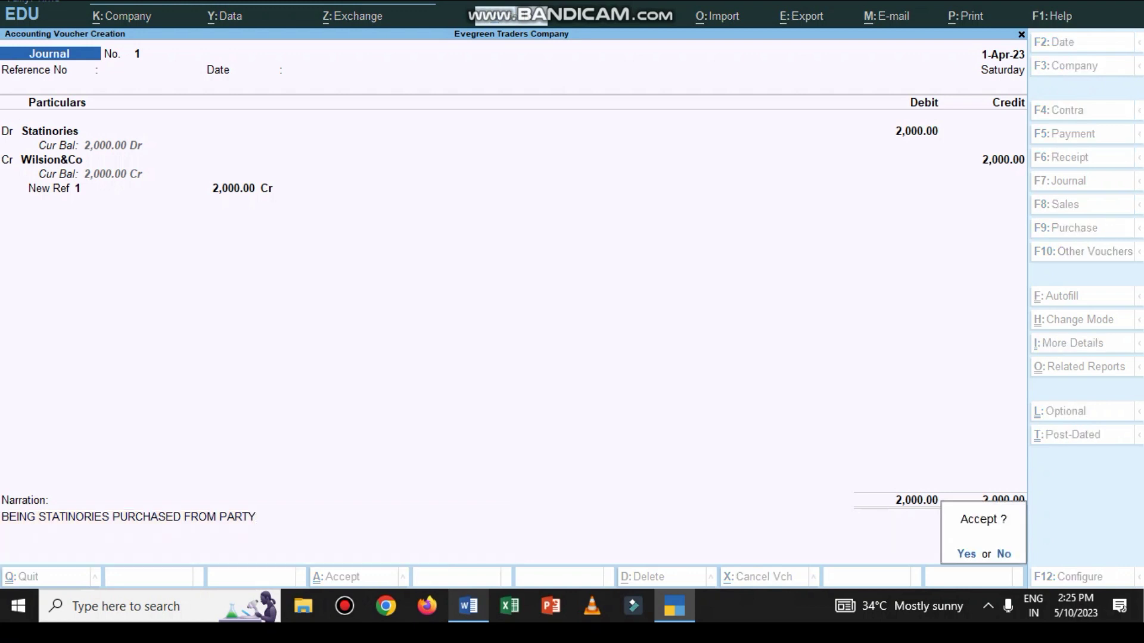
pyautogui.press('Return')
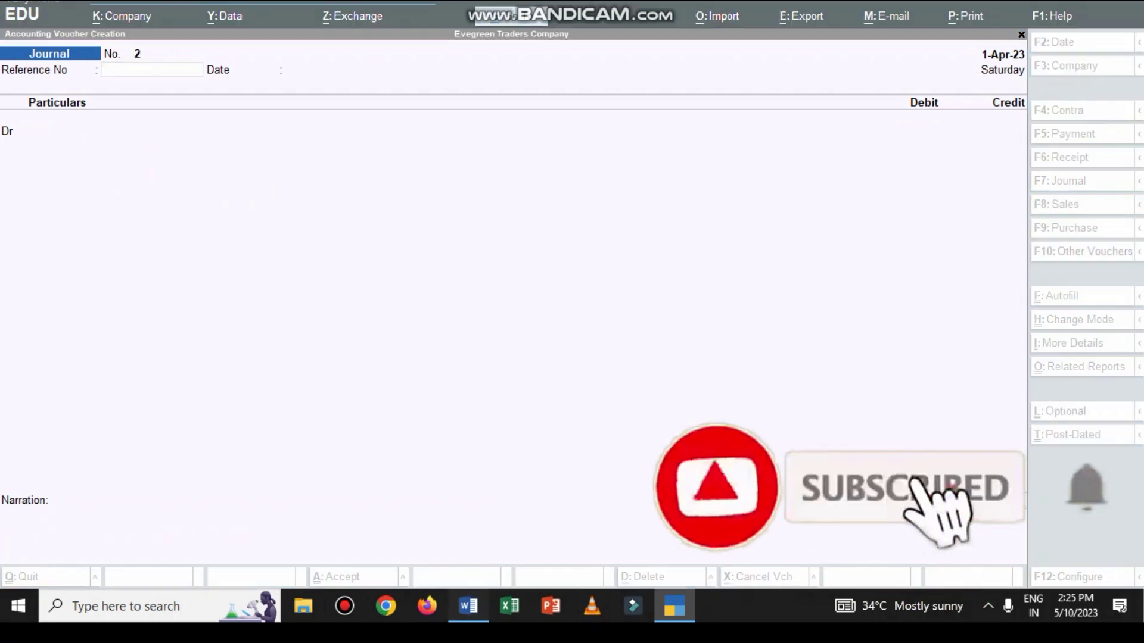
# Check the vehicle depreciation entry in the Word list and choose Dep on Vehicles as the debit ledger in the new Tally journal voucher
pyautogui.hotkey('alt', 'Tab')
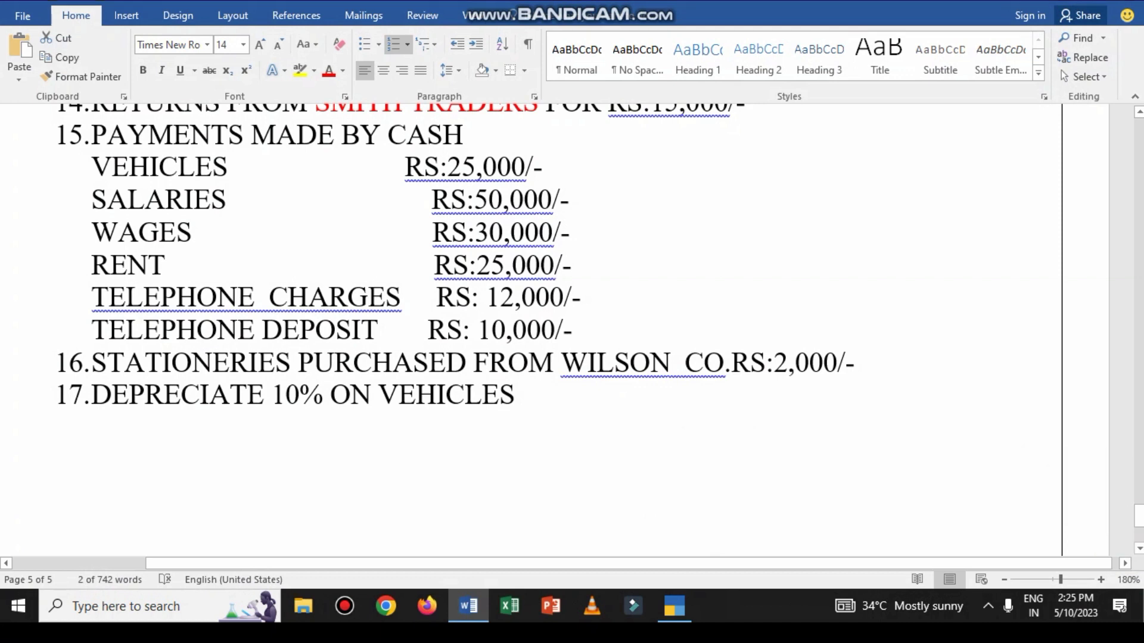
pyautogui.scroll(2, 507, 325)
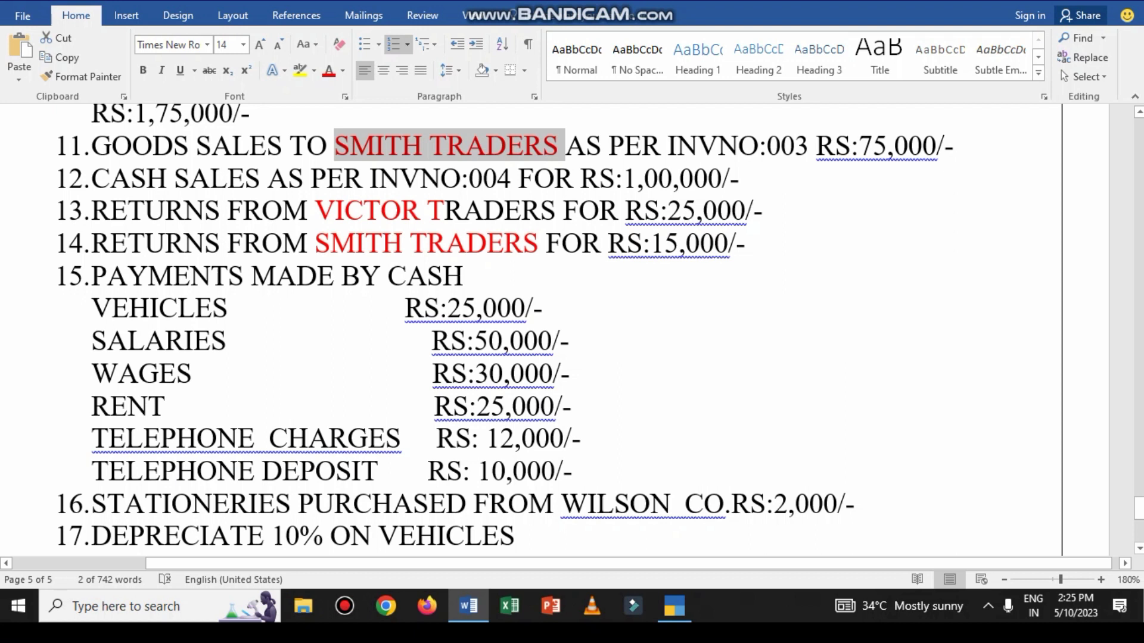
pyautogui.scroll(-2, 506, 325)
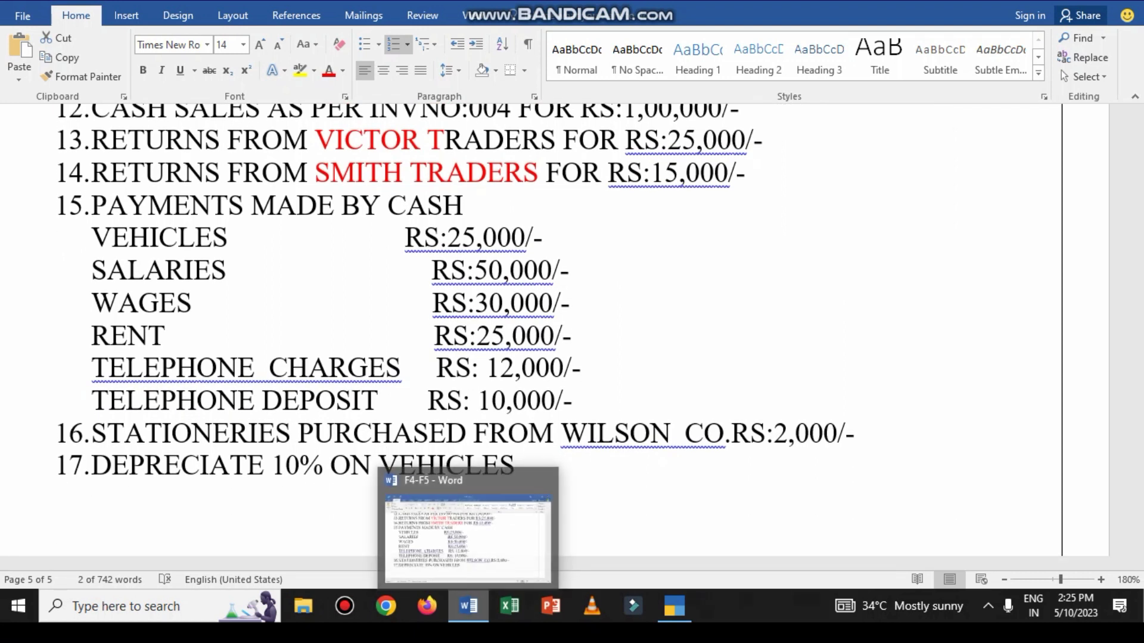
pyautogui.hotkey('alt', 'Tab')
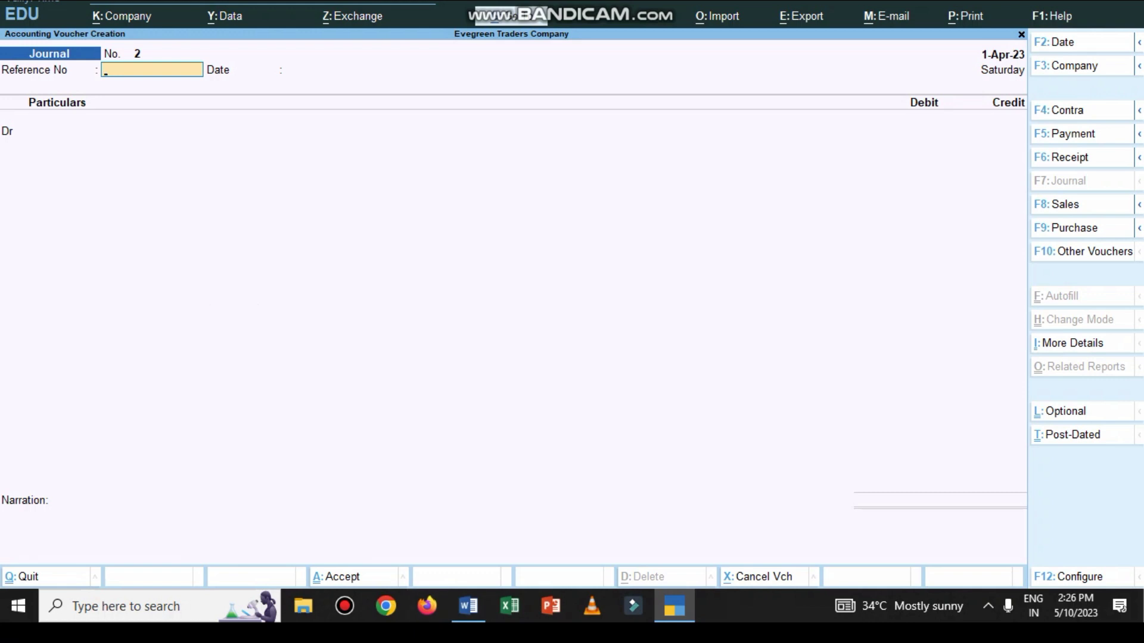
pyautogui.press('Return')
pyautogui.press('Return')
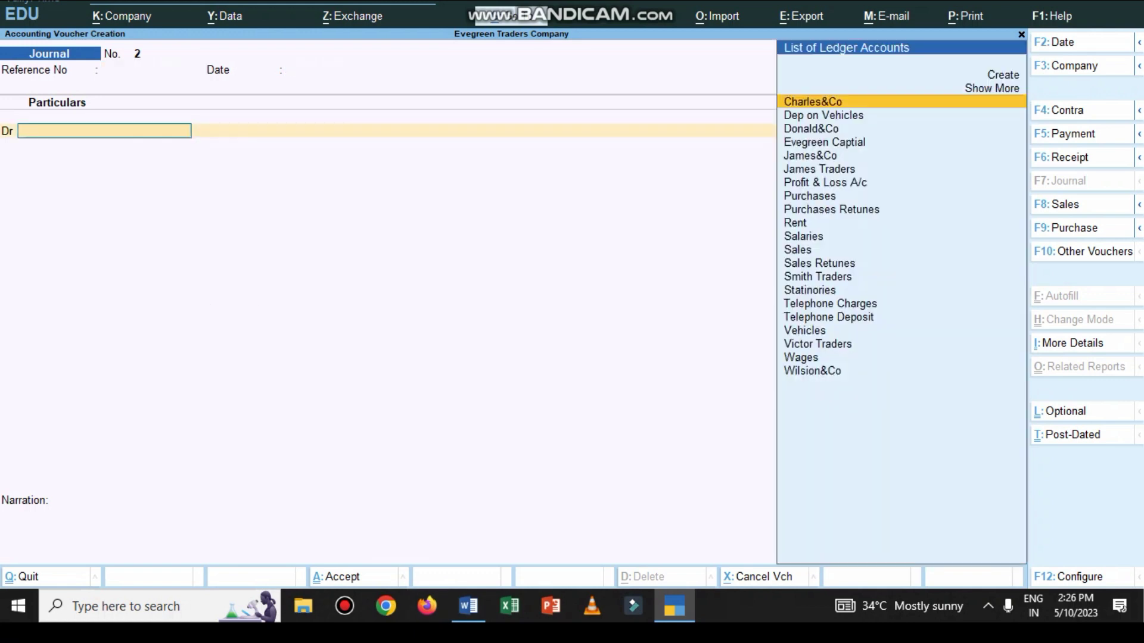
pyautogui.write('DE')
pyautogui.press('Return')
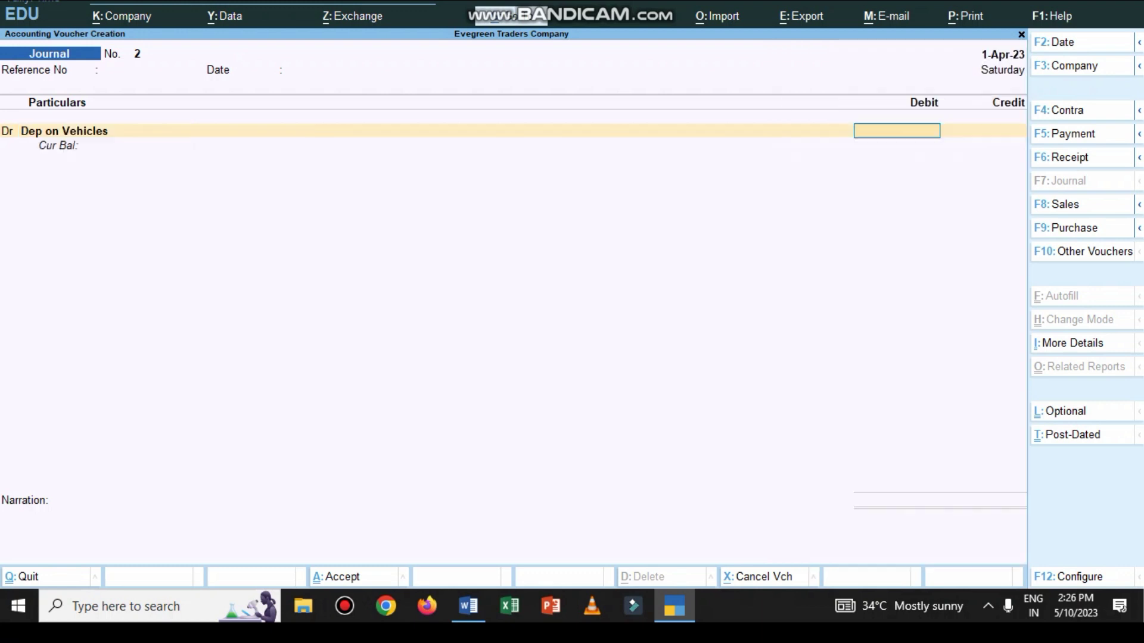
# Calculate 10% depreciation on vehicles as 25000*10/100 in the built-in calculator and return to the journal voucher
pyautogui.press('ctrl')
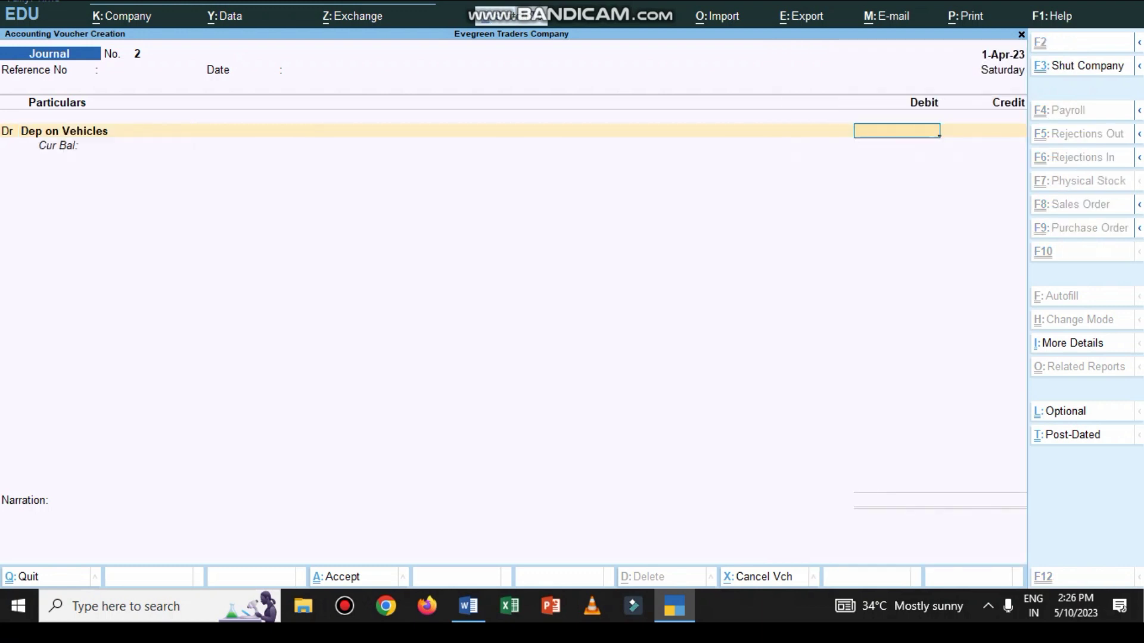
pyautogui.hotkey('ctrl', 'n')
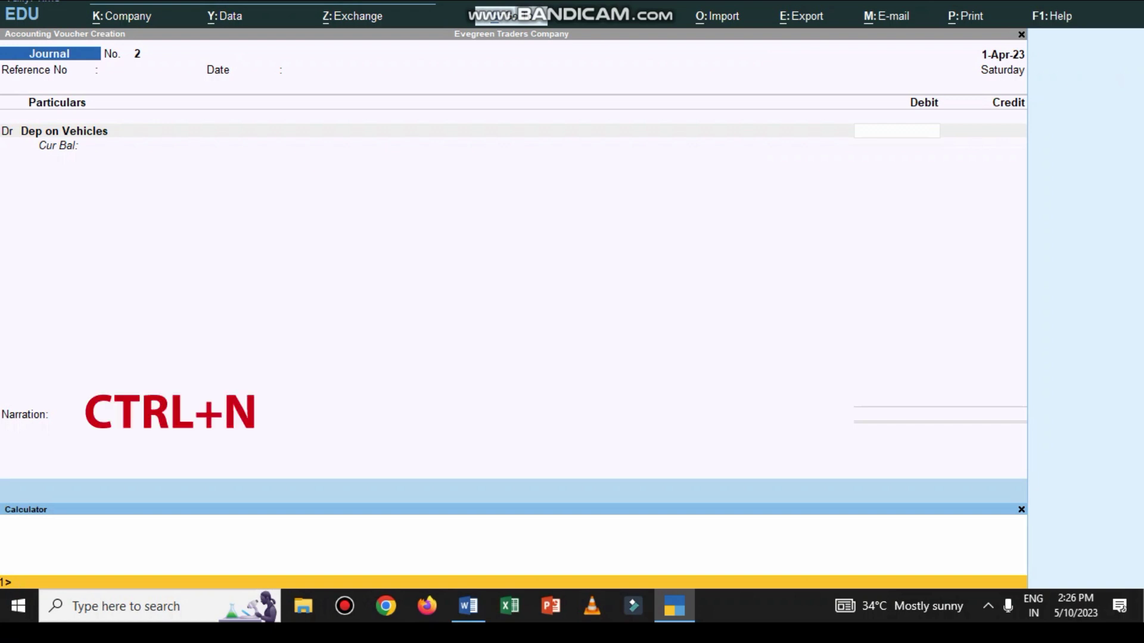
pyautogui.write('25000*10/100')
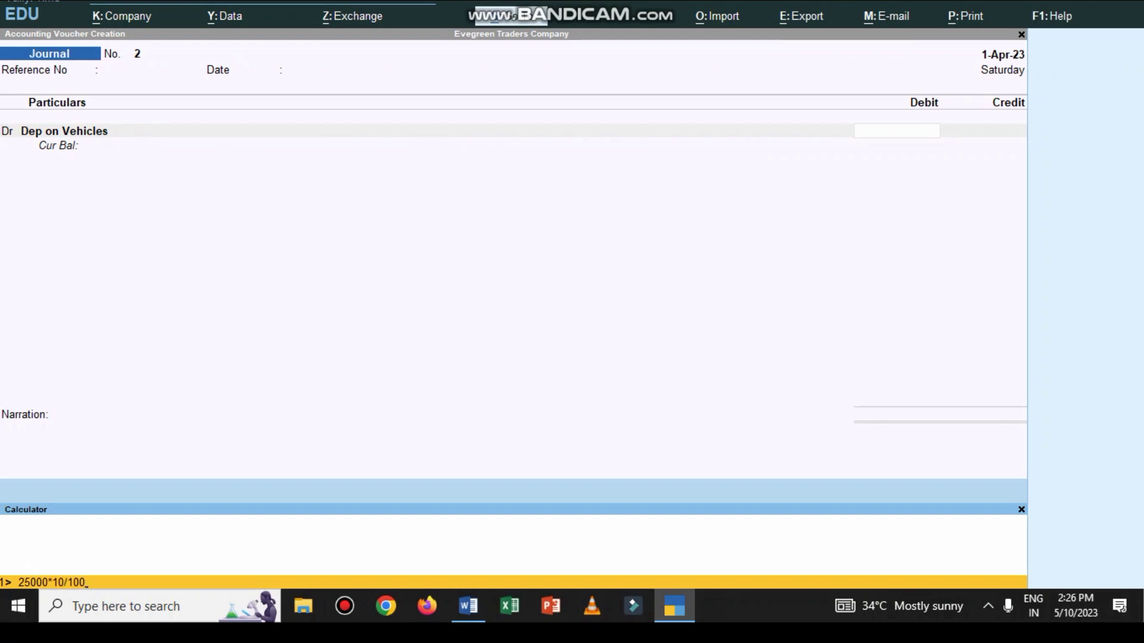
pyautogui.press('Return')
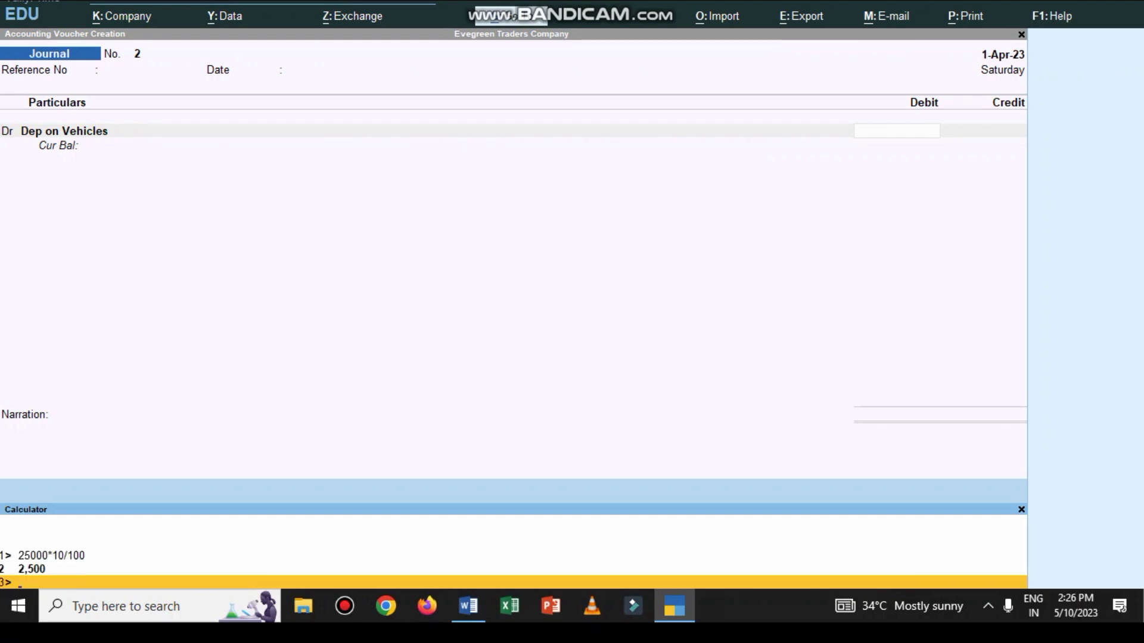
pyautogui.hotkey('ctrl', 'n')
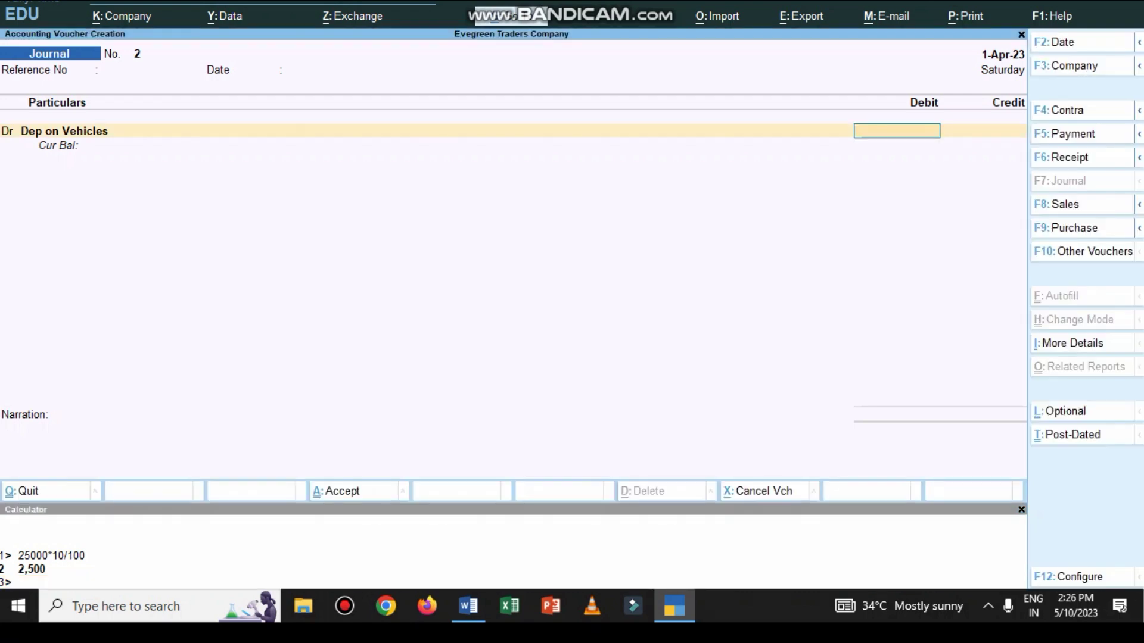
# Debit Dep on Vehicles with 2,500 and credit Vehicles with 2,500 in the journal voucher
pyautogui.write('2500')
pyautogui.press('Return')
pyautogui.press('Return')
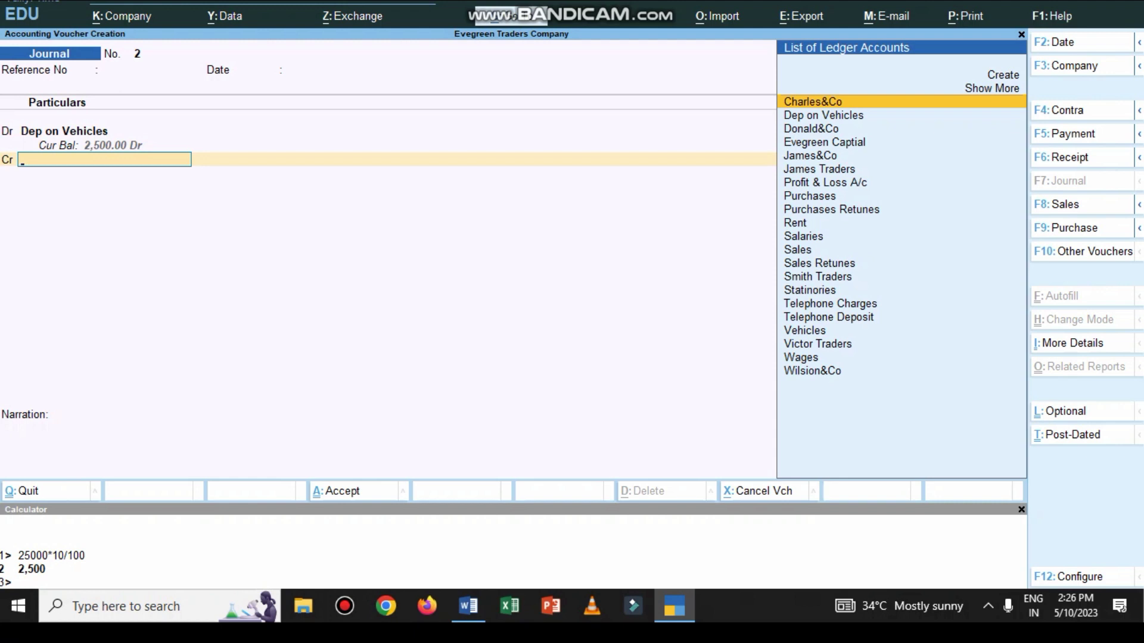
pyautogui.write('V')
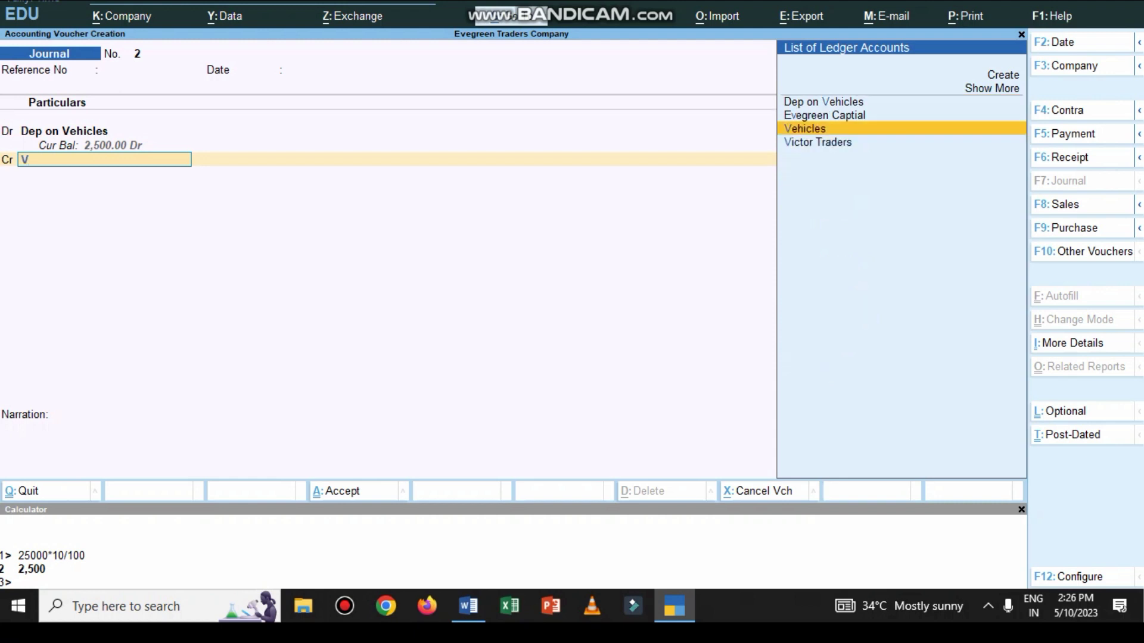
pyautogui.press('Return')
pyautogui.press('Return')
# Enter the narration "BEING DEPRECIATION CHARGED ON ASSET" and save the journal voucher
pyautogui.write('BEING DEPREC')
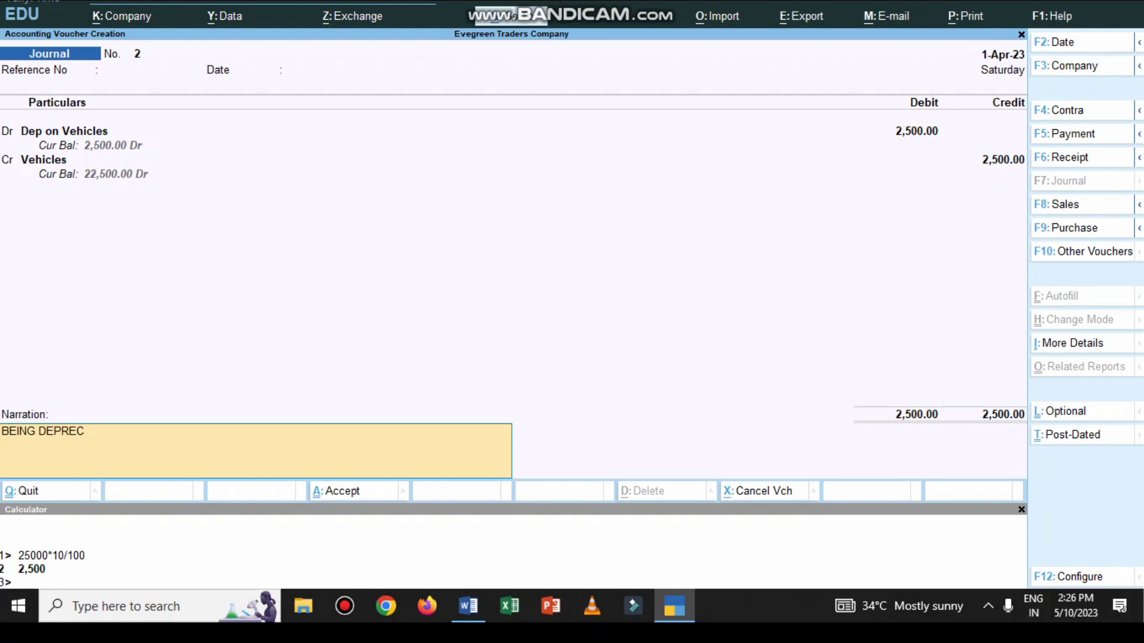
pyautogui.write('IATION CHA')
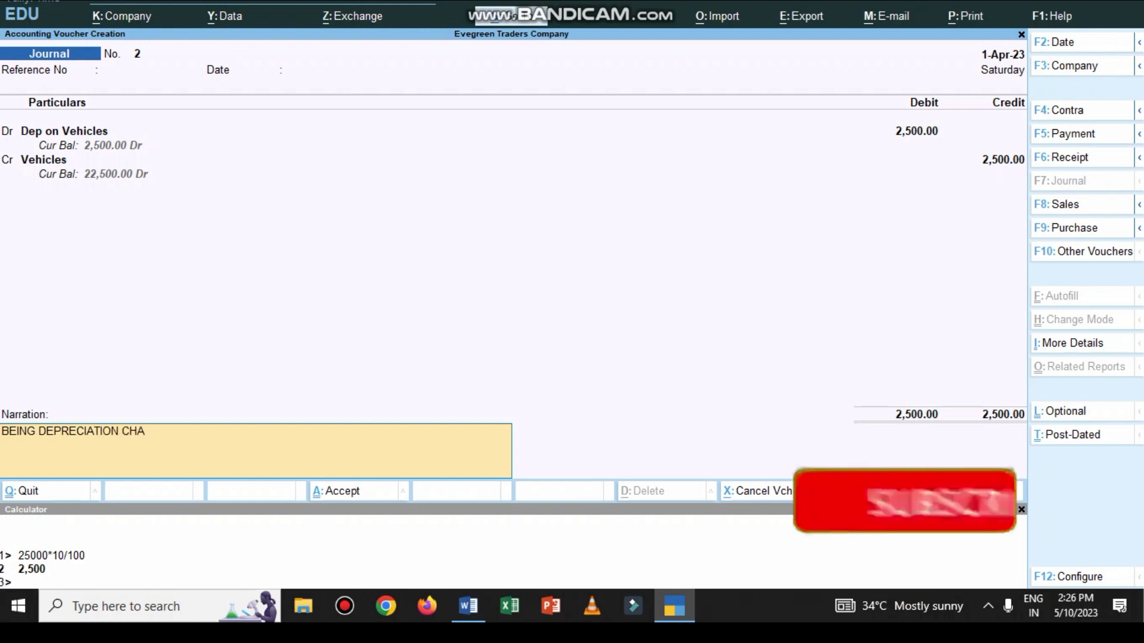
pyautogui.write('RGED ON ASSET')
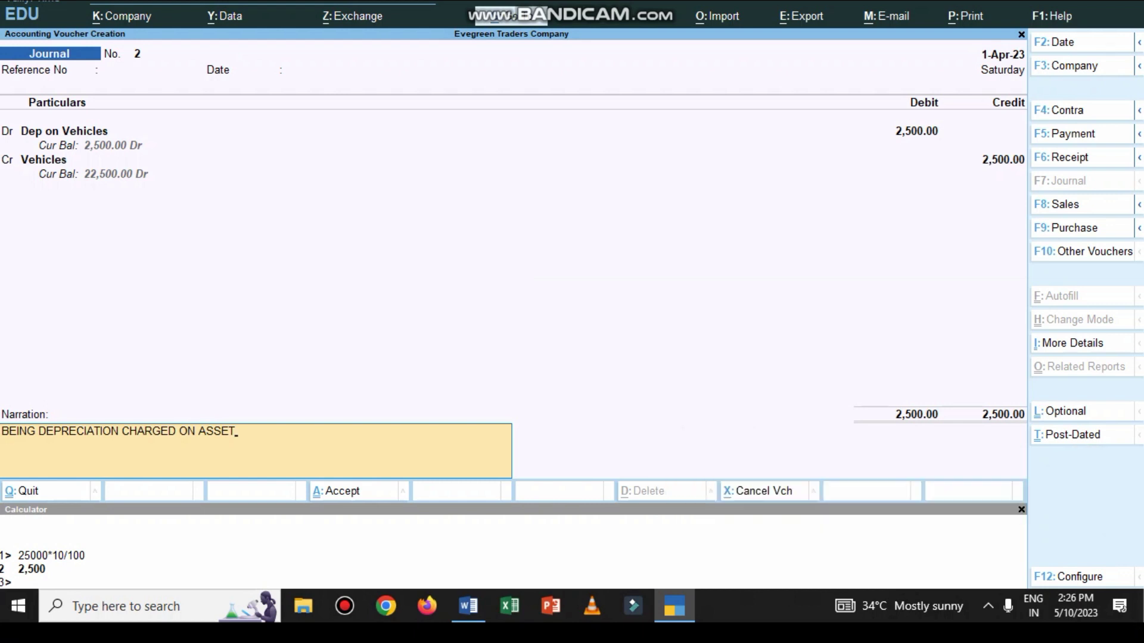
pyautogui.press('Return')
pyautogui.press('Return')
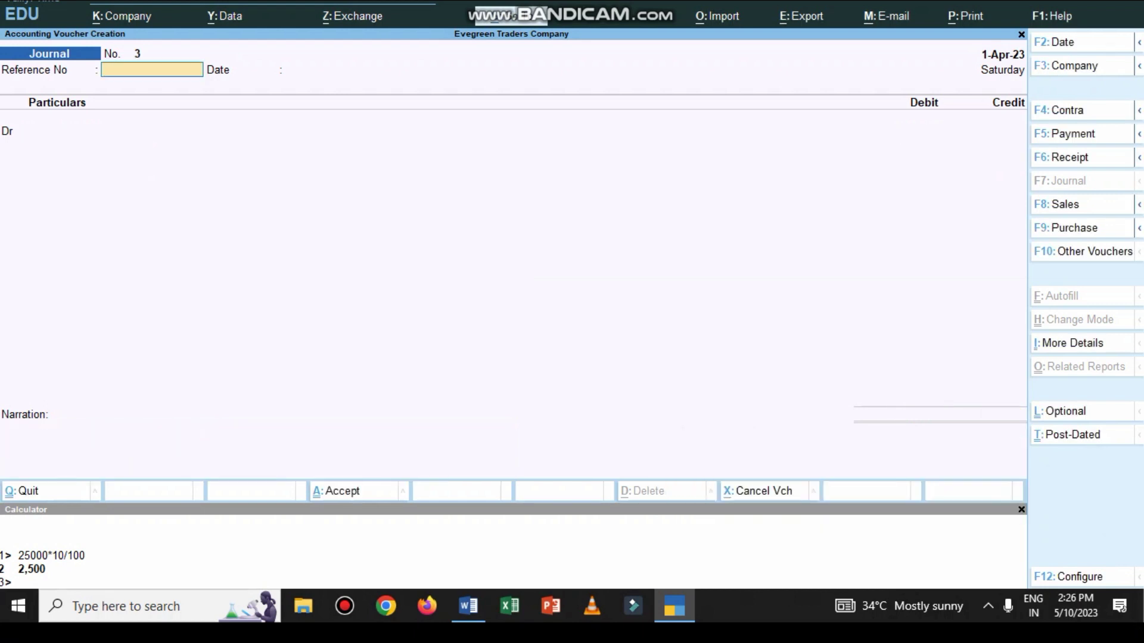
# Check the Word transaction list for remaining entries, and quit the blank journal voucher in Tally to return to the Gateway
pyautogui.hotkey('alt', 'Tab')
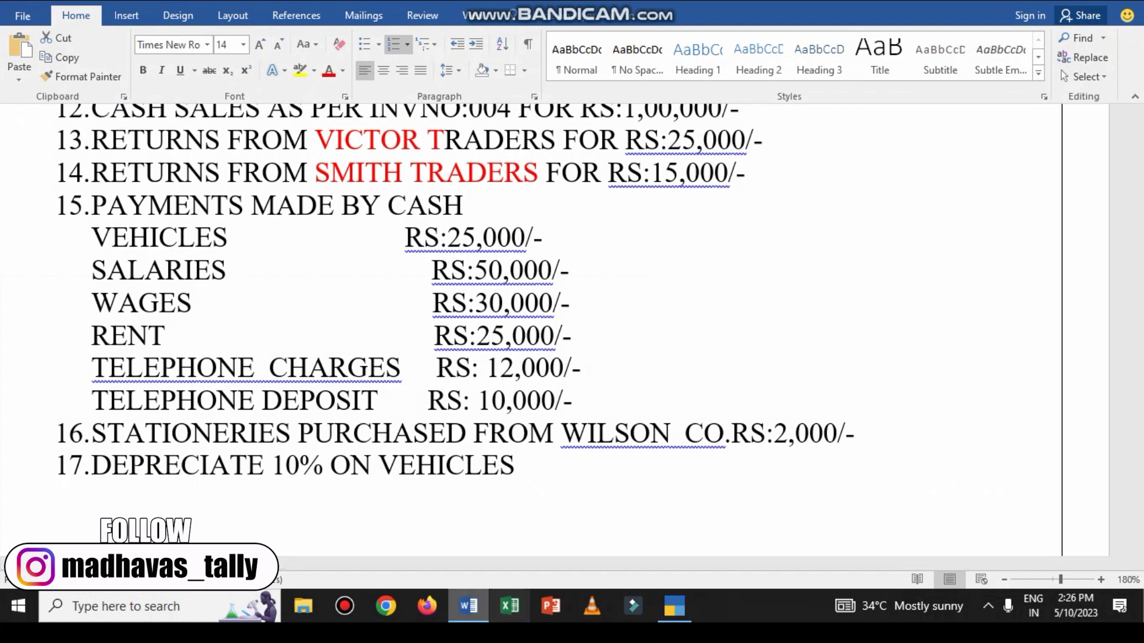
pyautogui.hotkey('alt', 'Tab')
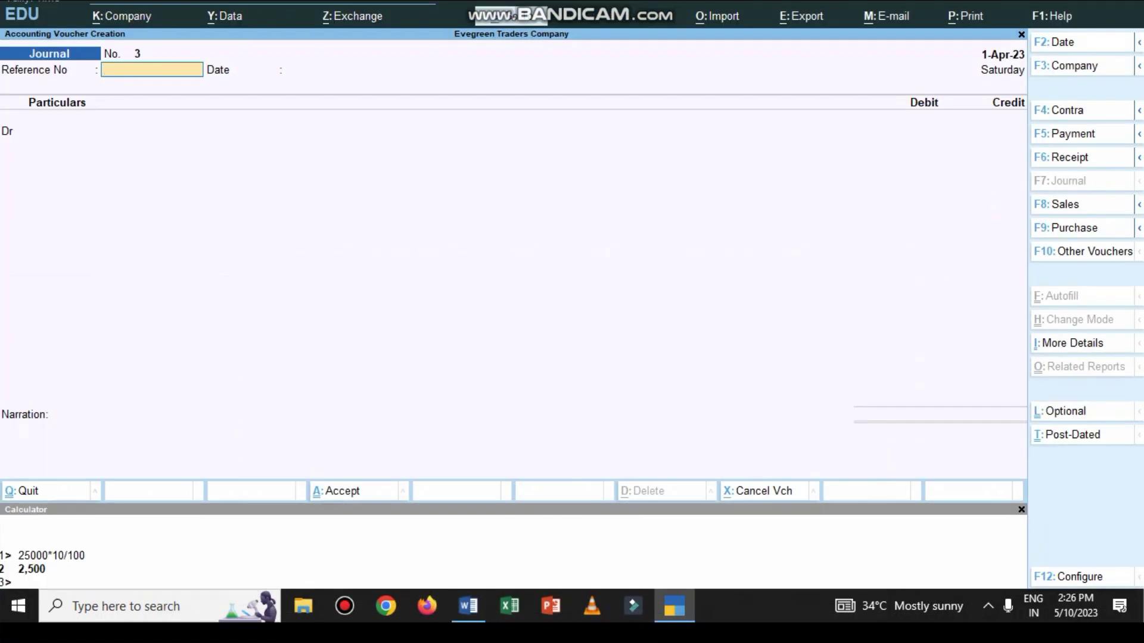
pyautogui.press('Escape')
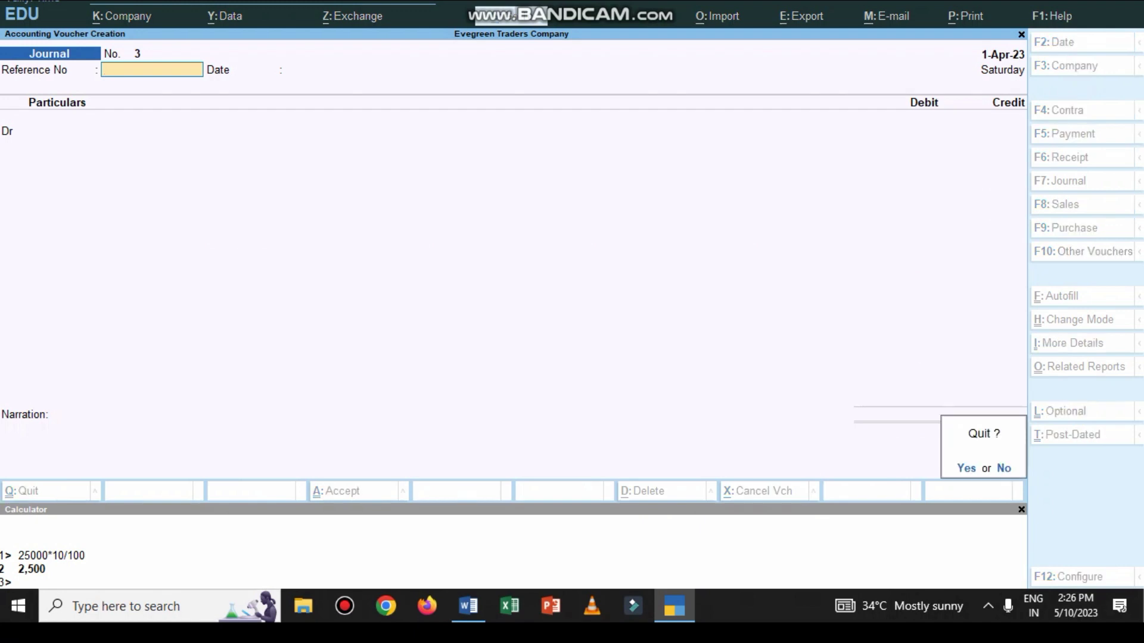
pyautogui.press('y')
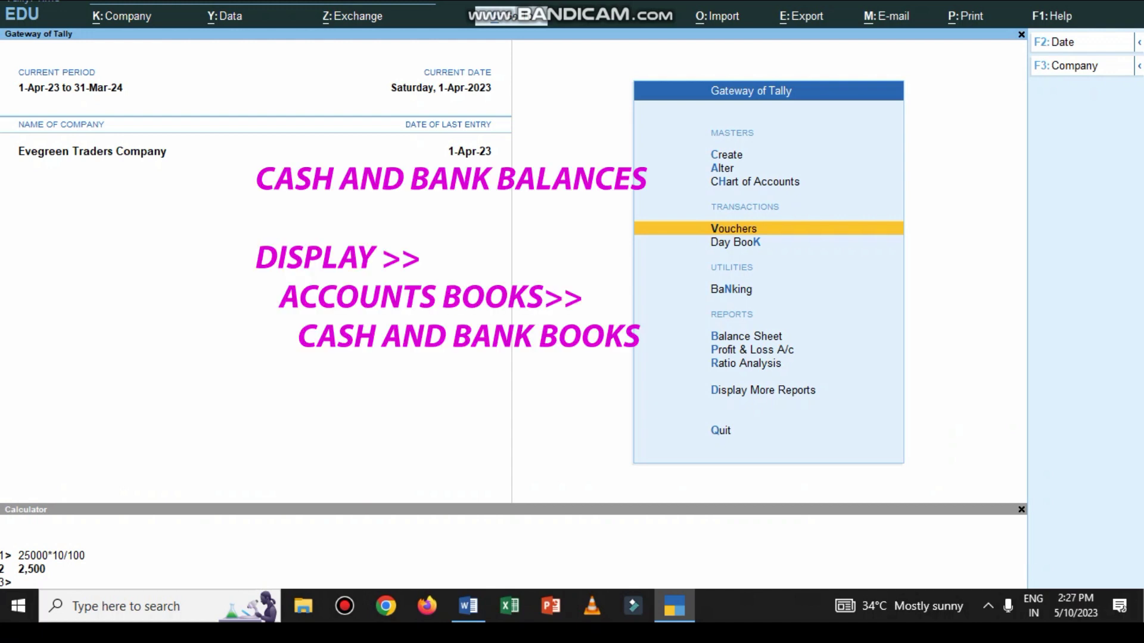
# View the closing cash and bank balances in the Cash/Bank Books summary under Account Books, and return to the Gateway of Tally
pyautogui.press('Down')
pyautogui.press('Down')
pyautogui.press('Down')
pyautogui.press('Down')
pyautogui.press('Down')
pyautogui.press('Down')
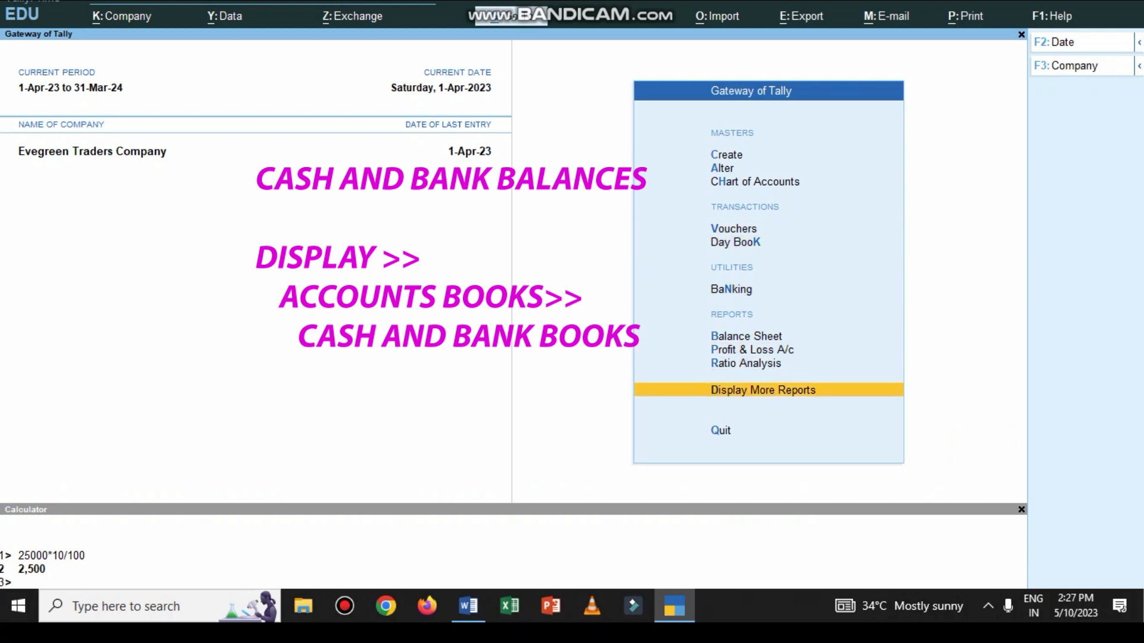
pyautogui.press('Return')
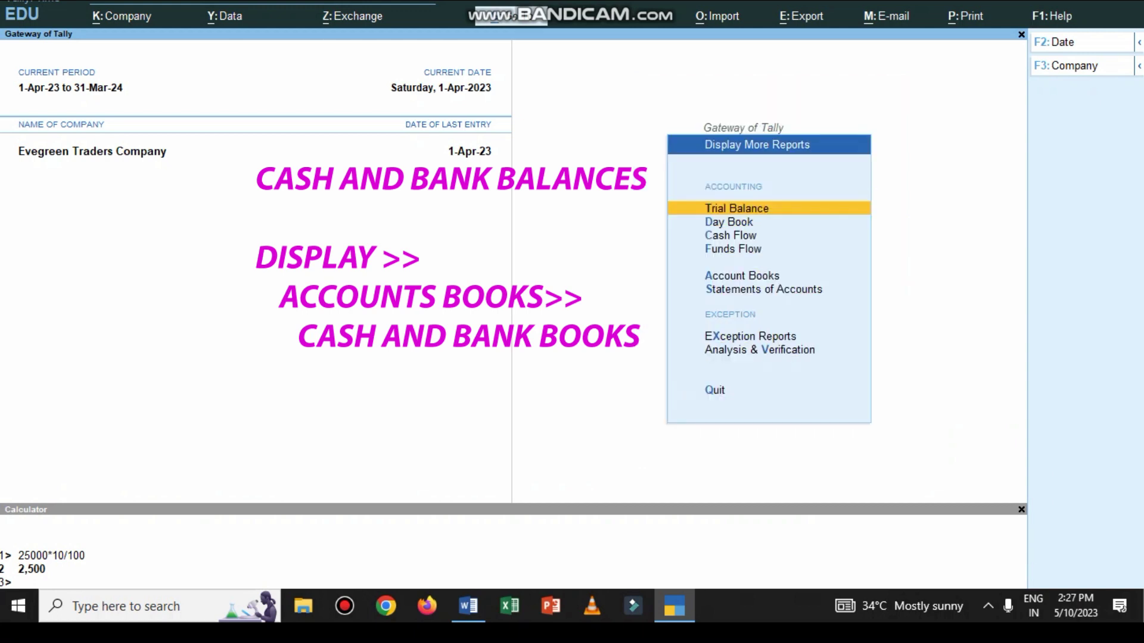
pyautogui.press('Down')
pyautogui.press('Down')
pyautogui.press('Down')
pyautogui.press('Down')
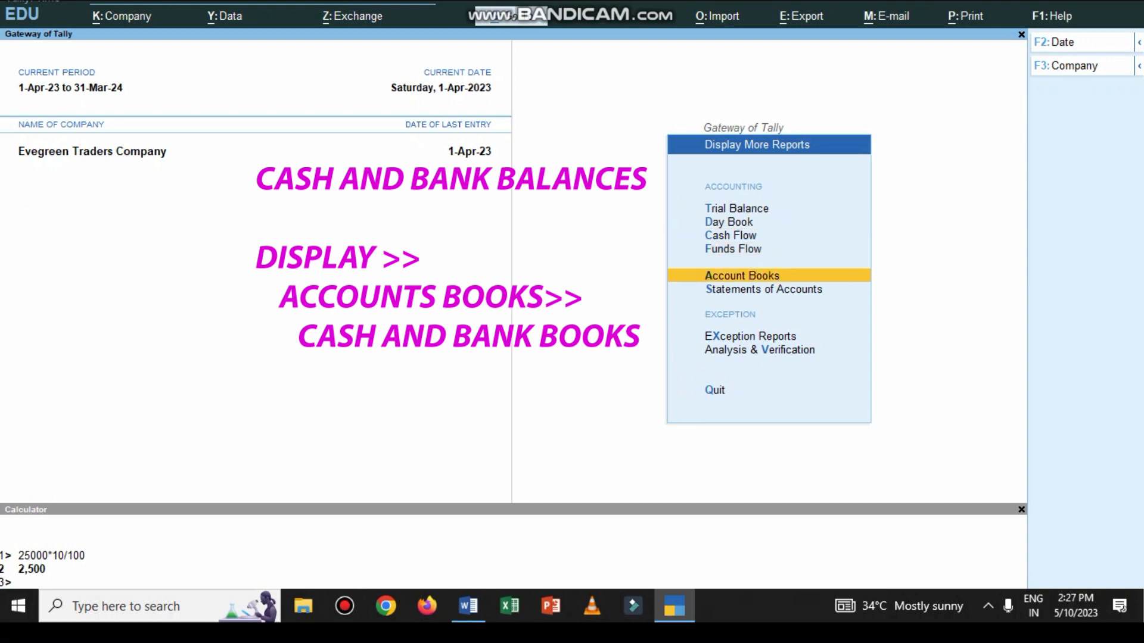
pyautogui.press('Return')
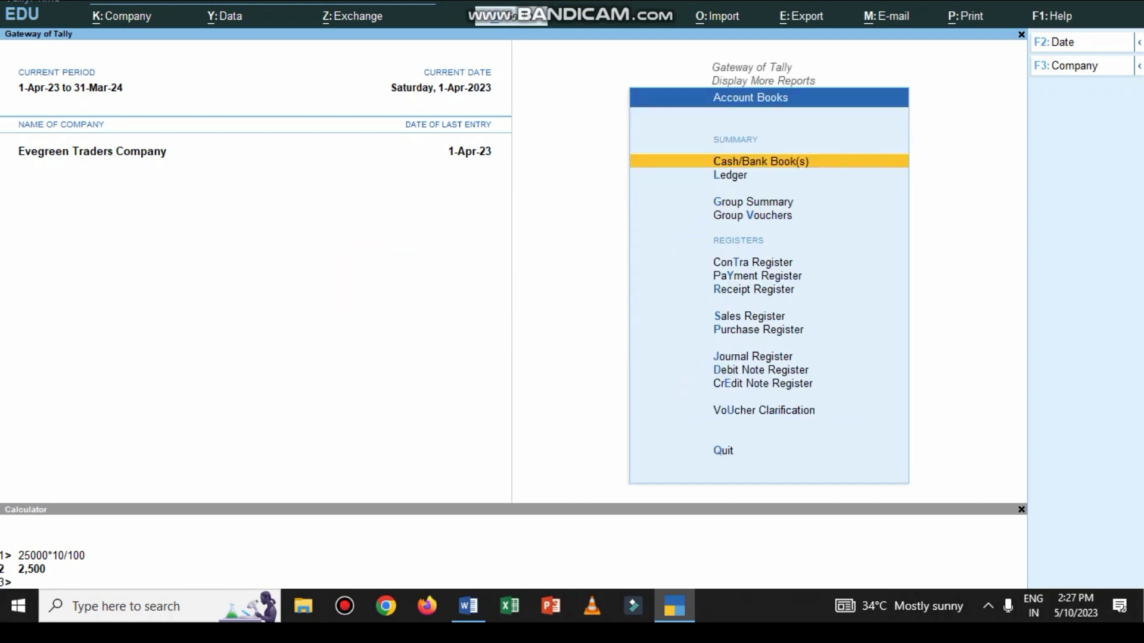
pyautogui.press('Return')
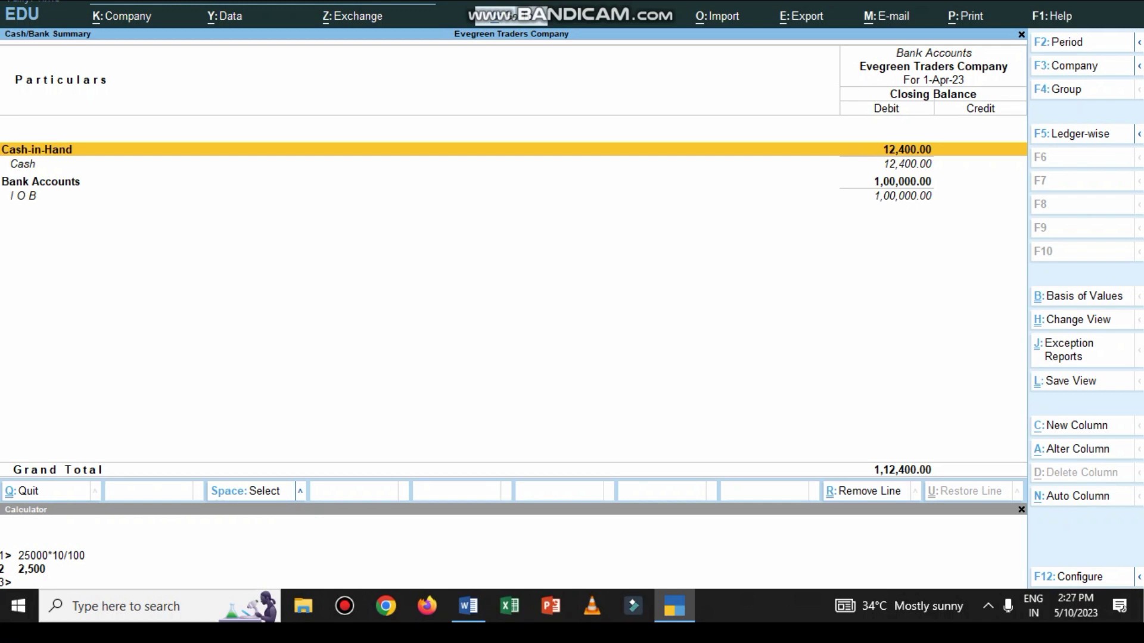
pyautogui.press('Escape')
pyautogui.press('Escape')
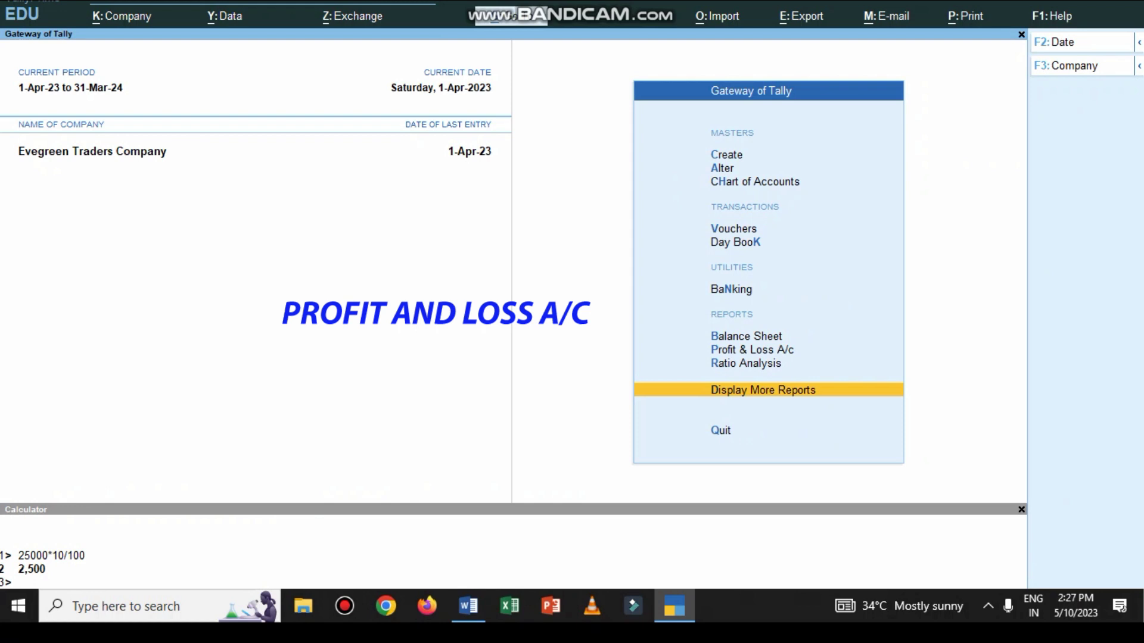
# Examine the gross profit and nett profit lines in the Profit & Loss account, and close the report
pyautogui.press('p')
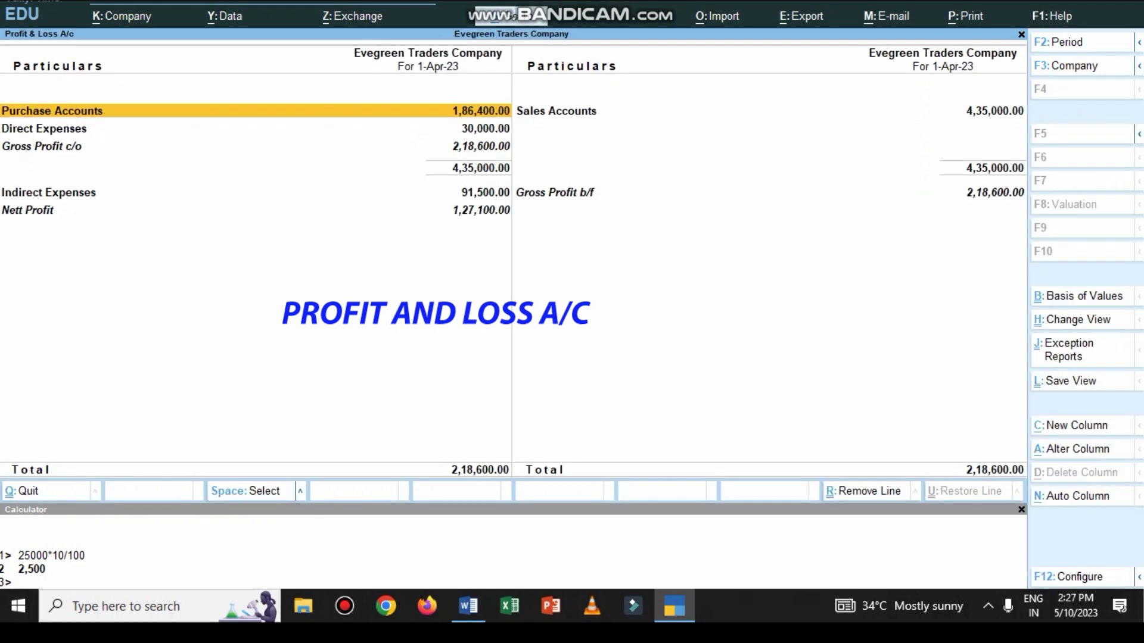
pyautogui.press('Down')
pyautogui.press('Down')
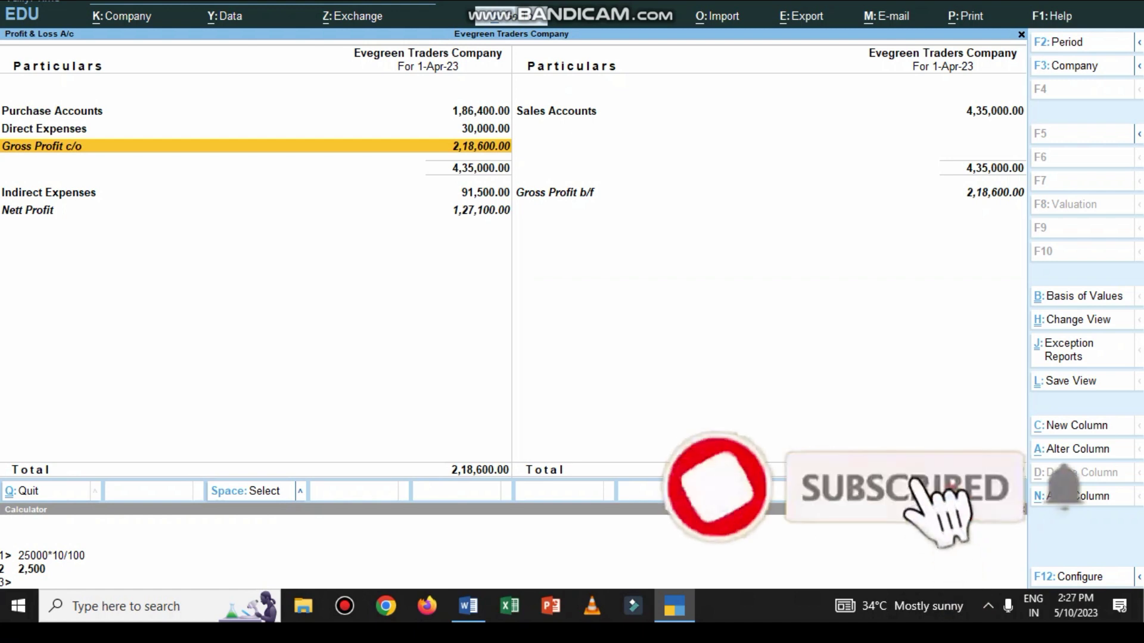
pyautogui.press('Down')
pyautogui.press('Down')
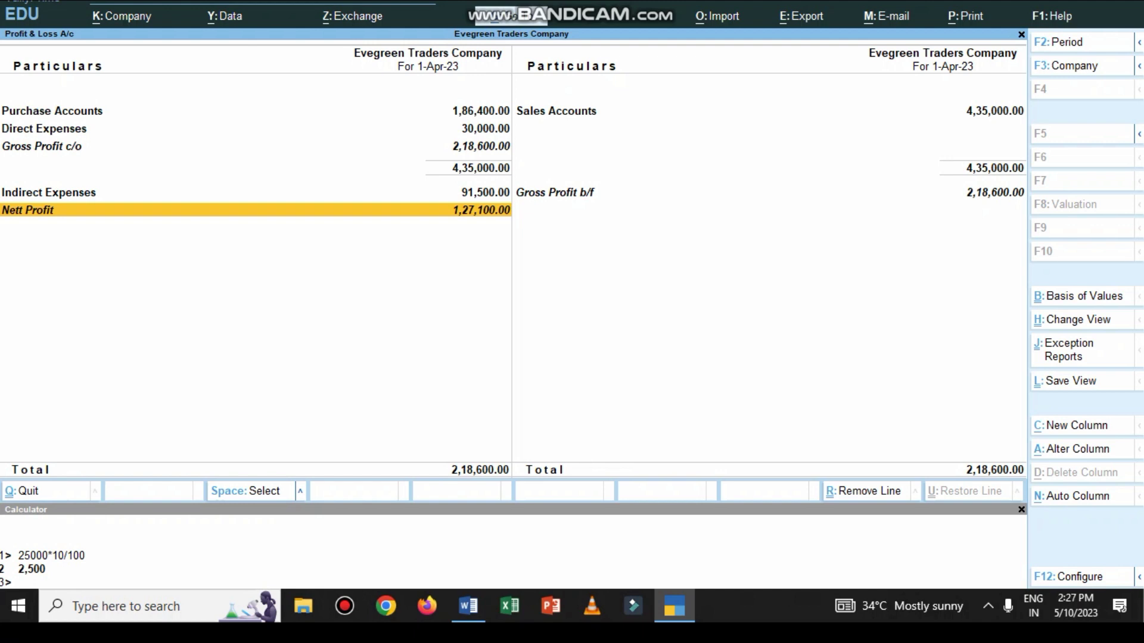
pyautogui.press('Escape')
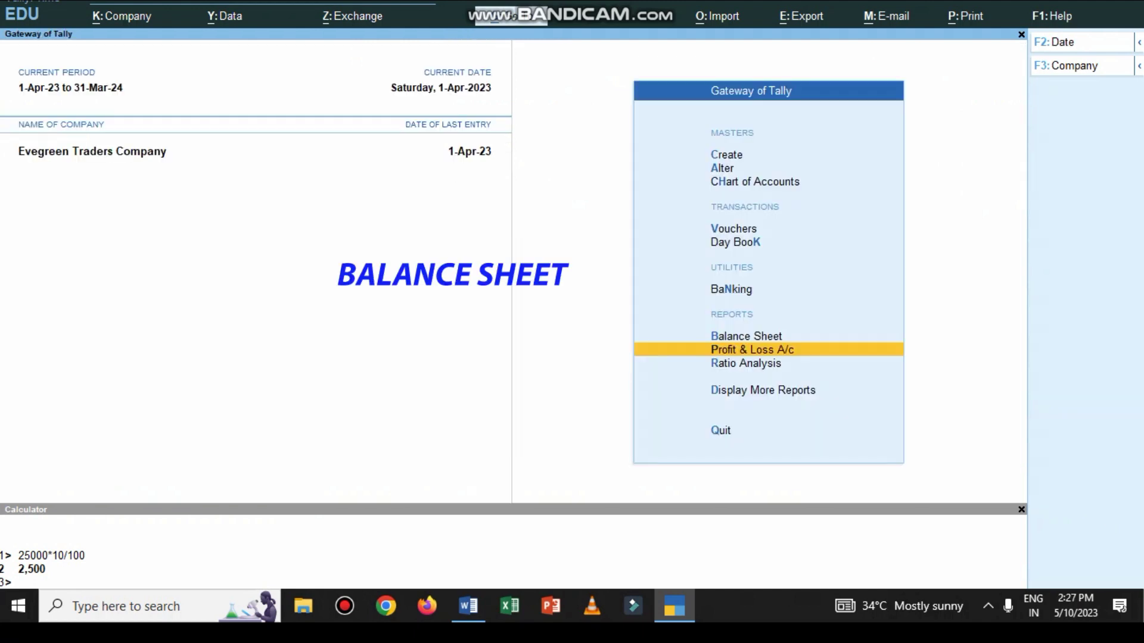
# Open the company's Balance Sheet to view its liabilities and assets
pyautogui.press('b')
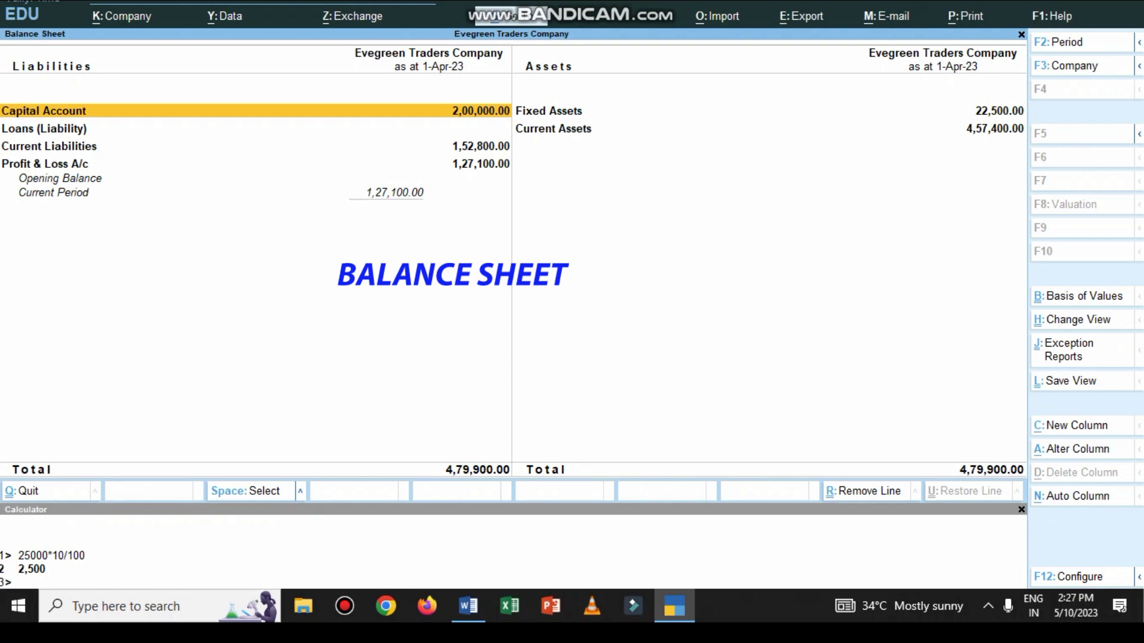